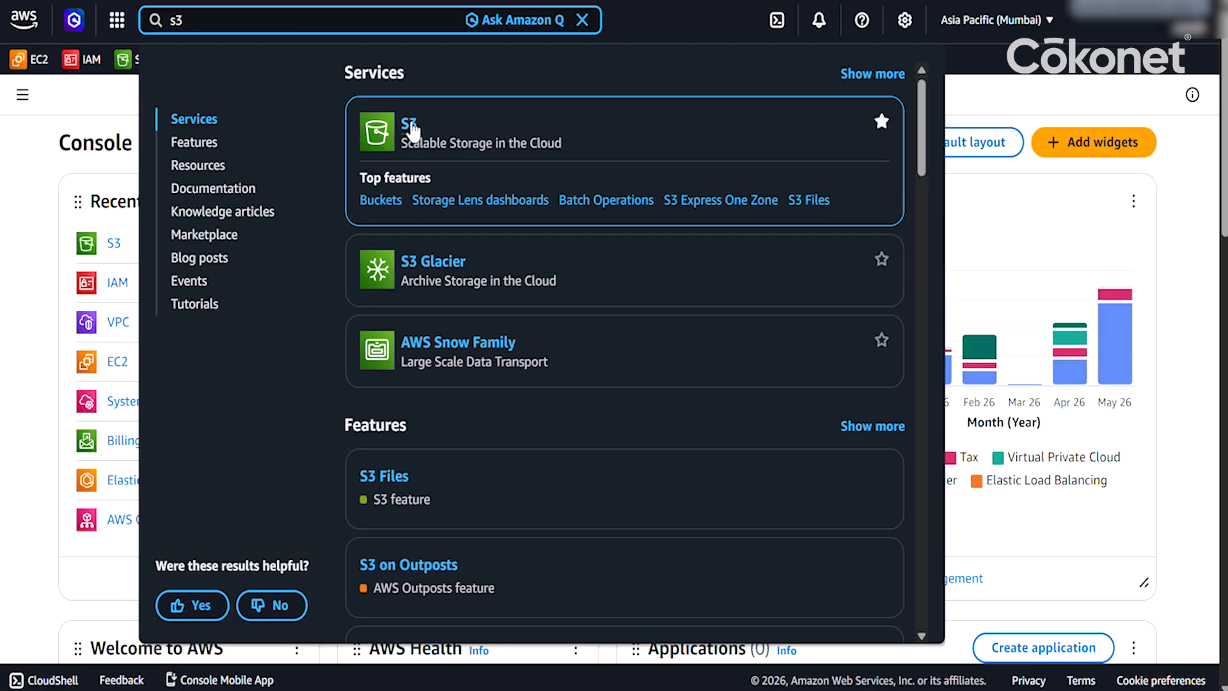
Step: Open the Amazon S3 overview page and start creating a new bucket
left_click(413, 126)
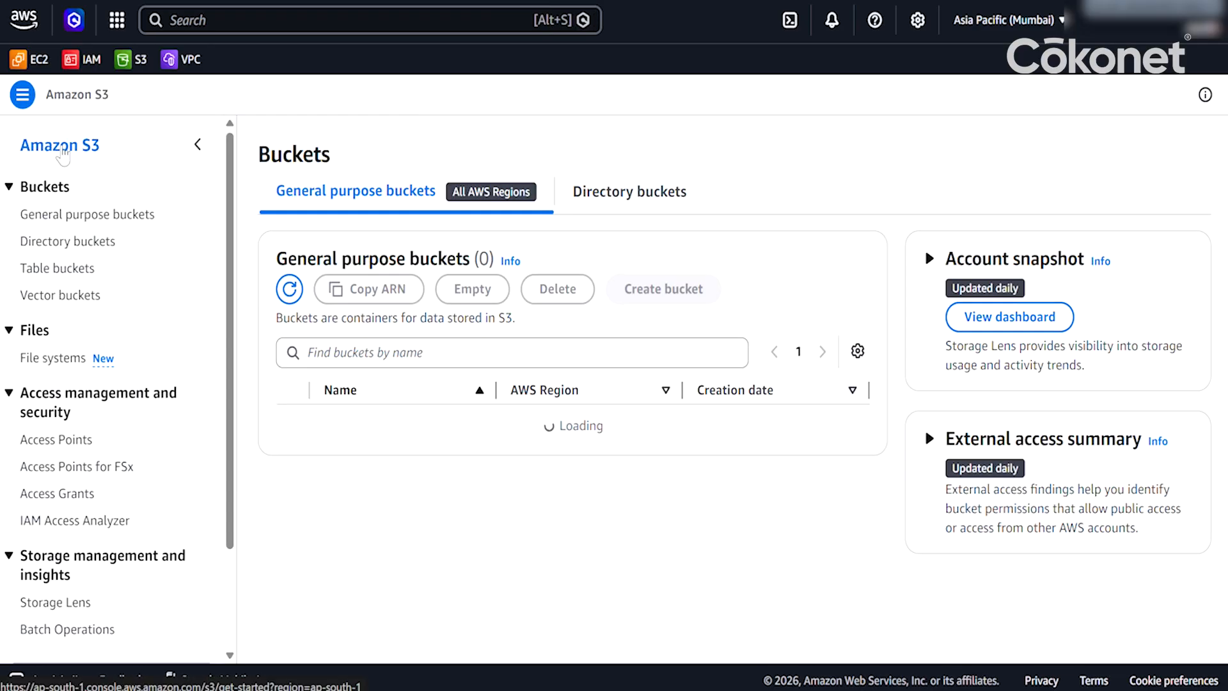
left_click(62, 152)
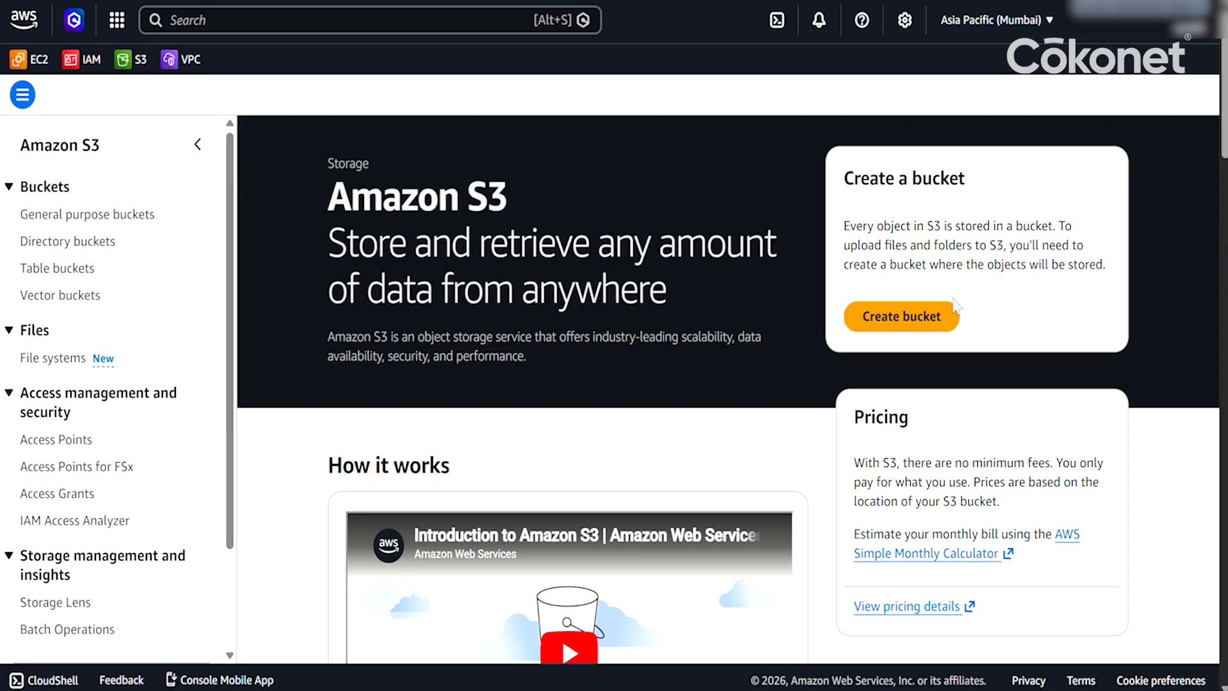
left_click(907, 307)
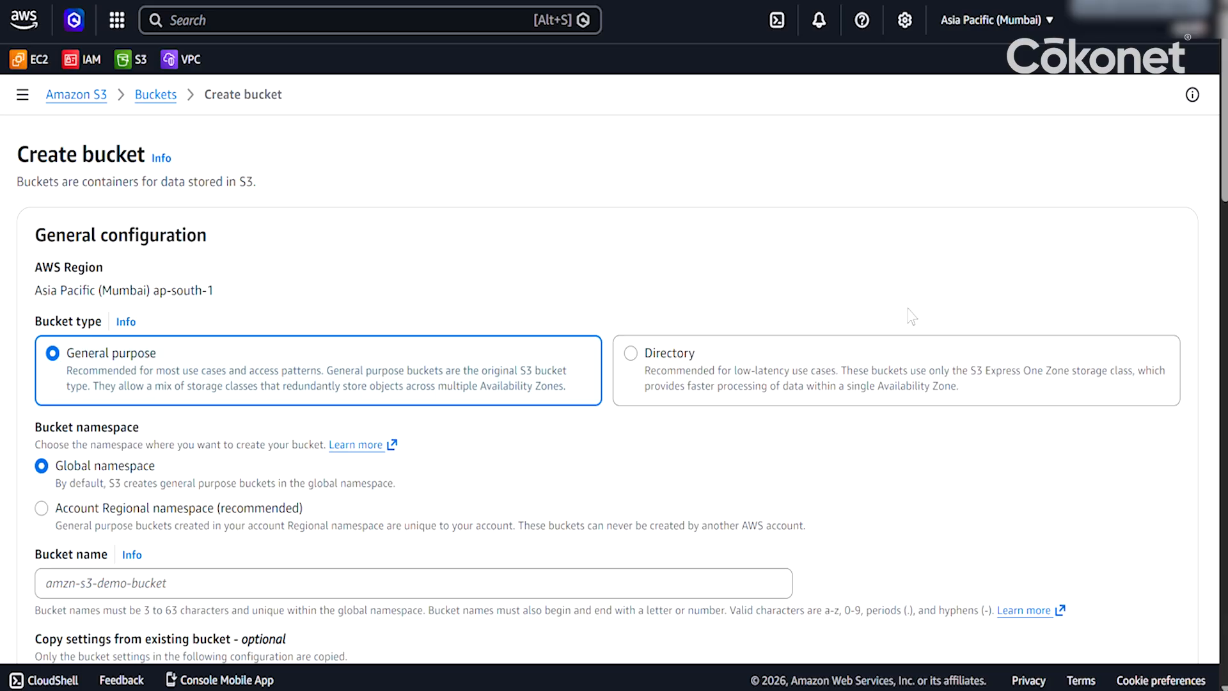
Step: Examine the available AWS regions, the bucket type and namespace options, and the bucket naming rules on length and valid characters
left_click(1016, 34)
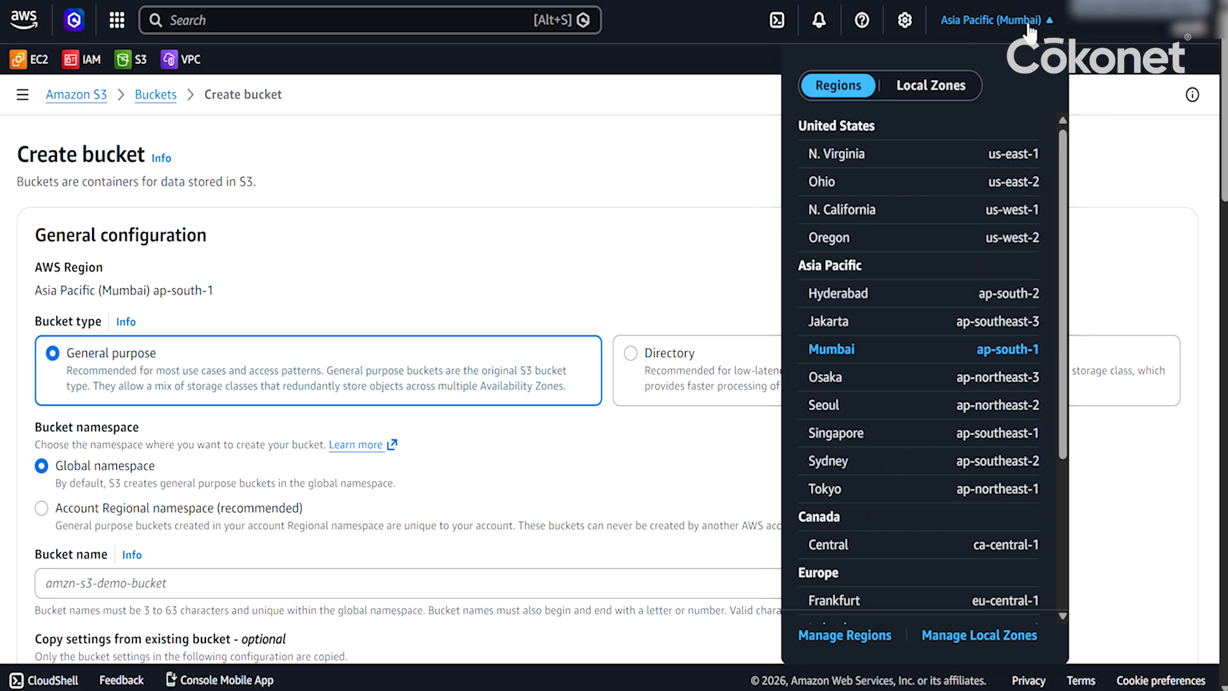
left_click(1027, 24)
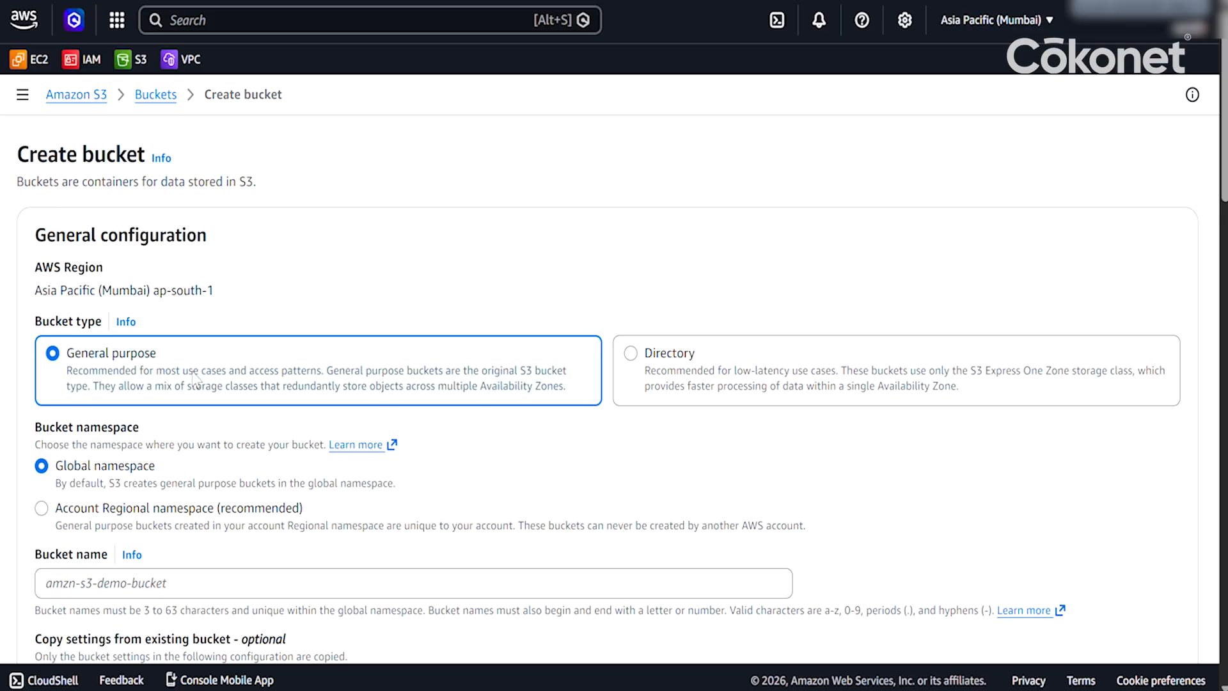
scroll(195, 378, "down", 2)
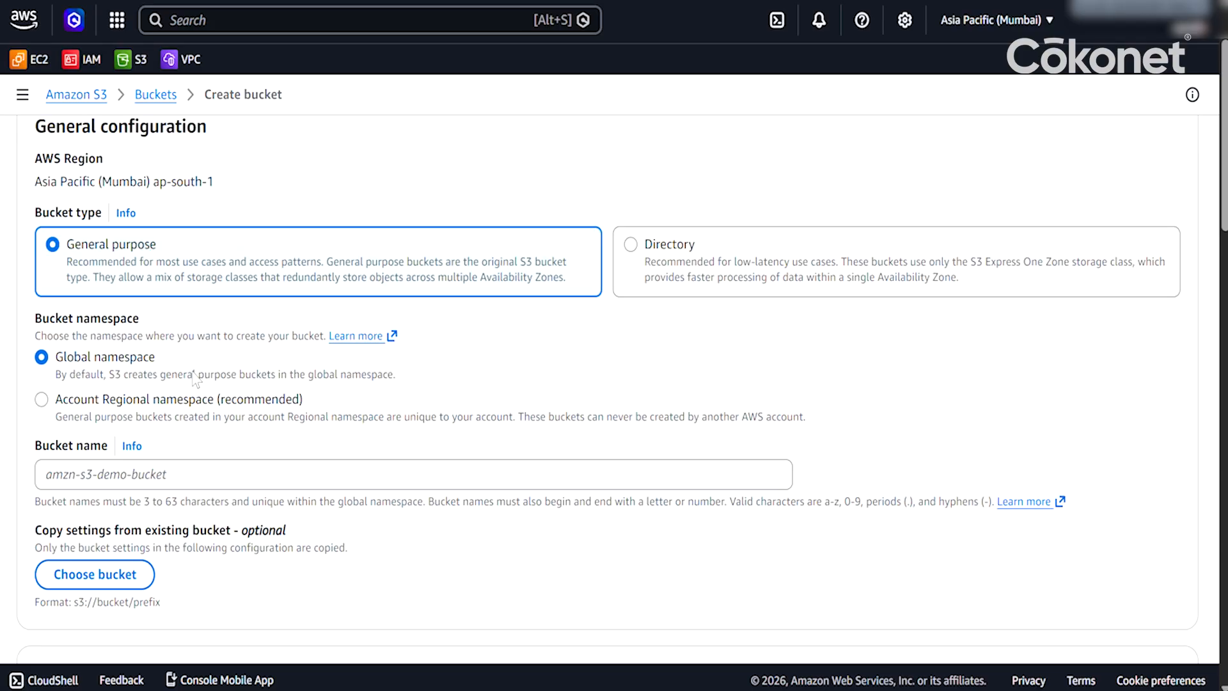
scroll(195, 378, "down", 1)
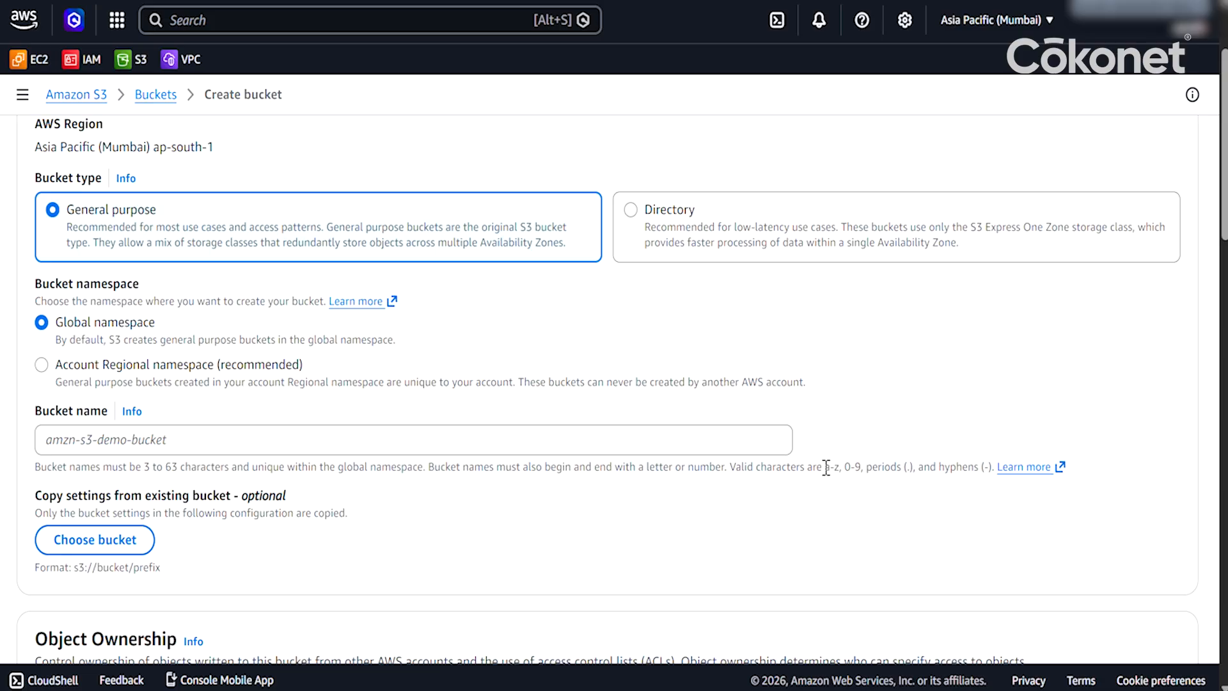
left_click_drag(825, 468, 841, 467)
left_click_drag(842, 468, 993, 477)
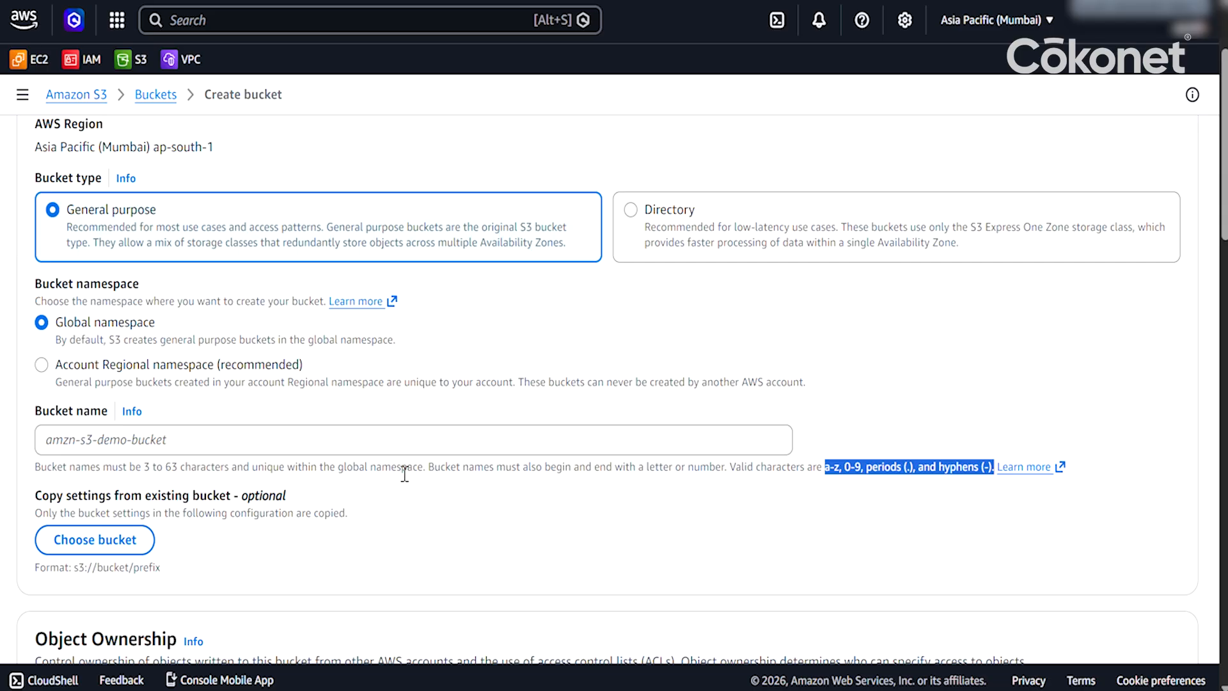
left_click_drag(143, 466, 226, 468)
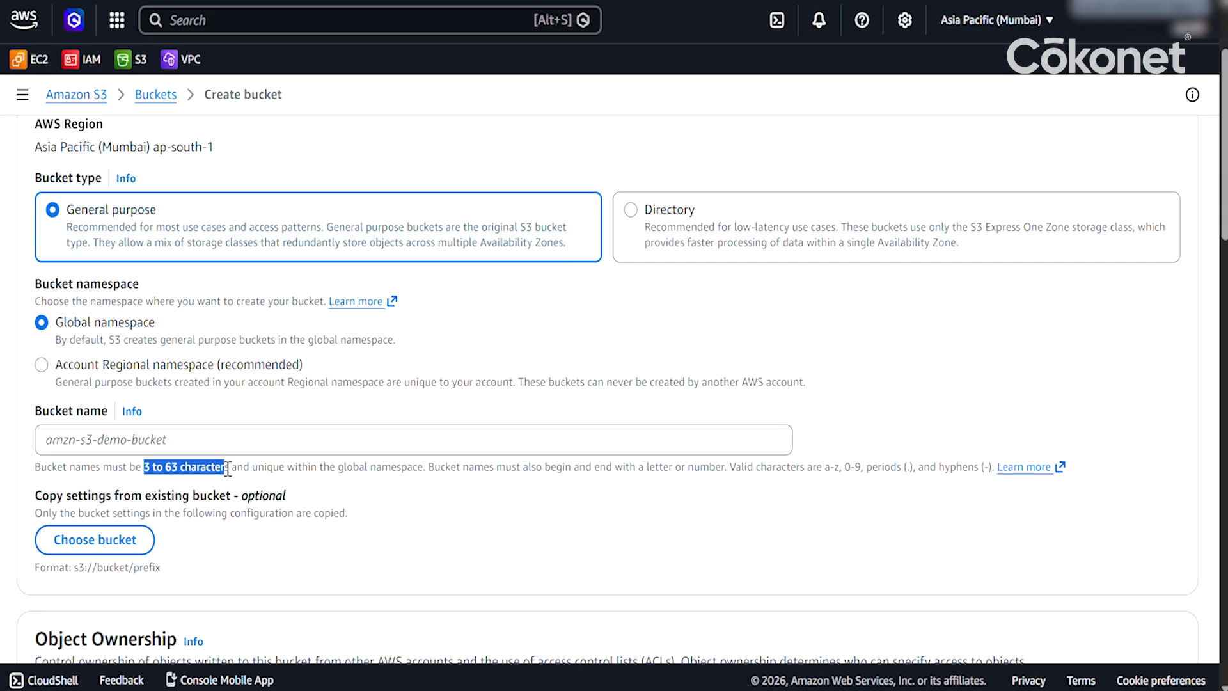
Step: Name the new bucket cokonet-static-website
left_click(230, 439)
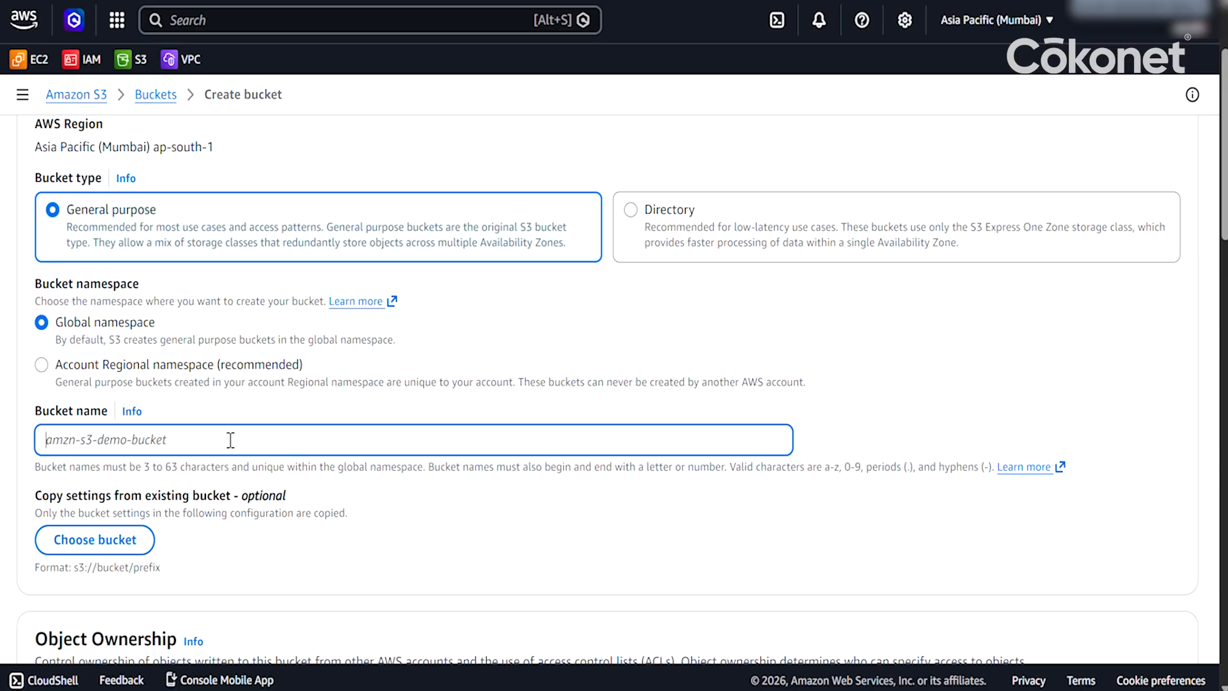
type("cokonet-")
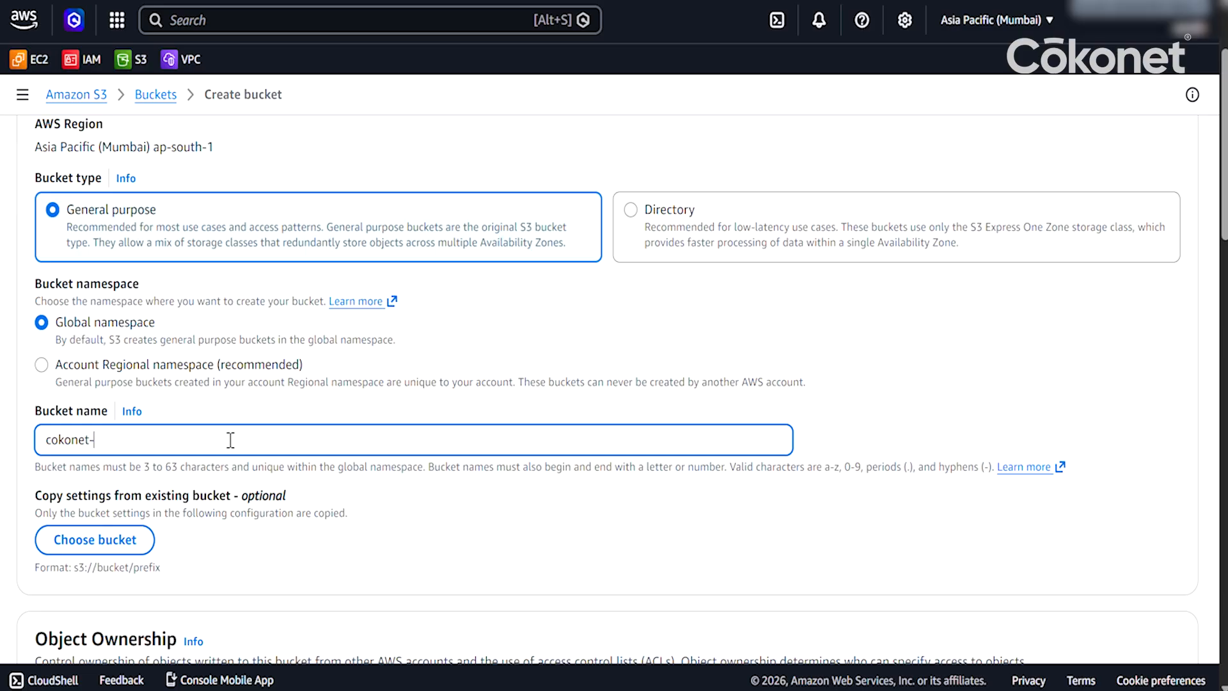
type("static-website")
Step: Review the bucket's general configuration, object ownership and Block Public Access settings, and create the bucket
scroll(216, 449, "down", 3)
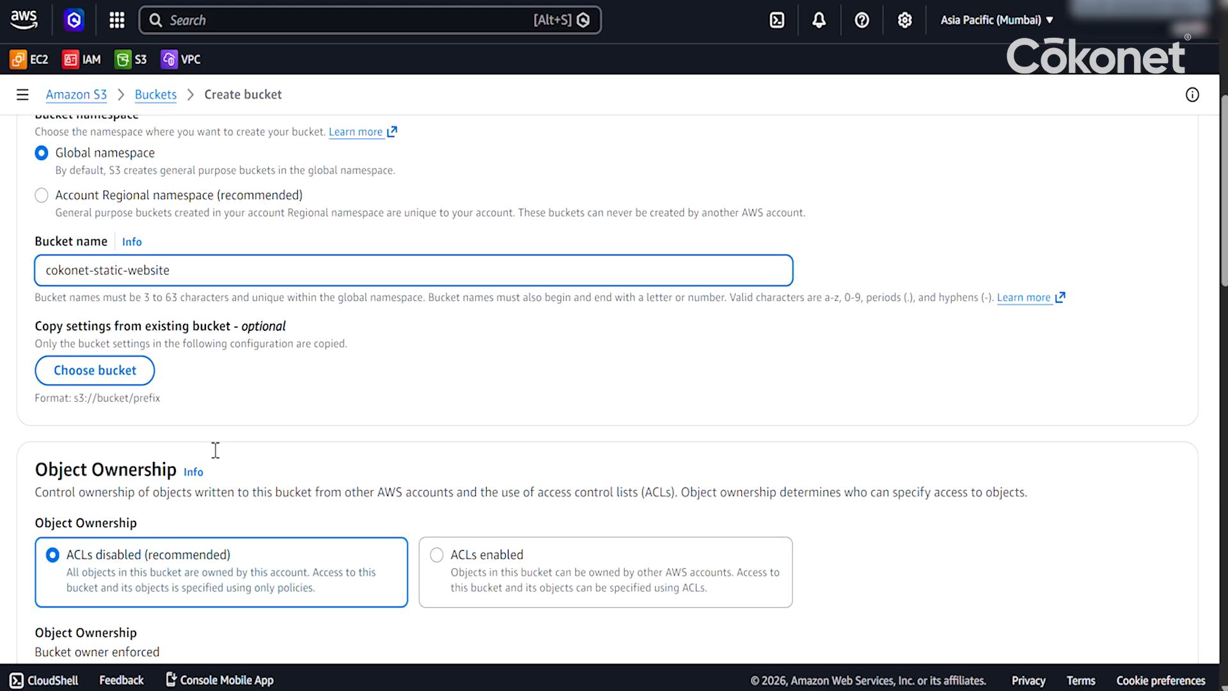
scroll(216, 450, "down", 15)
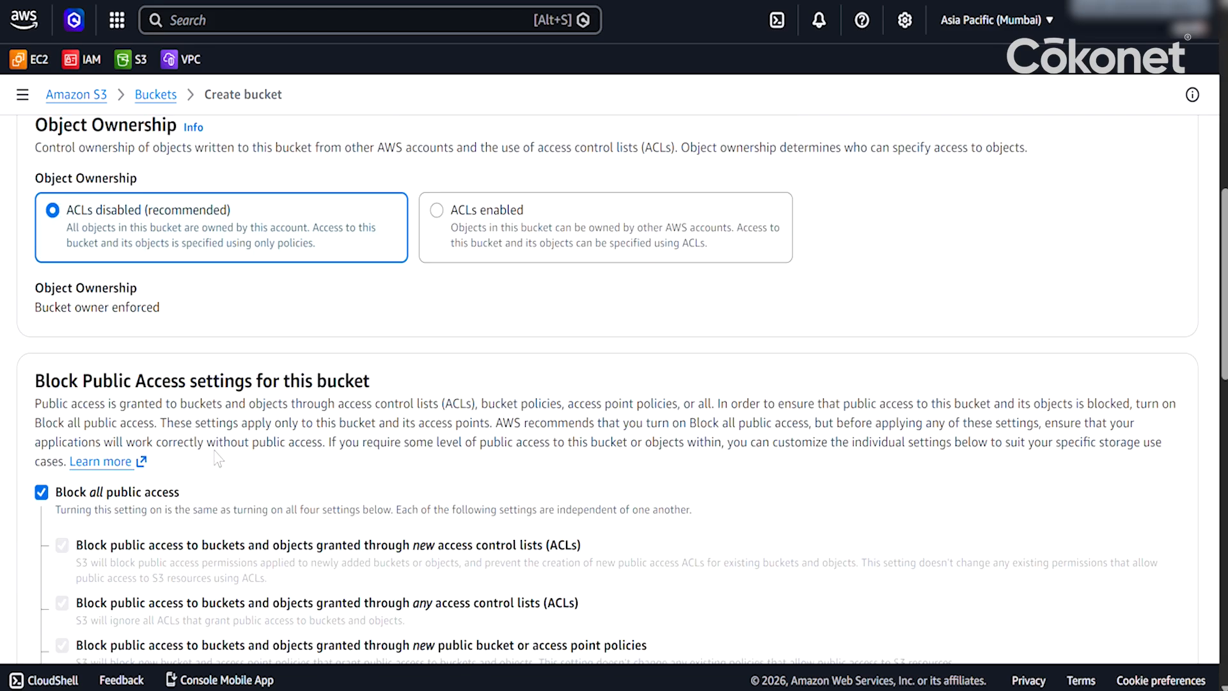
scroll(218, 458, "down", 7)
scroll(218, 459, "up", 20)
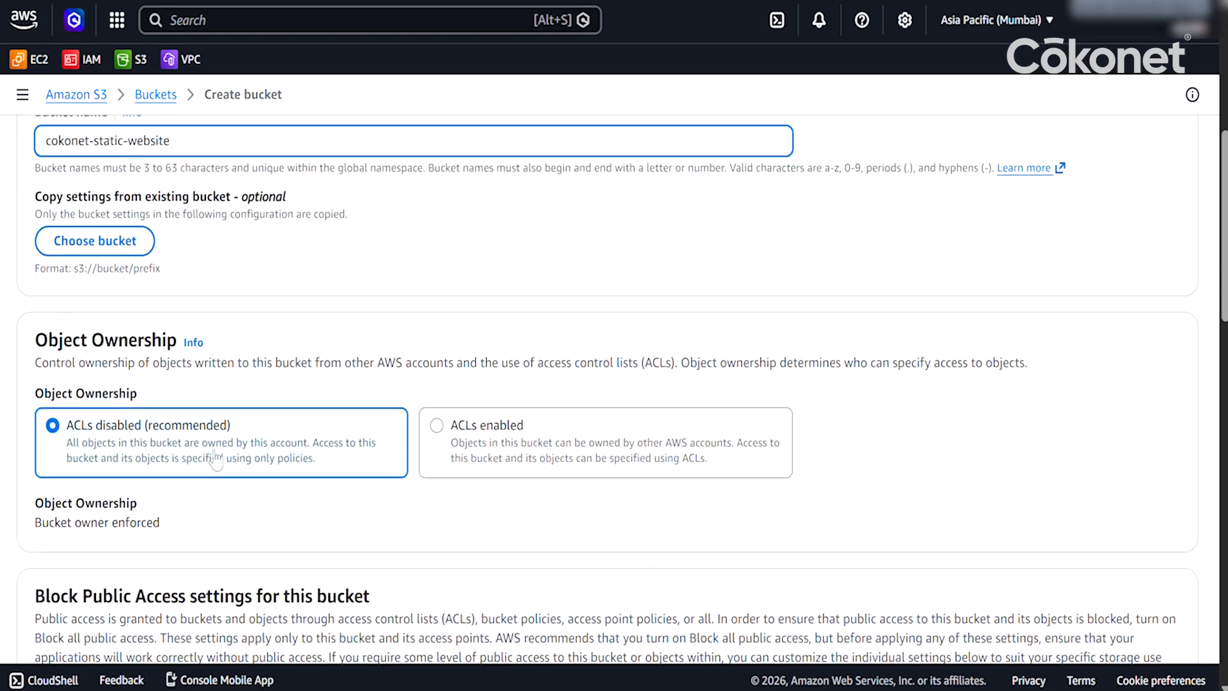
scroll(216, 458, "up", 5)
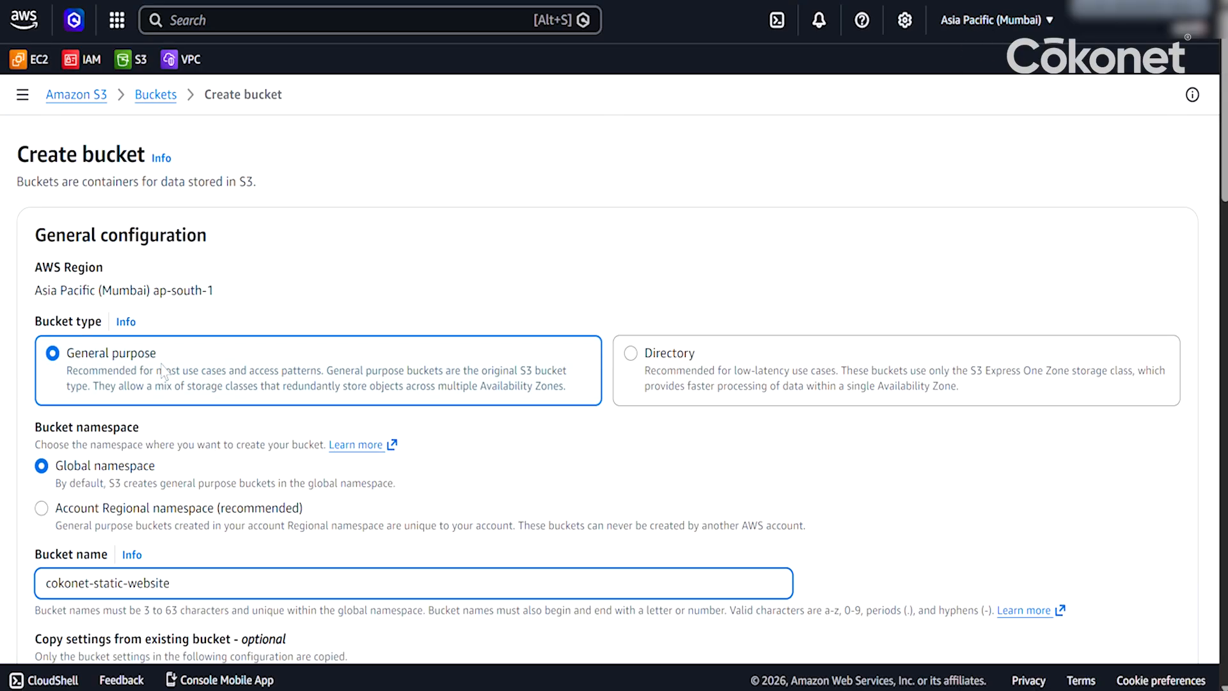
scroll(163, 371, "down", 3)
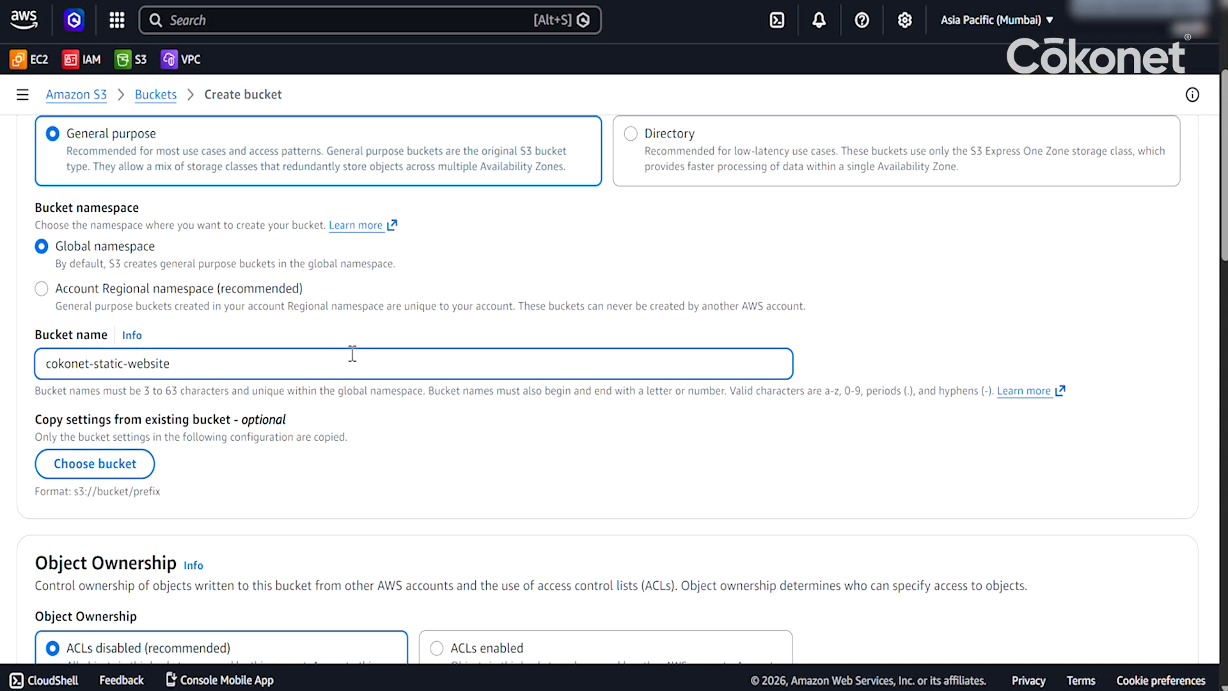
scroll(507, 359, "down", 15)
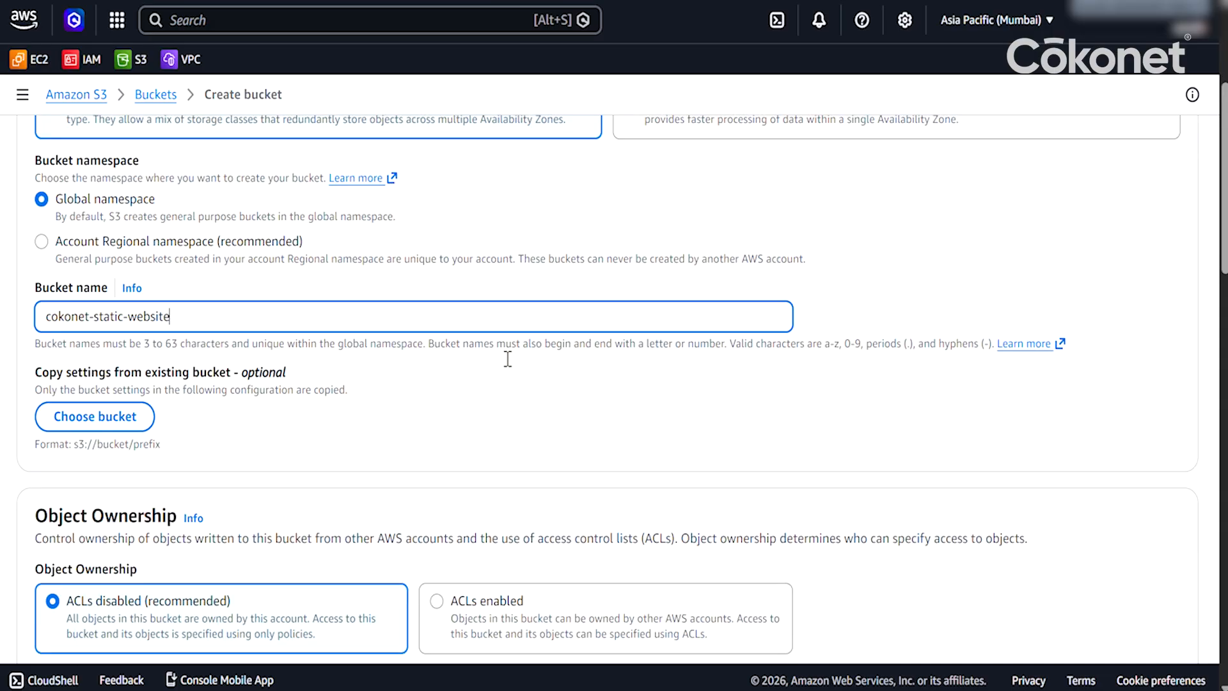
left_click(1157, 626)
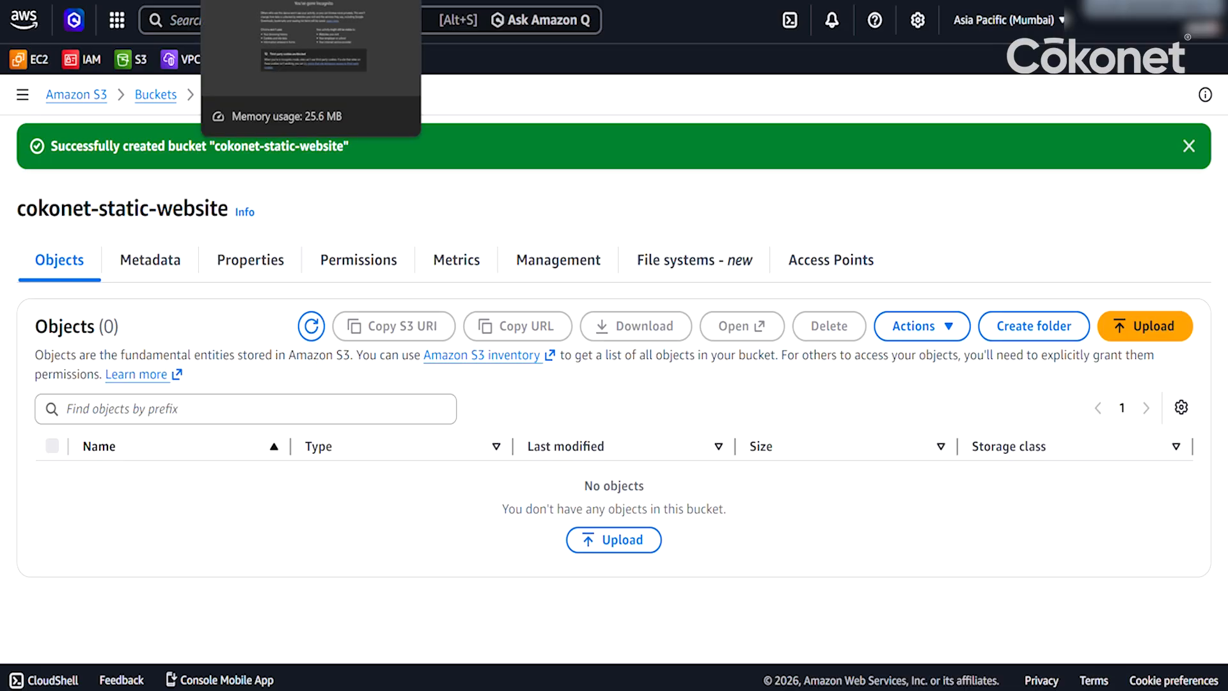
Step: Switch to the Incognito tab and search the web for "free html templates download"
left_click(268, 2)
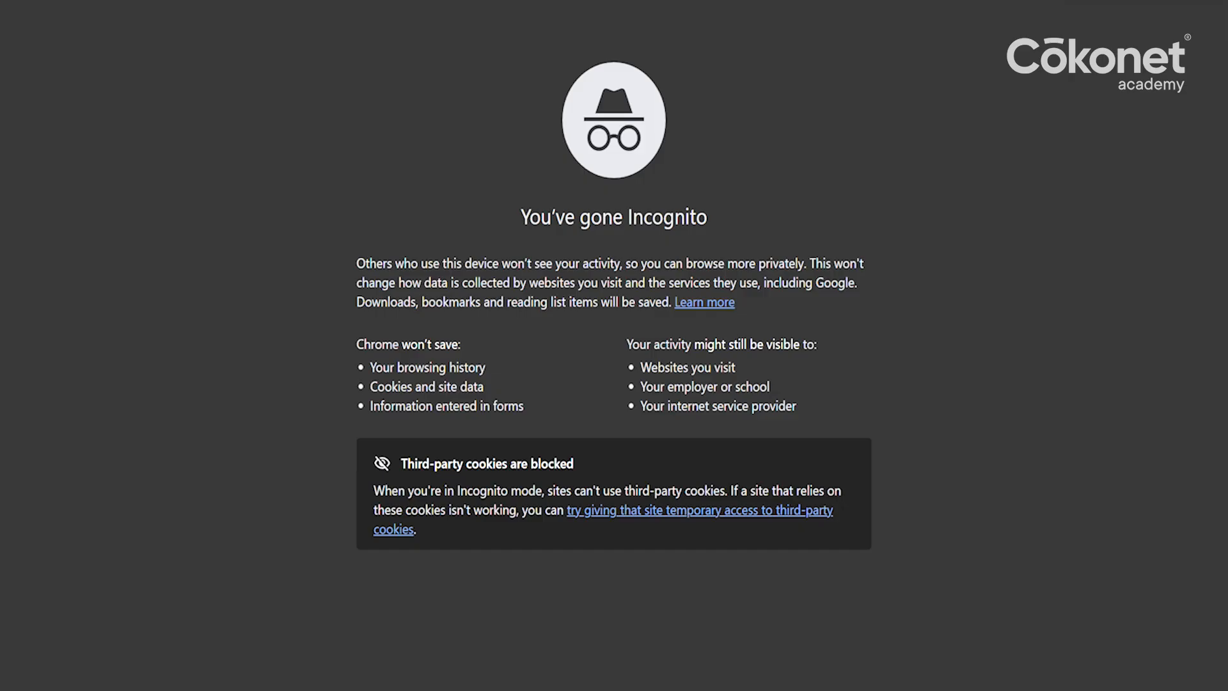
type("fr")
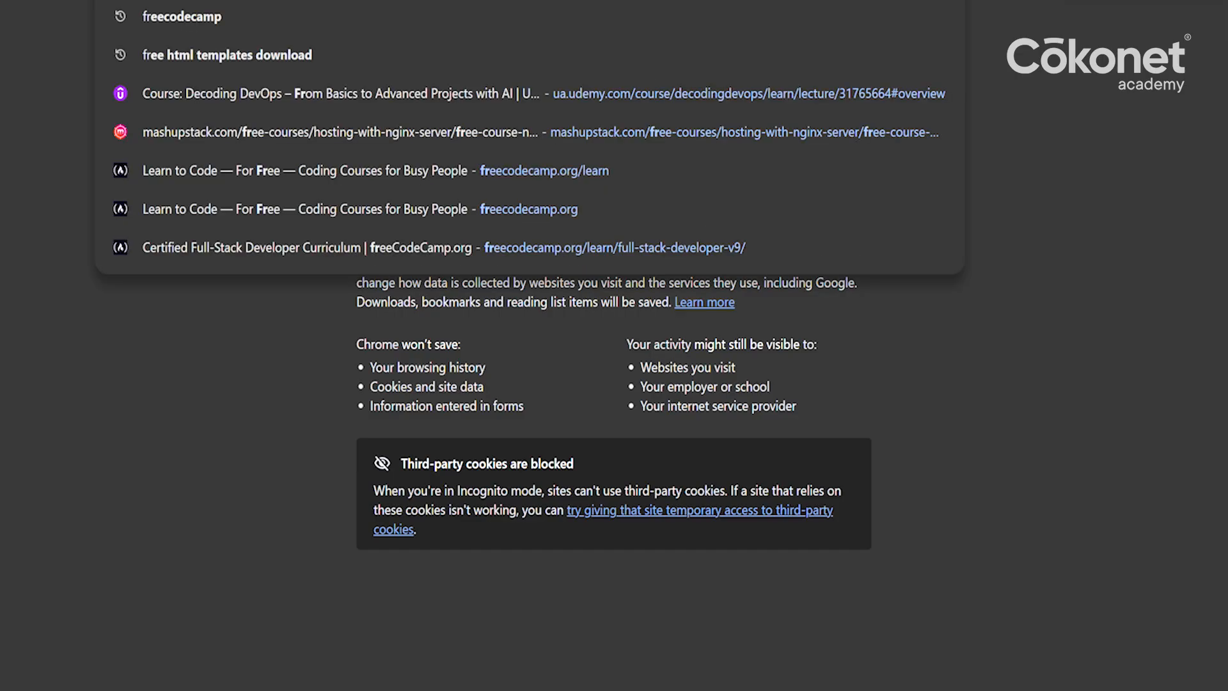
type("ee html")
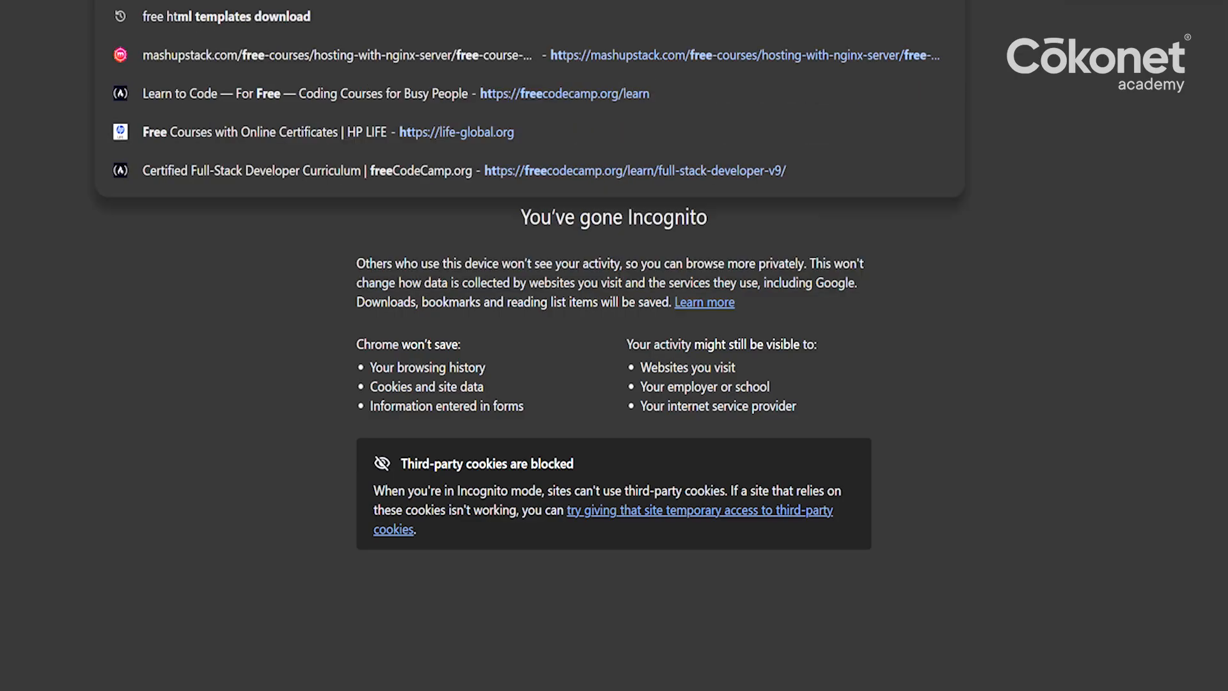
type(" templat")
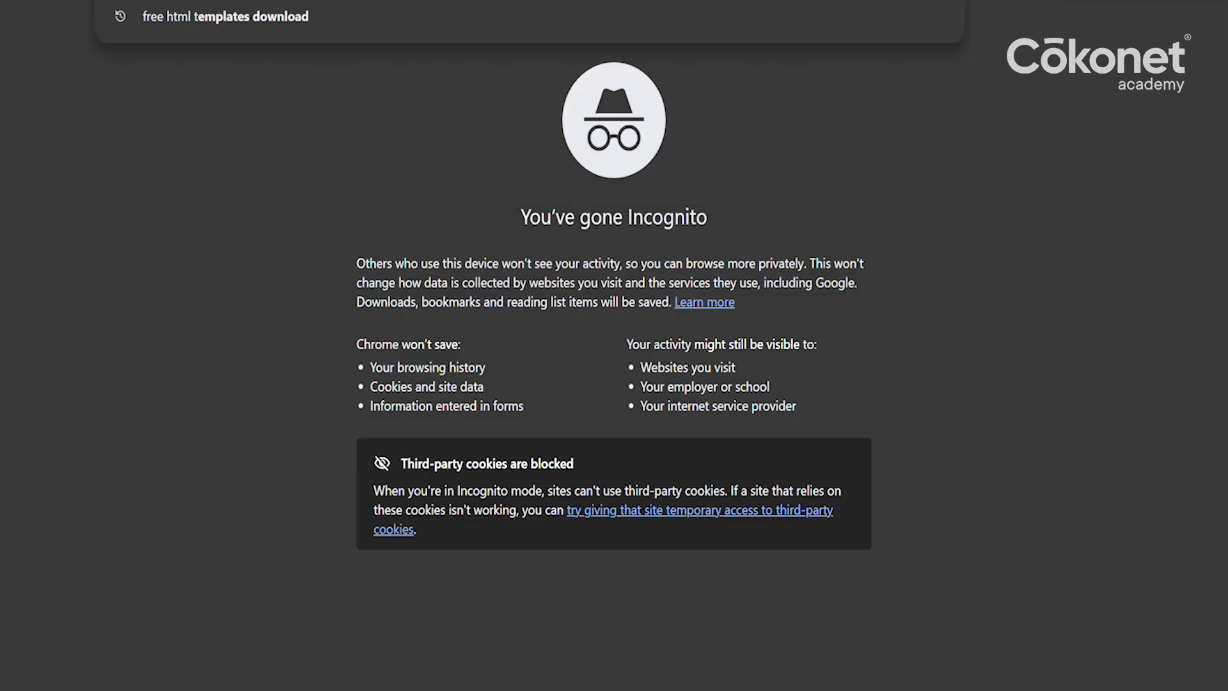
type("e")
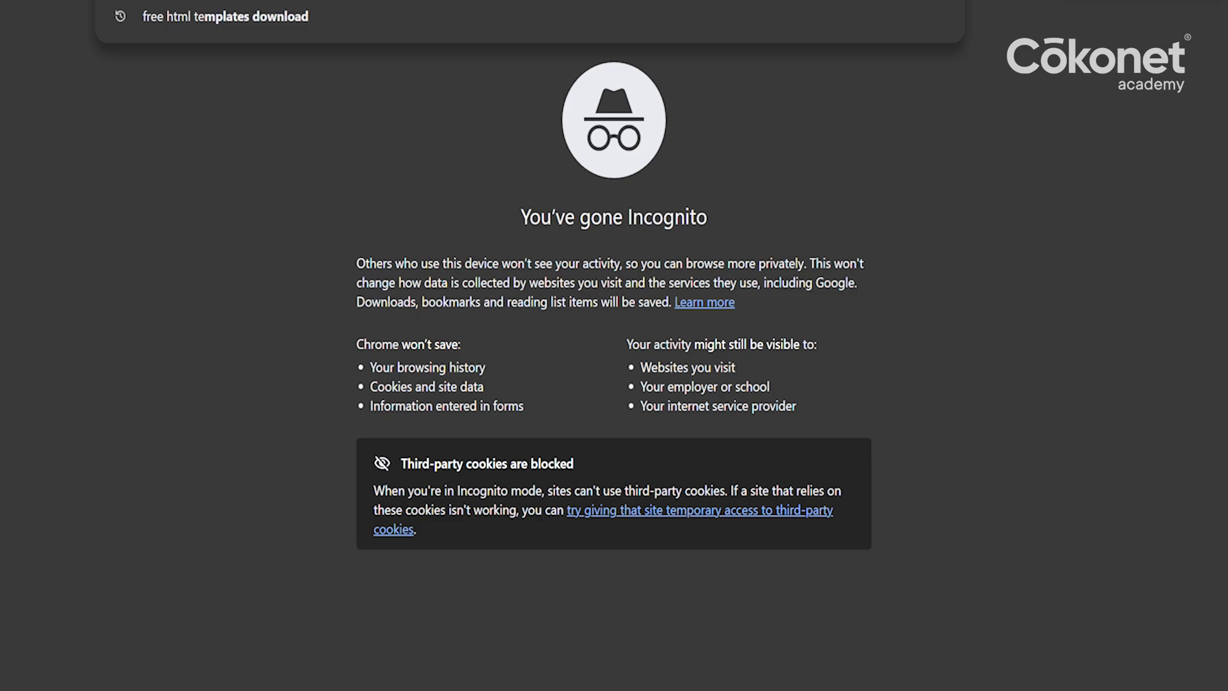
left_click(241, 32)
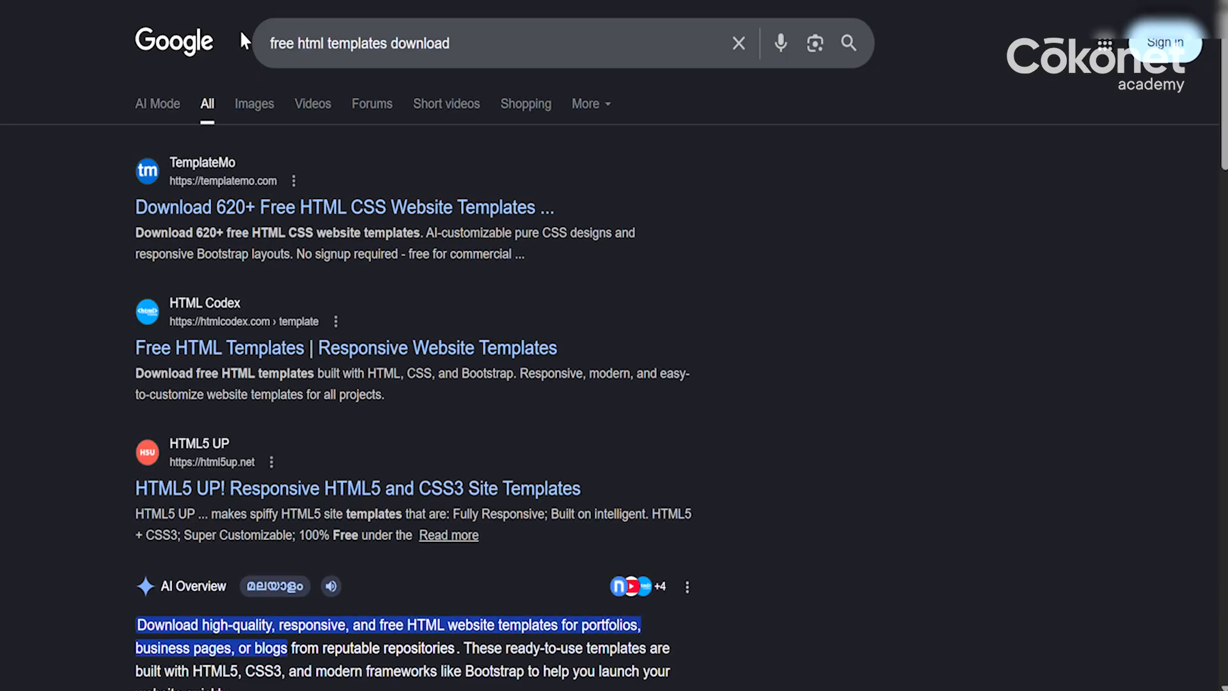
Step: Open ThemeWagon's "Free & Premium HTML5 CSS3 Responsive Templates" page from the search results
scroll(461, 401, "down", 6)
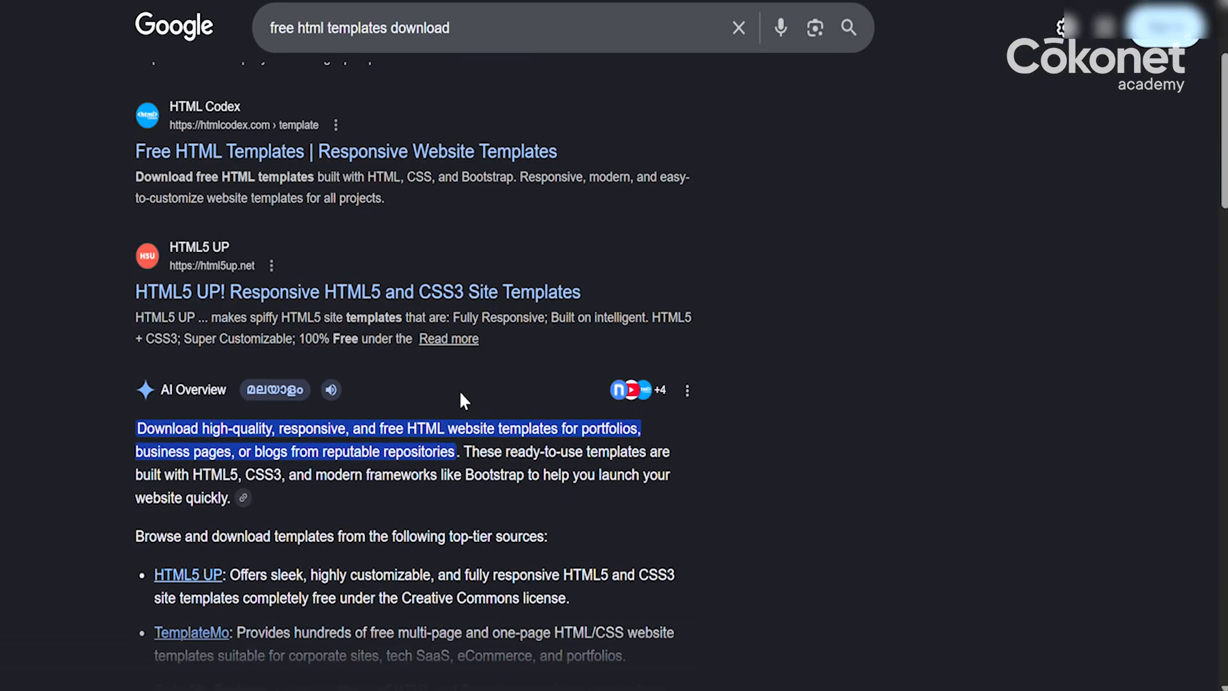
scroll(462, 401, "down", 6)
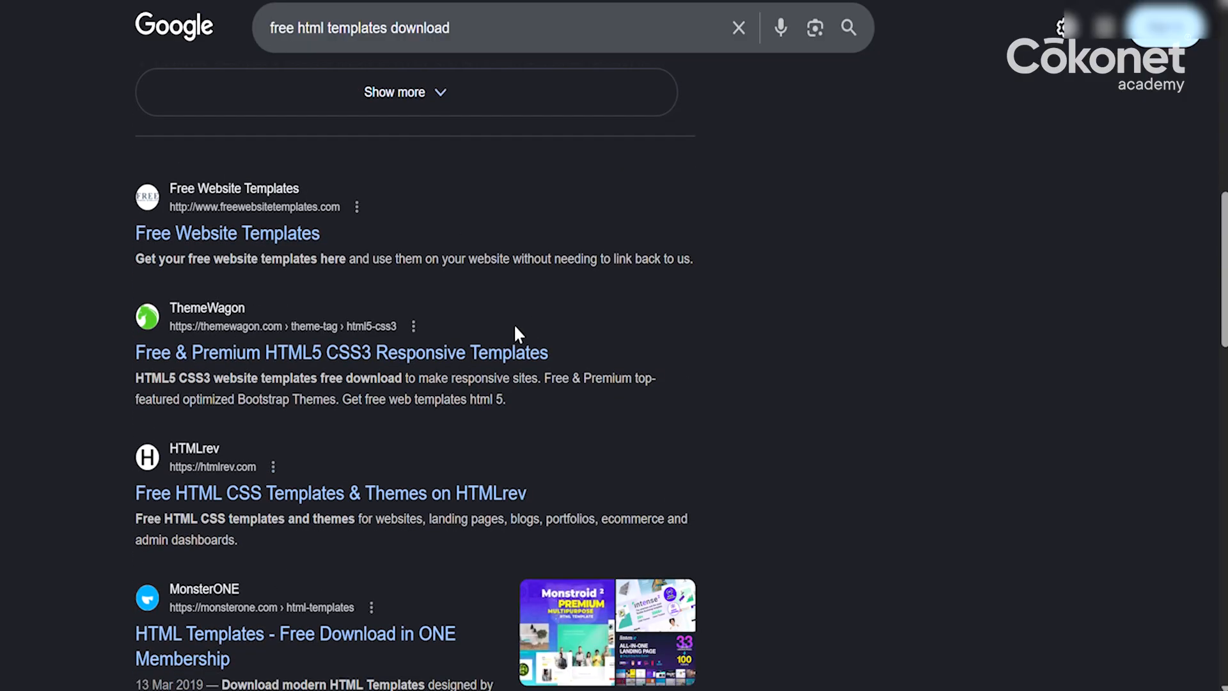
left_click(241, 365)
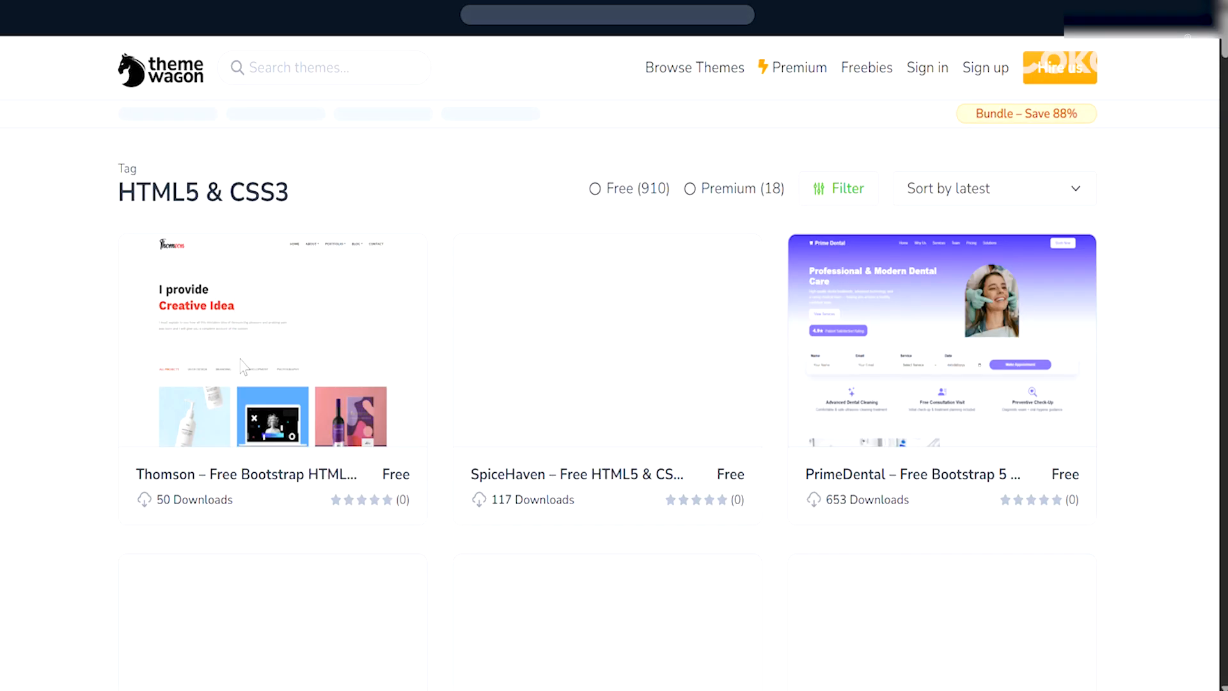
Step: Browse the HTML5 & CSS3 templates and open the page of the free SpiceHaven restaurant template
scroll(102, 317, "down", 3)
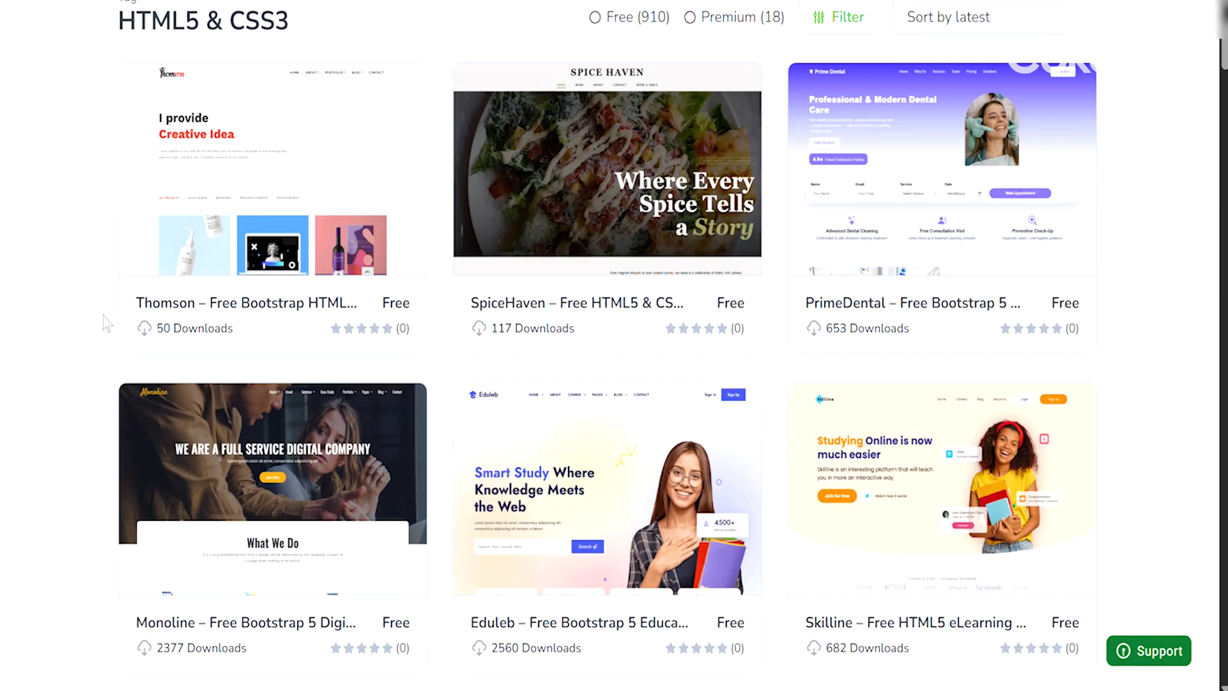
scroll(102, 317, "down", 14)
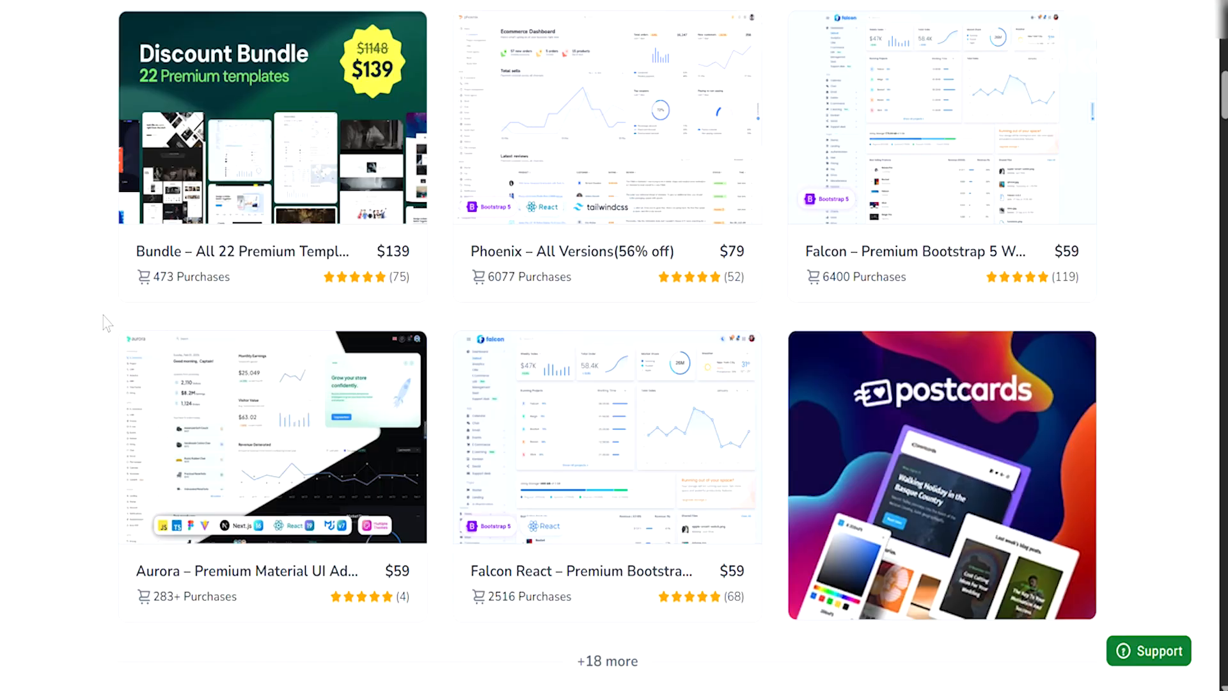
scroll(102, 316, "down", 3)
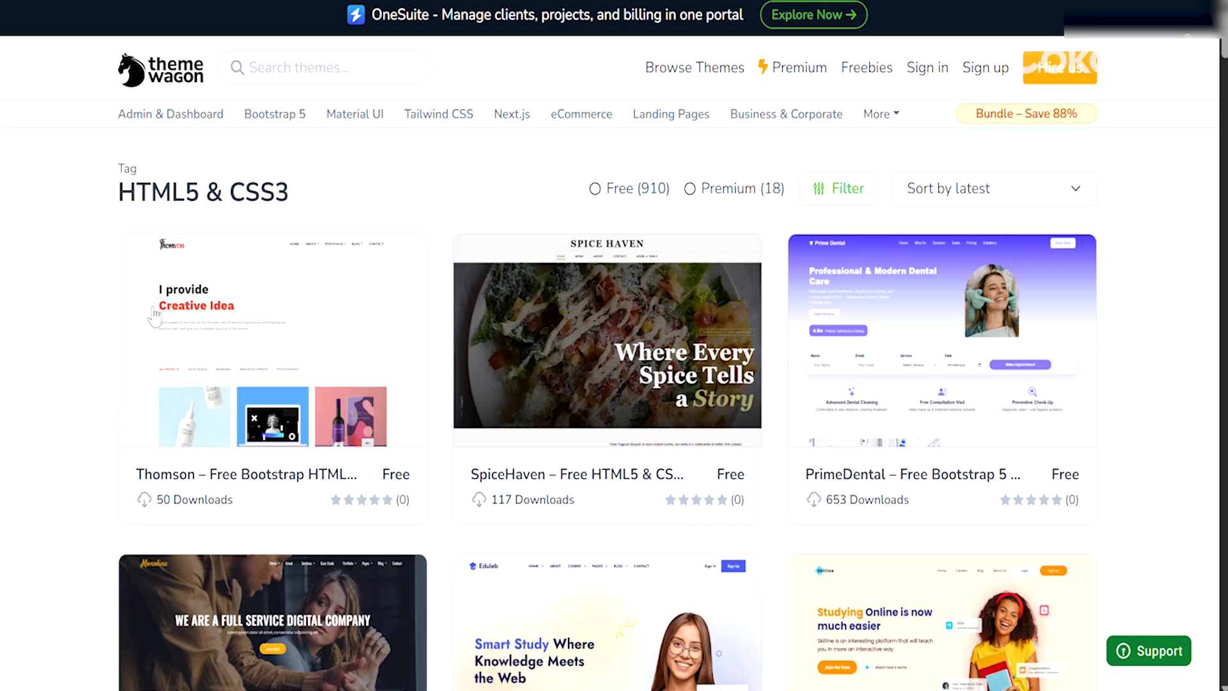
left_click(541, 340)
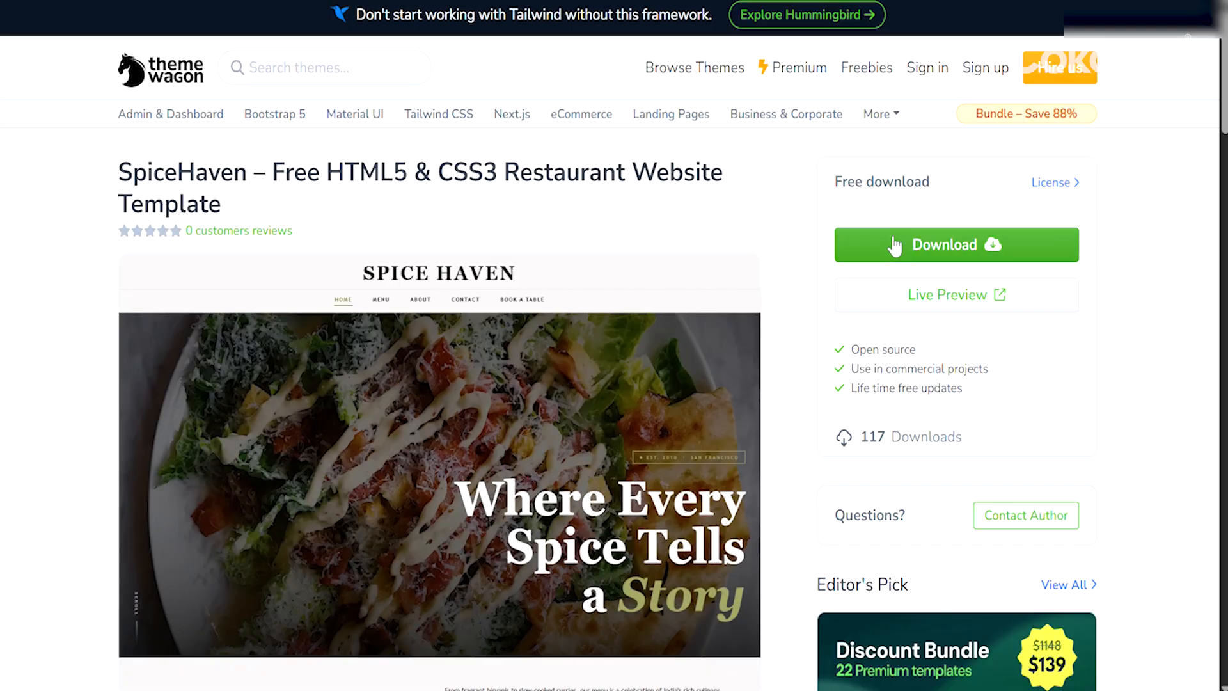
Step: Download the SpiceHaven template as spicehaven-1.0.0.zip, dismiss the download dialog, and show the file in its Downloads folder
left_click(951, 256)
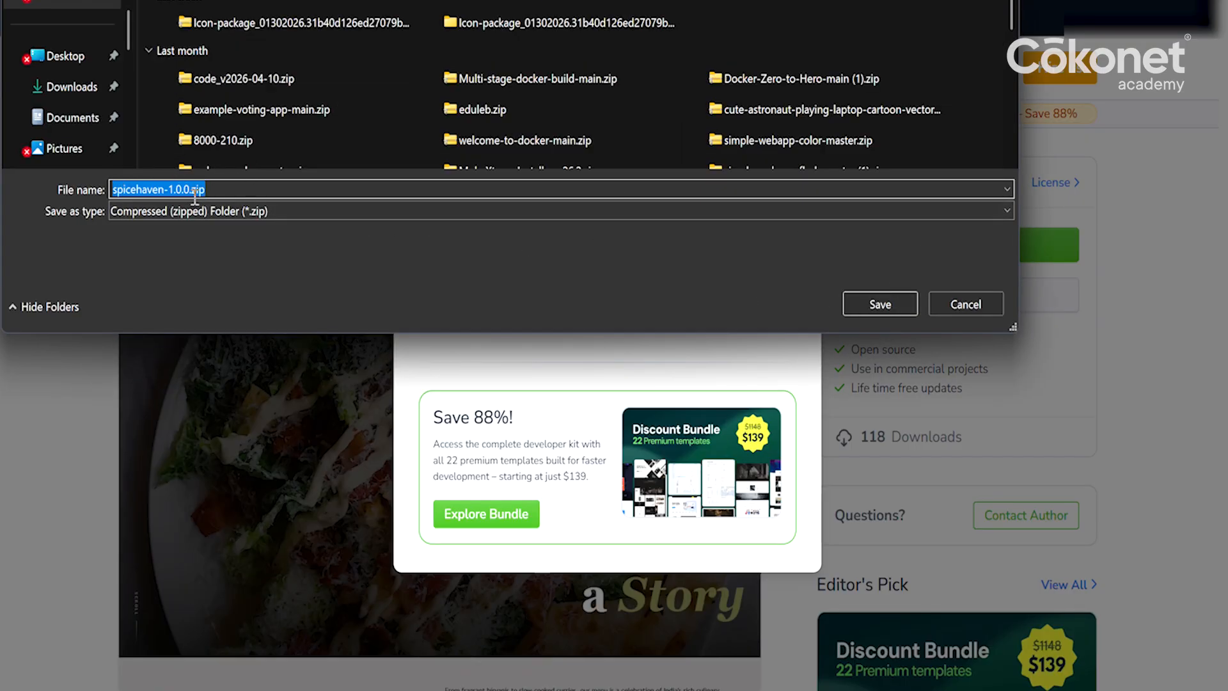
left_click(904, 304)
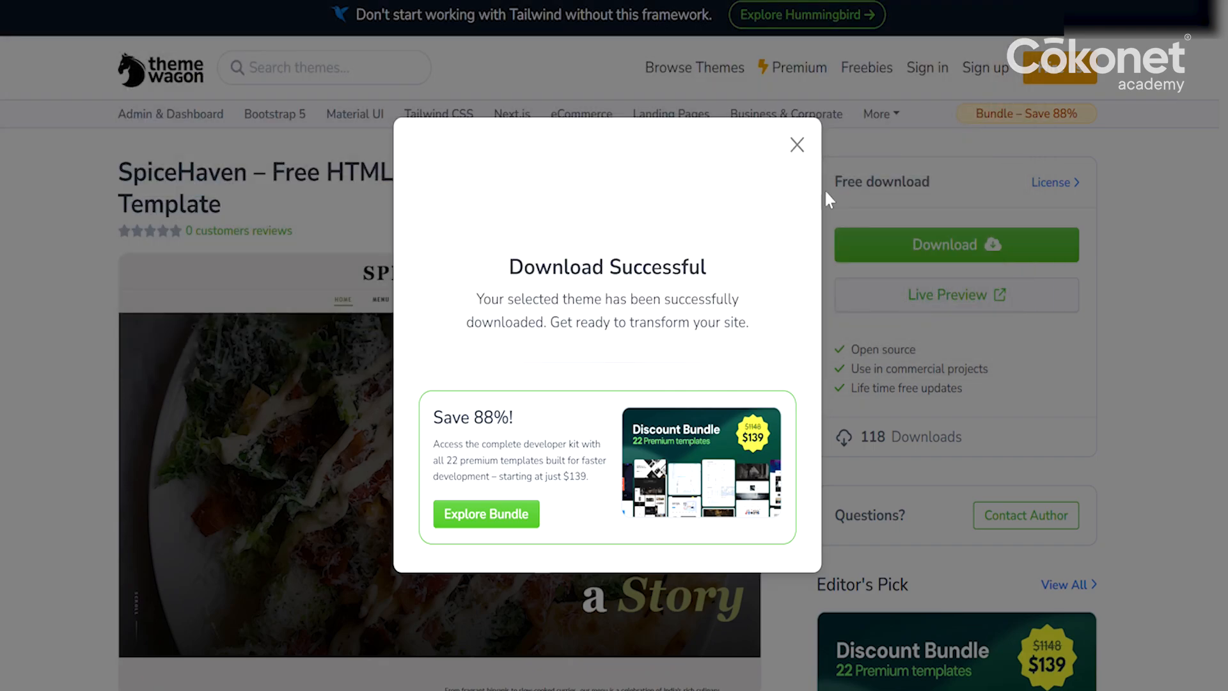
left_click(797, 146)
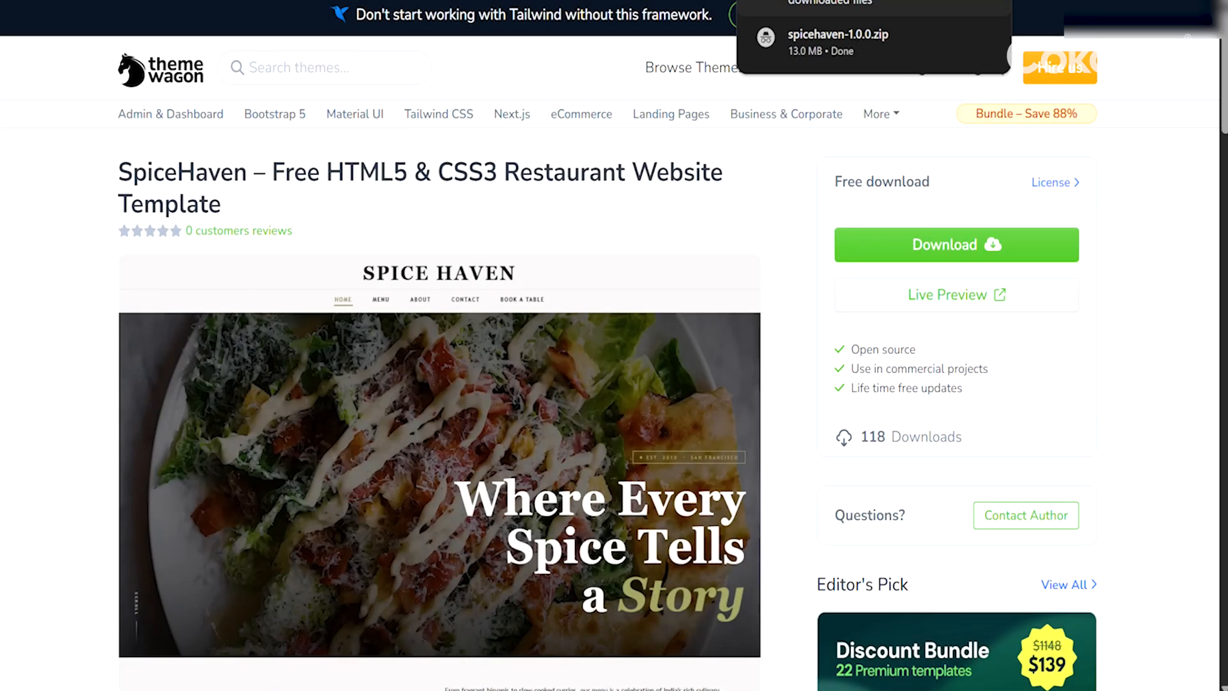
left_click(953, 36)
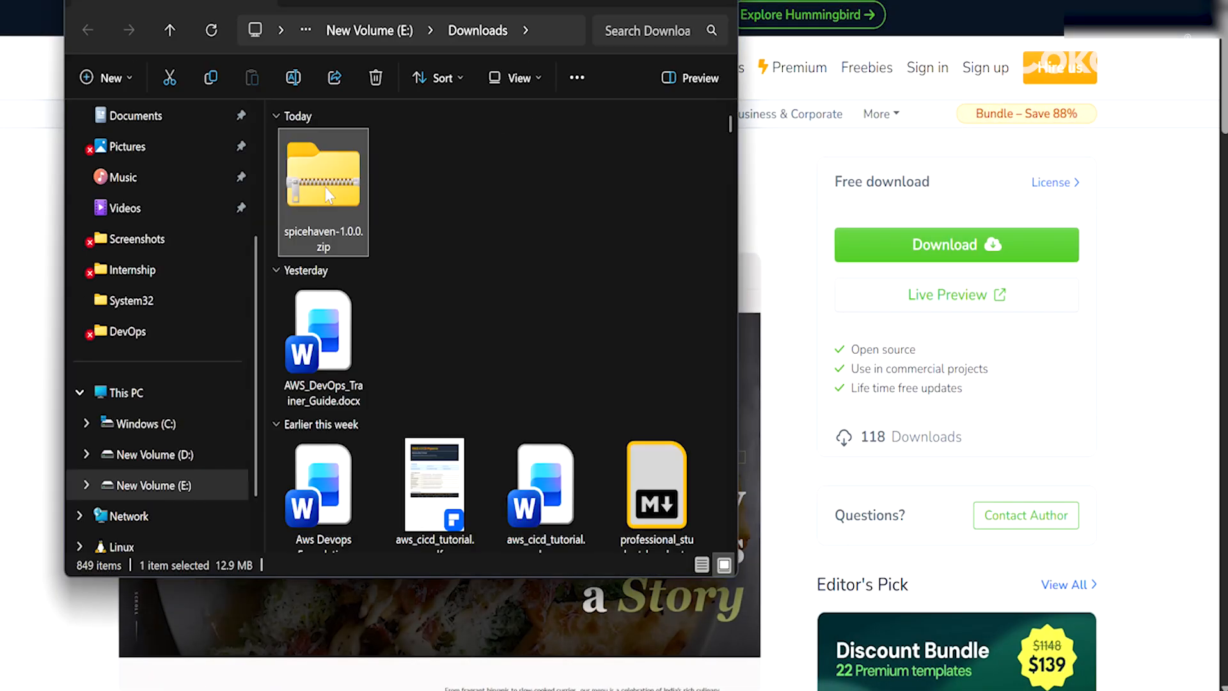
Step: Extract spicehaven-1.0.0.zip into the AAA folder on the Desktop
right_click(326, 194)
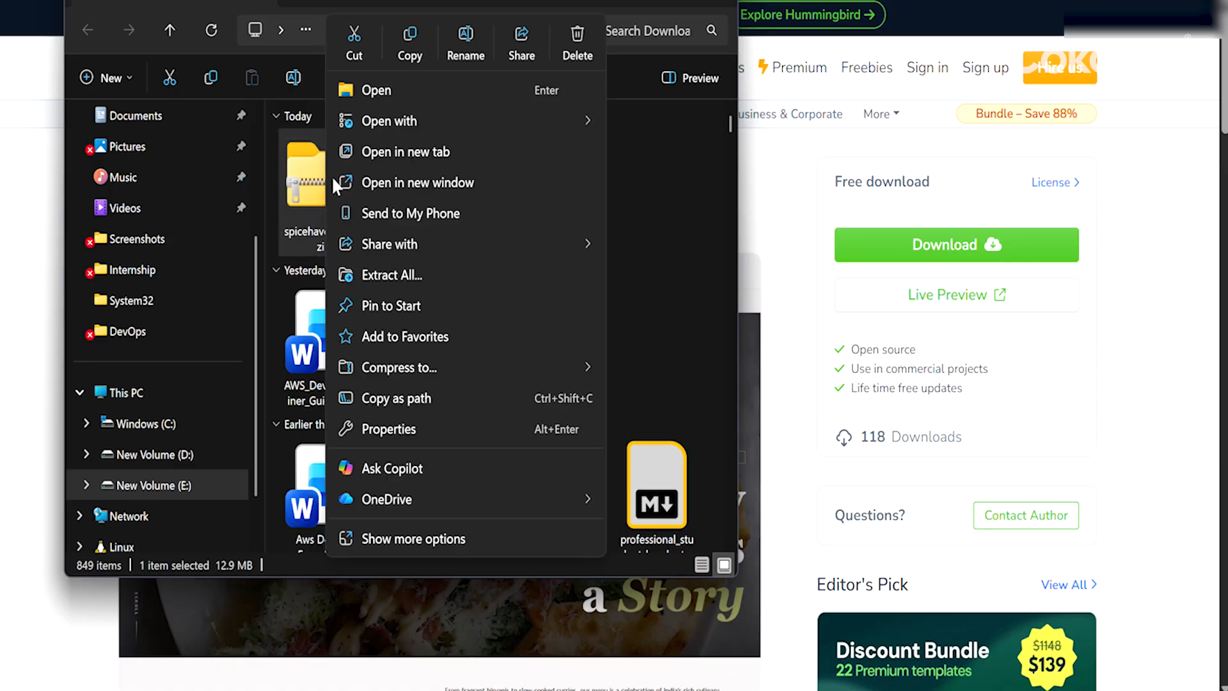
left_click(392, 276)
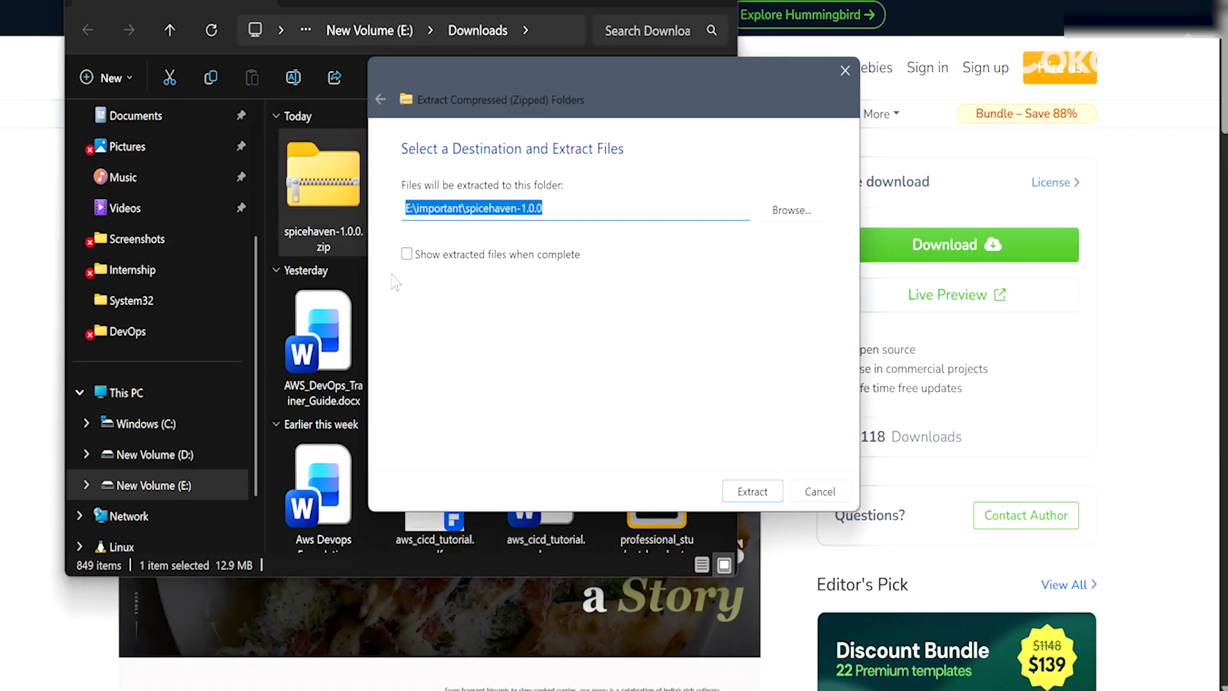
left_click(817, 216)
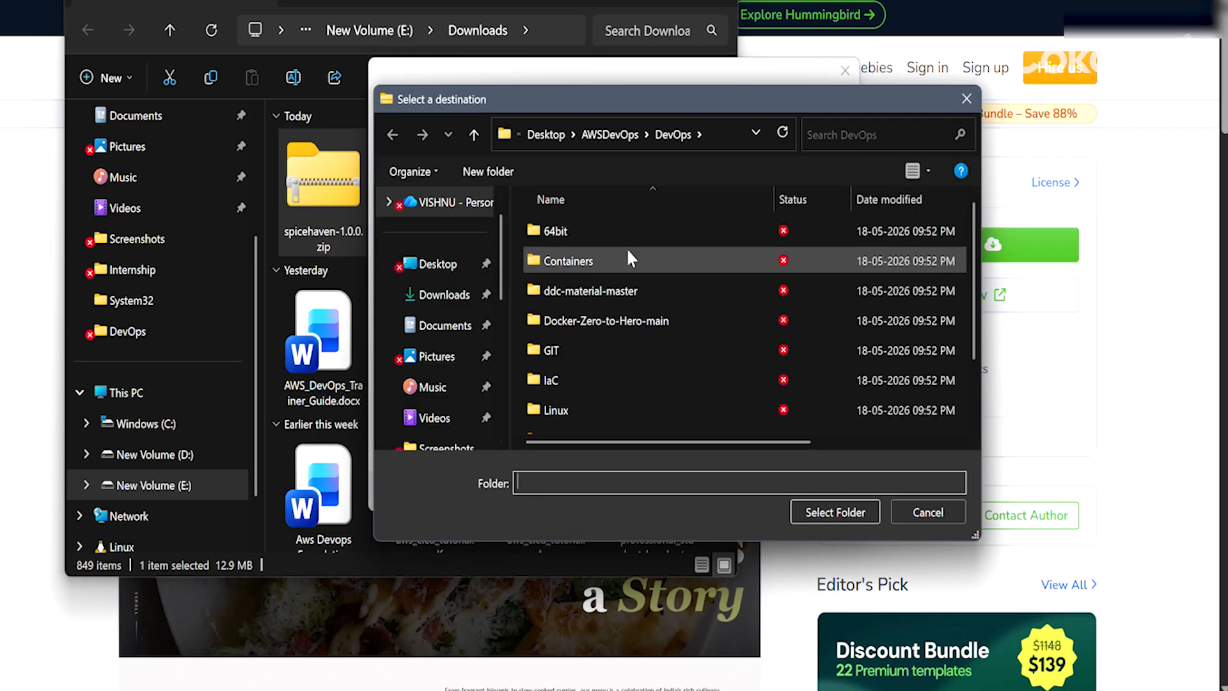
left_click(429, 265)
double_click(578, 233)
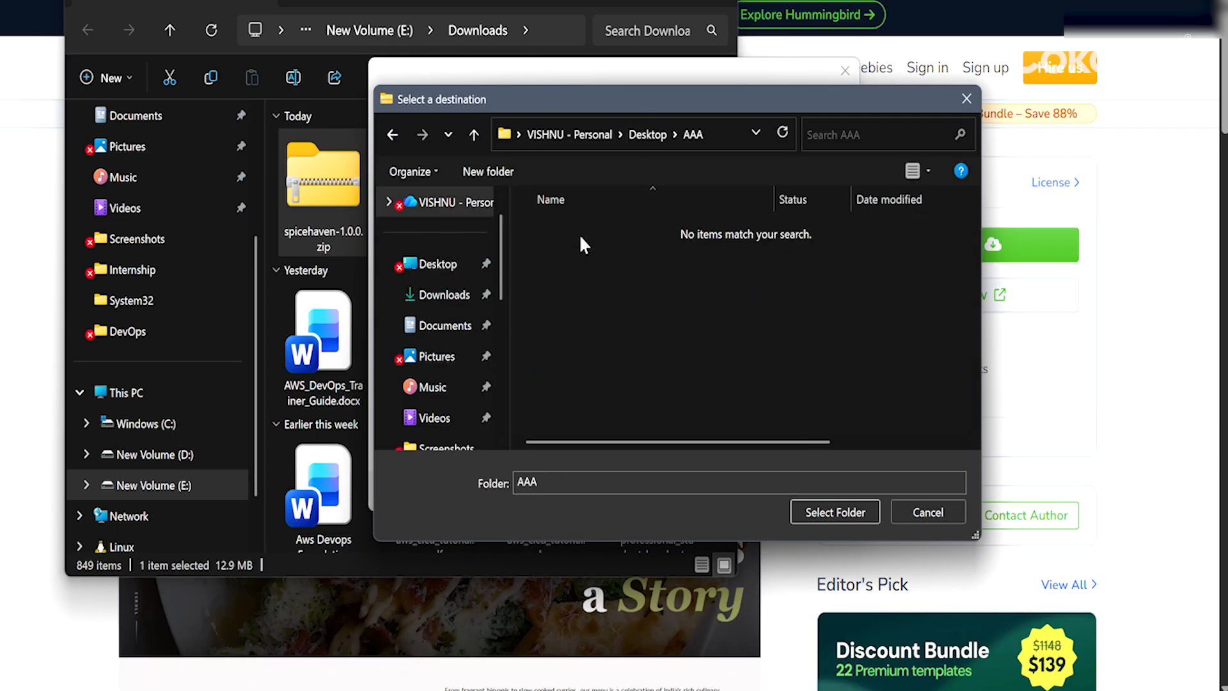
left_click(837, 510)
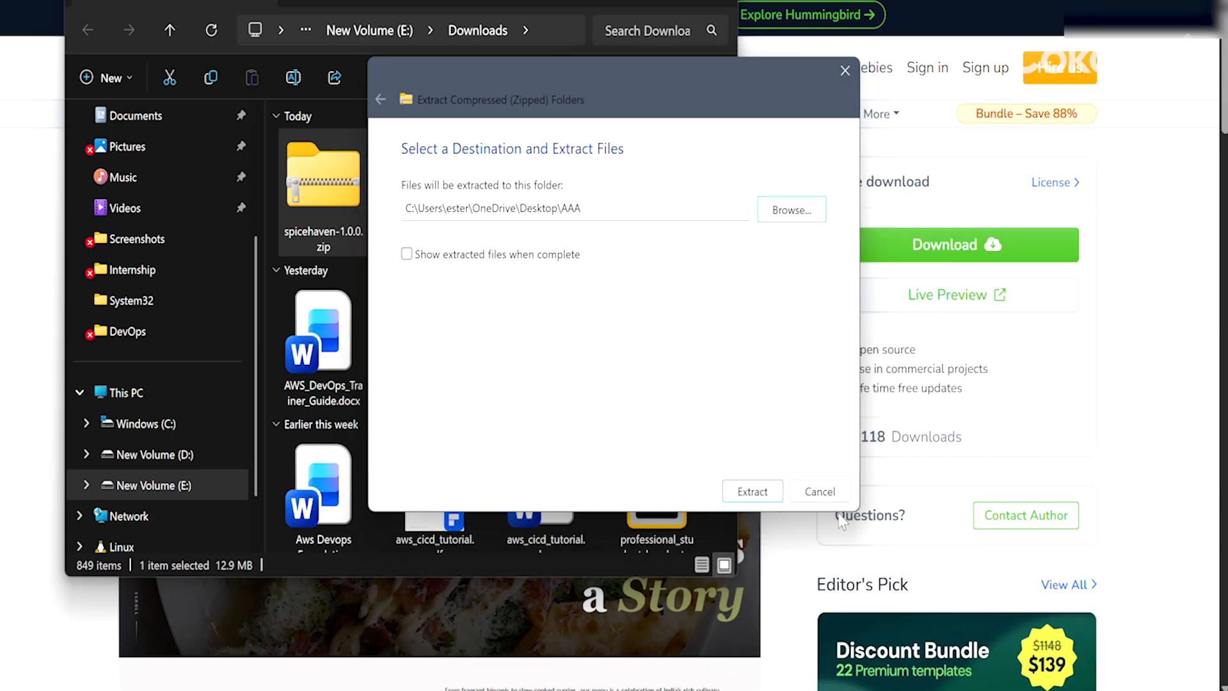
left_click(765, 493)
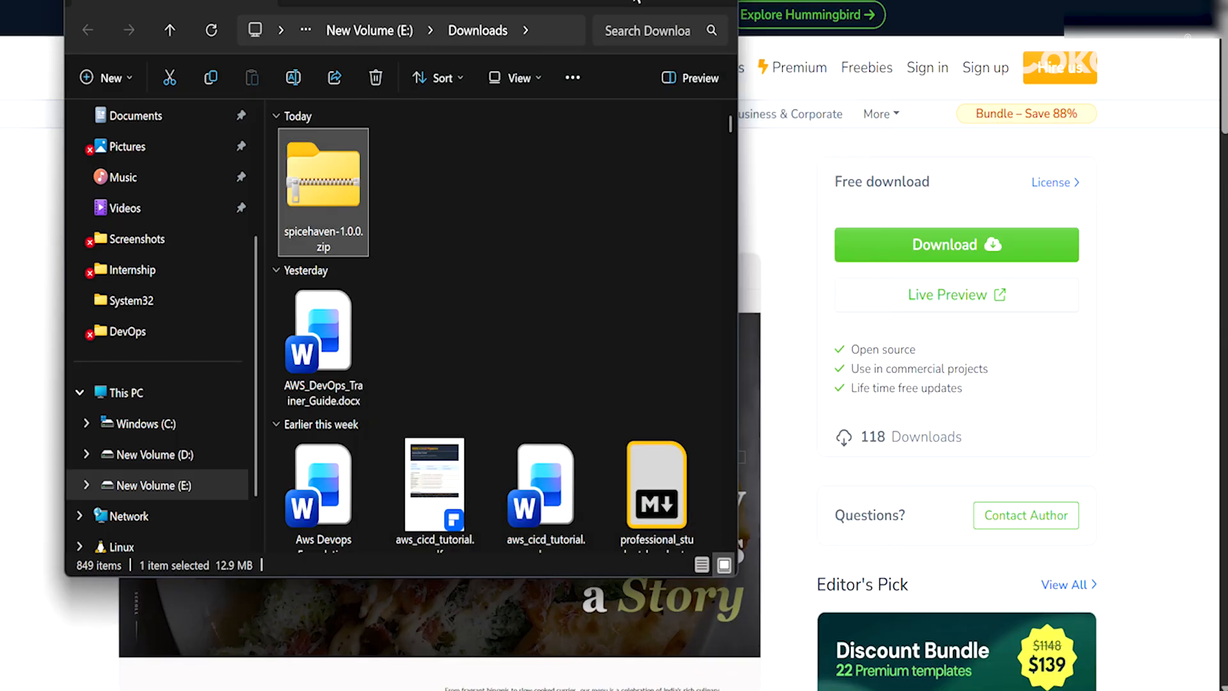
Step: Open the extracted spicehaven-1.0.0 folder inside the Desktop's AAA folder to inspect the template's files
scroll(162, 202, "up", 3)
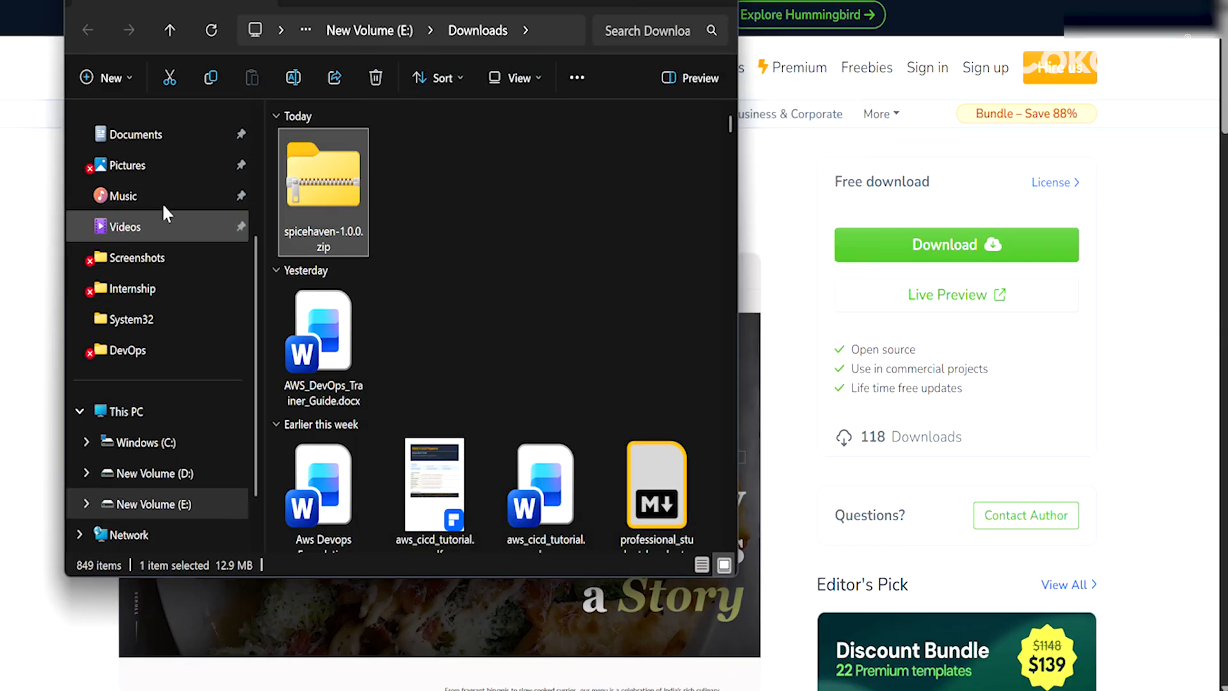
left_click(145, 156)
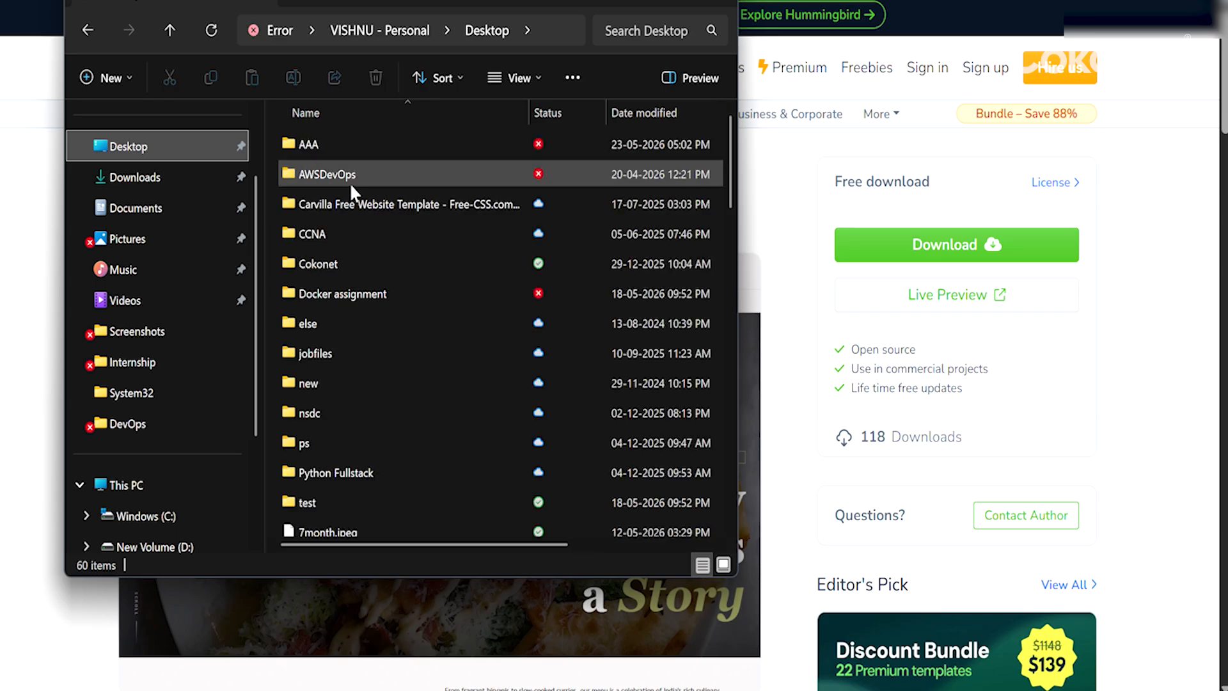
double_click(375, 145)
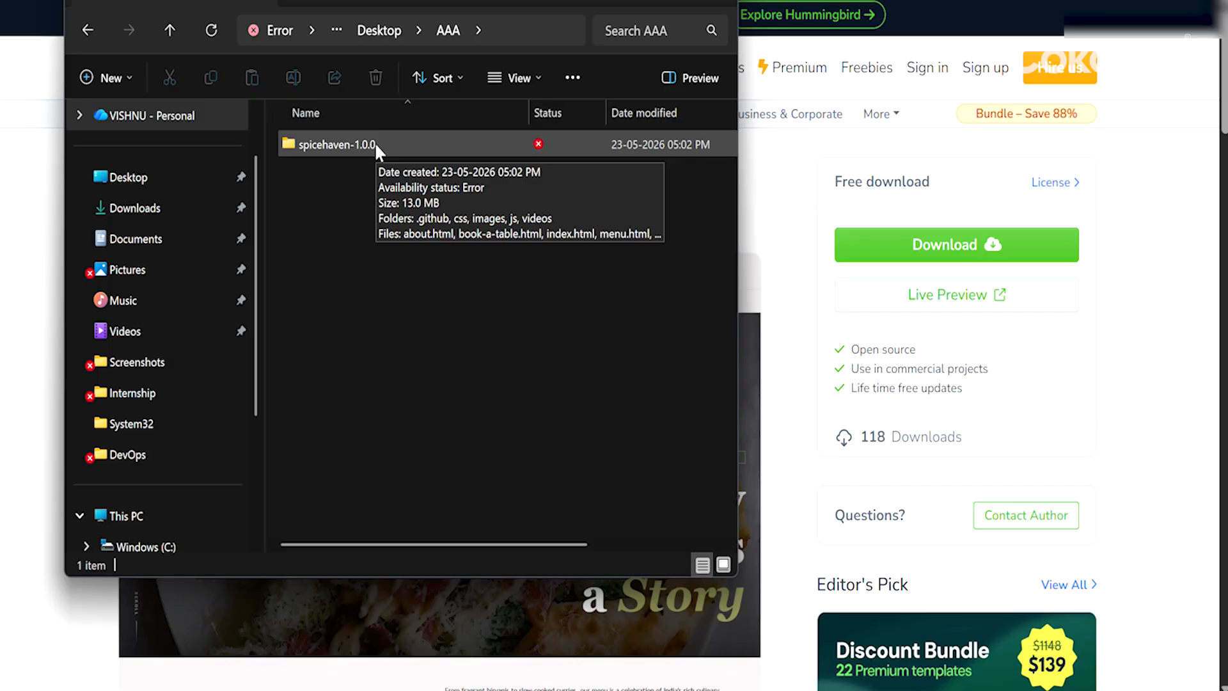
double_click(376, 144)
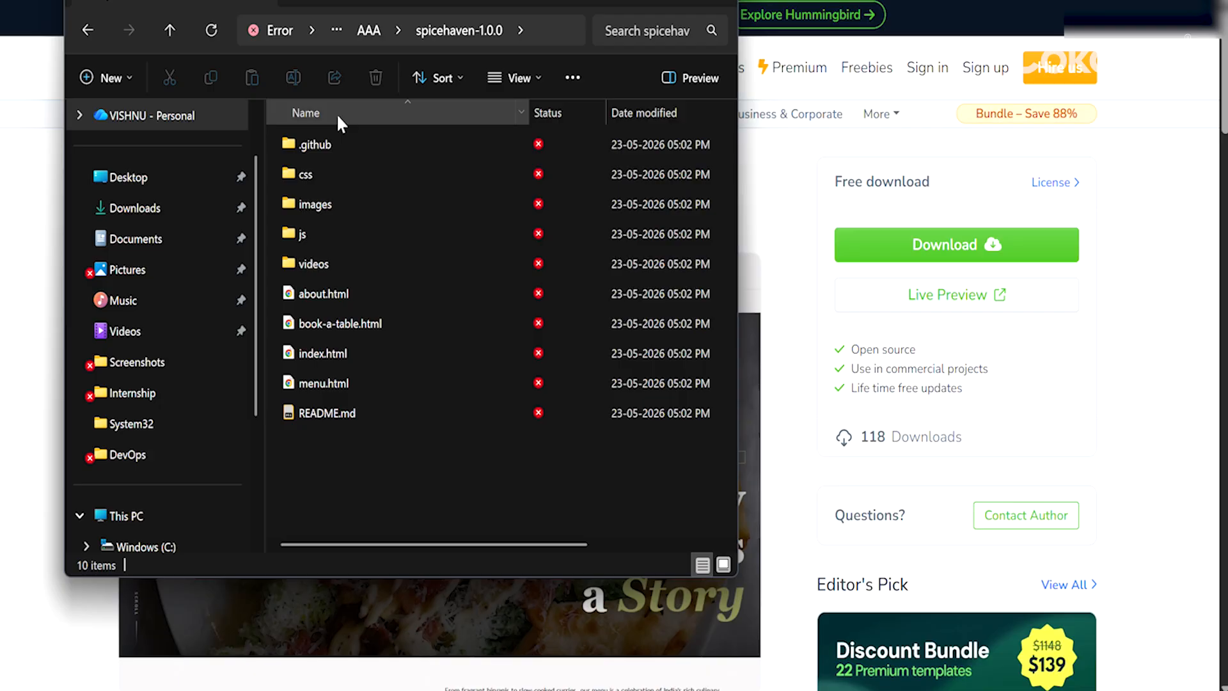
Step: Switch to the Amazon S3 console and open the upload page for the cokonet-static-website bucket
key("super+Down")
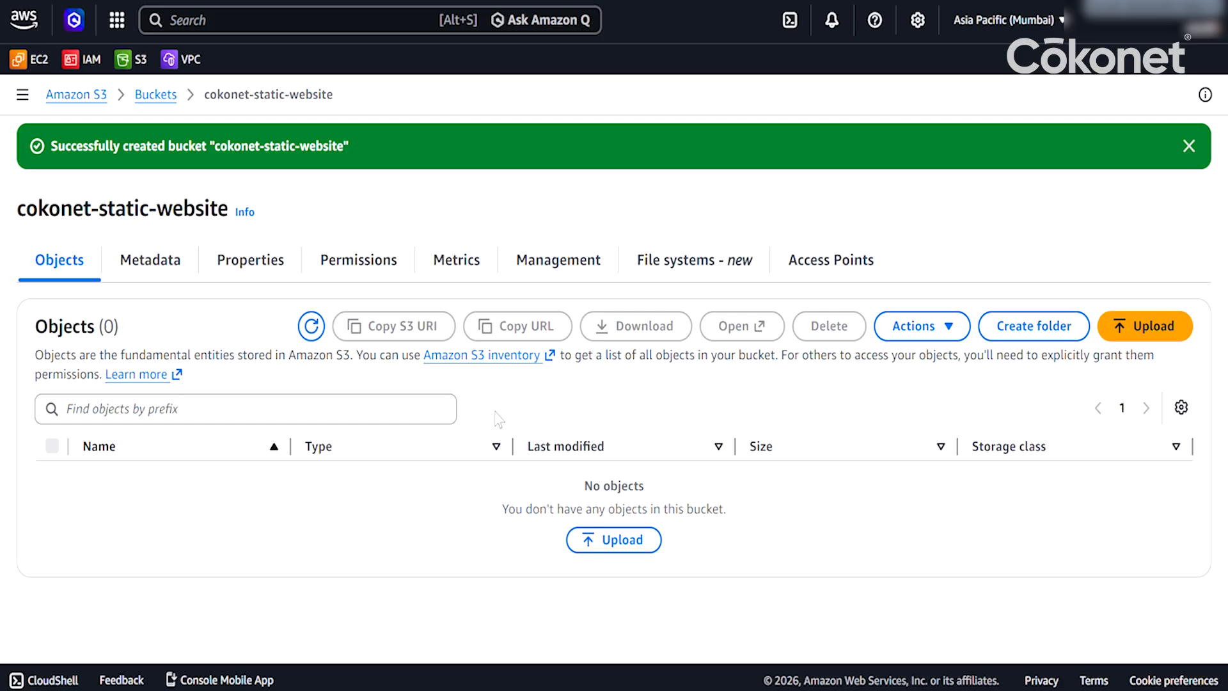
left_click(1148, 327)
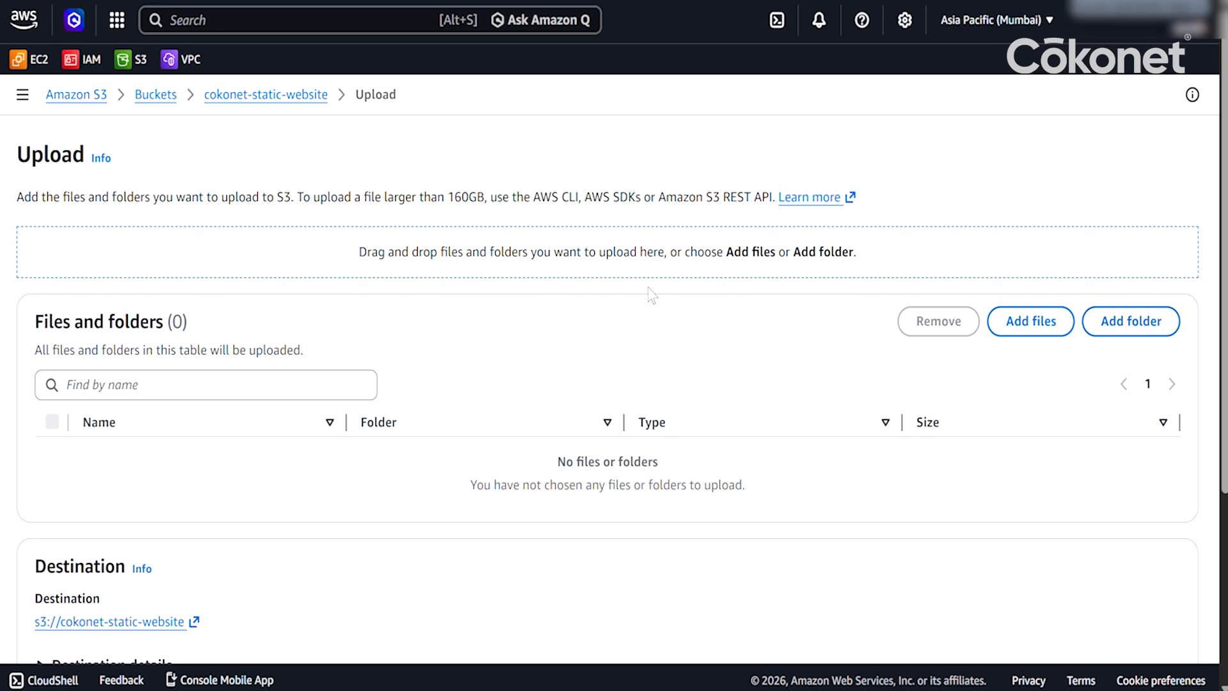
scroll(651, 294, "down", 1)
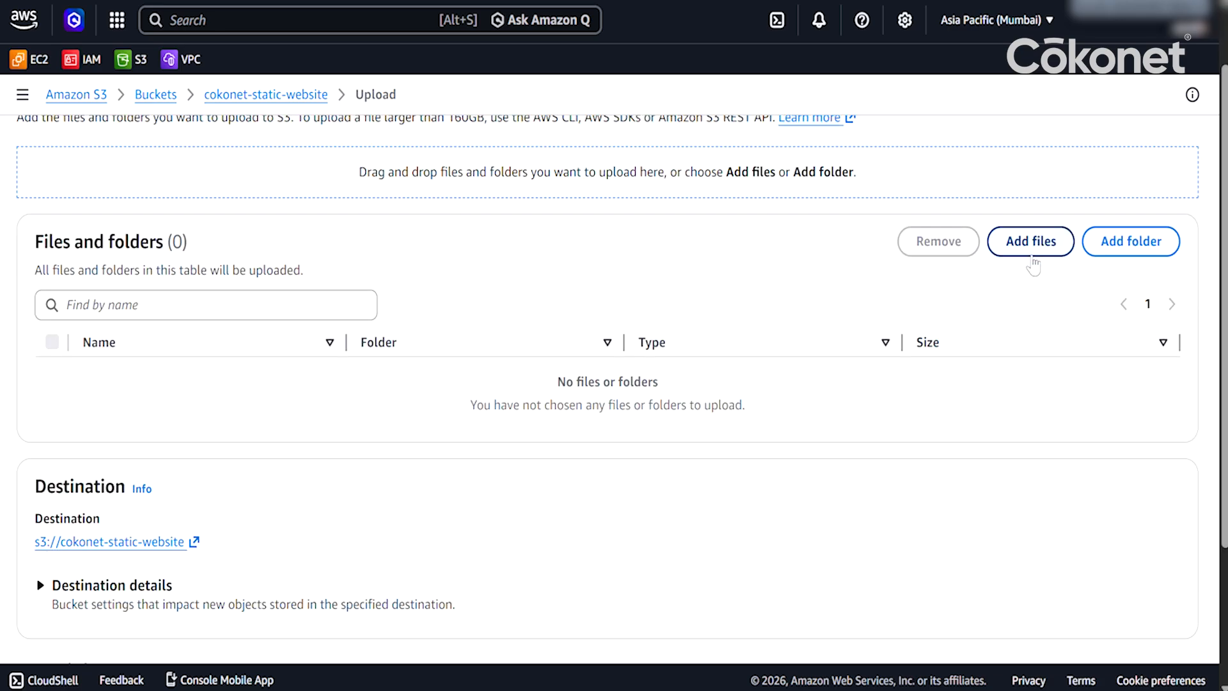
Step: Add about.html, book-a-table.html, index.html, menu.html and README.md from the spicehaven-1.0.0 folder in Desktop\AAA to the upload list
left_click(1032, 262)
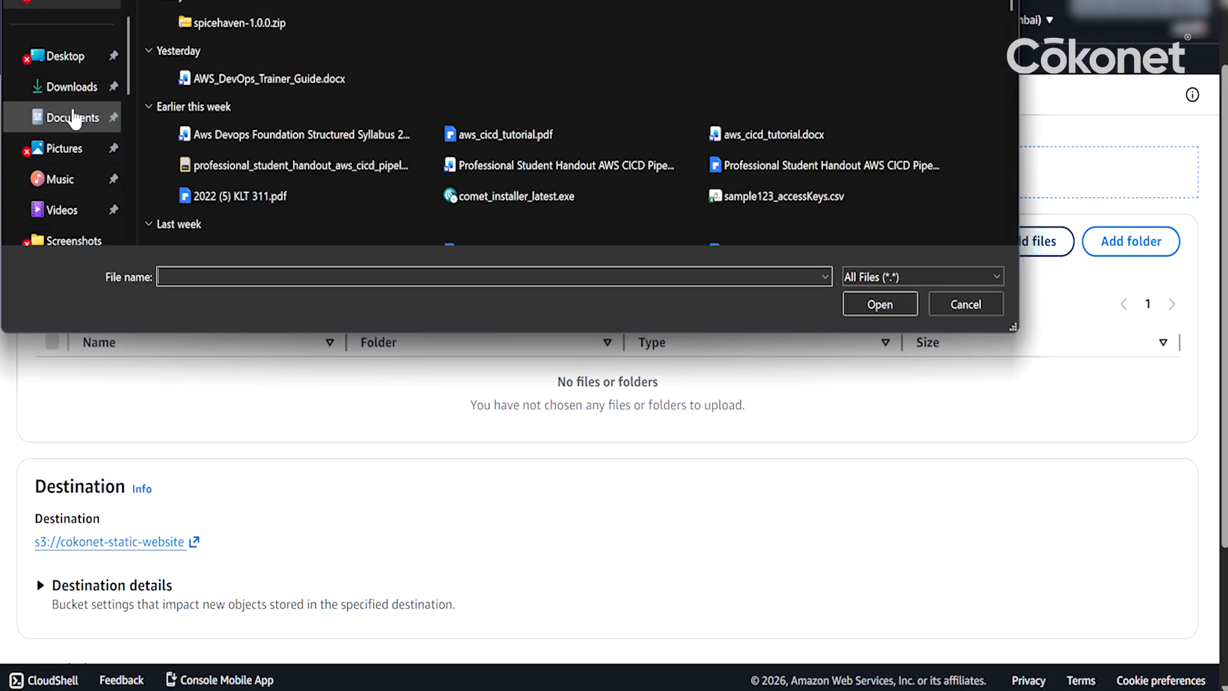
left_click(45, 59)
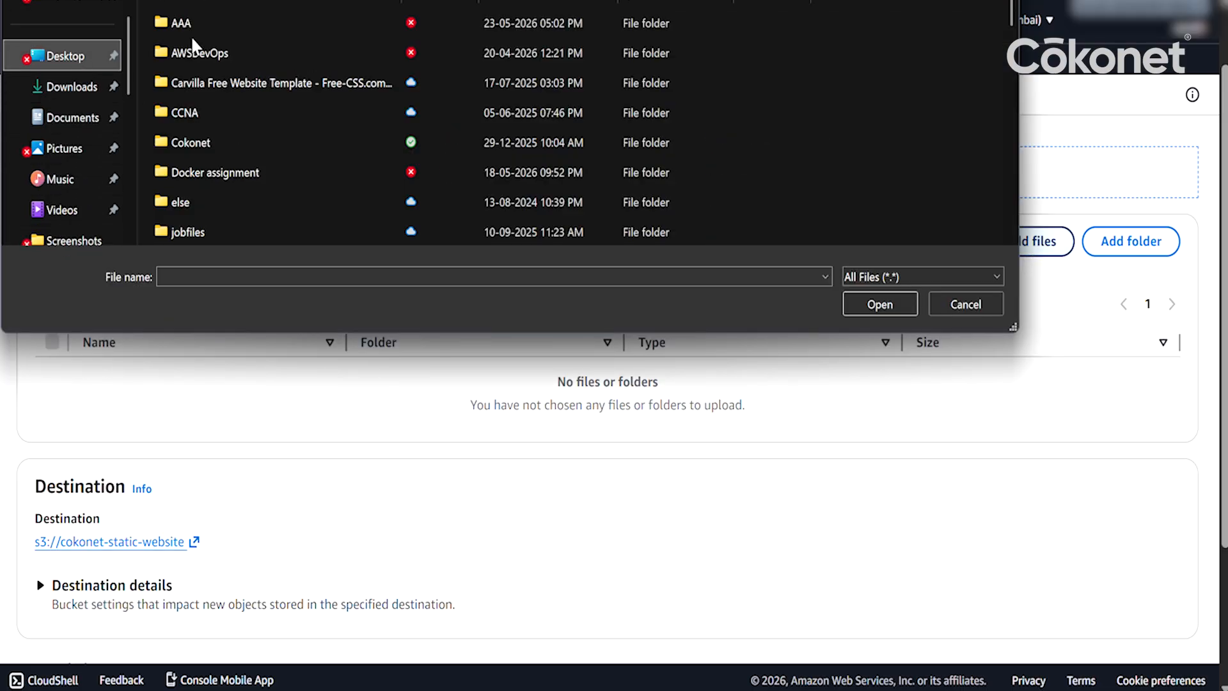
double_click(271, 28)
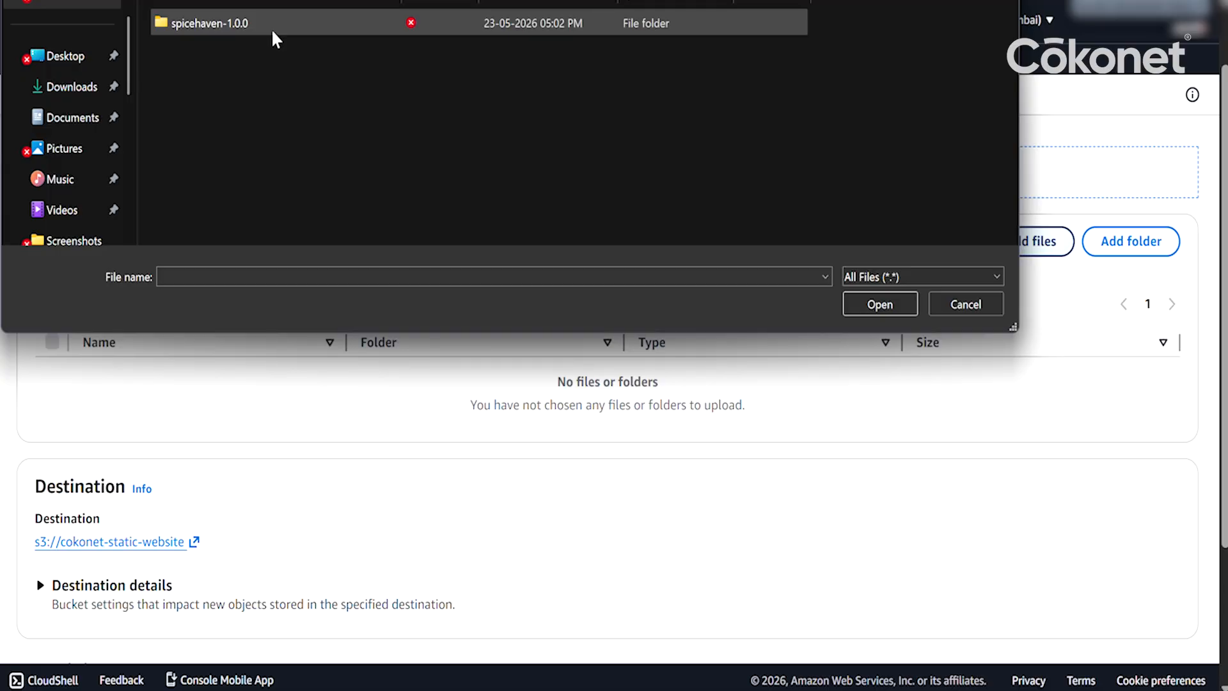
double_click(271, 28)
scroll(273, 117, "down", 1)
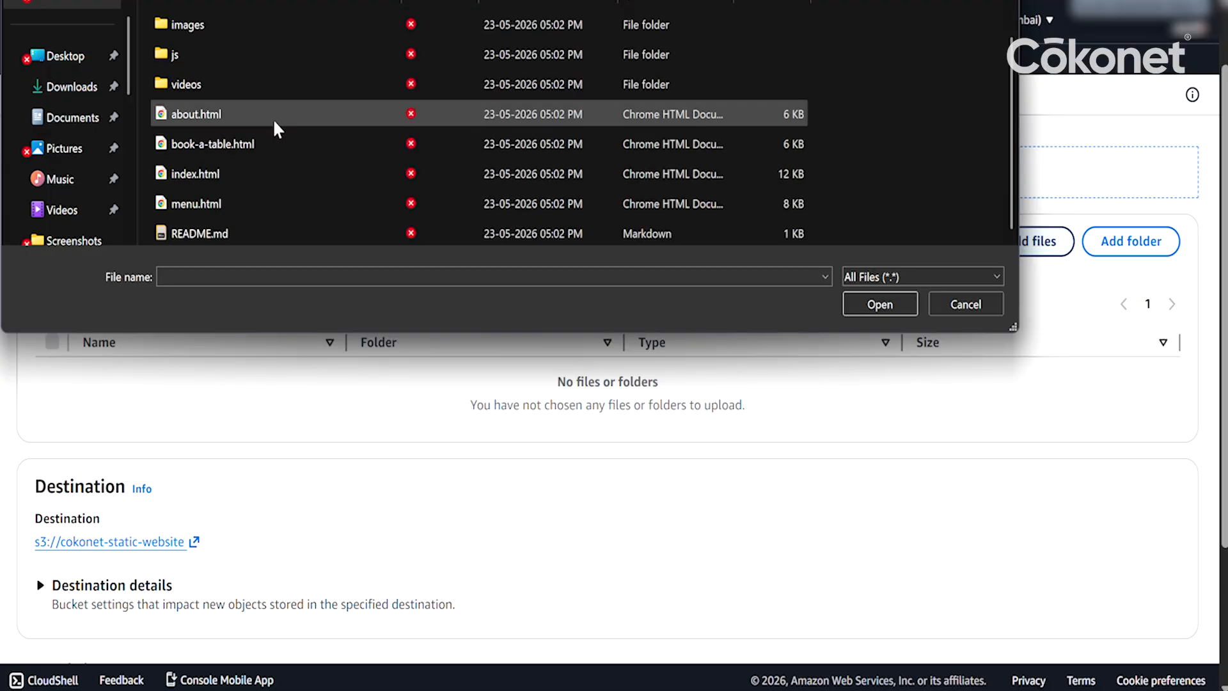
scroll(274, 121, "up", 1)
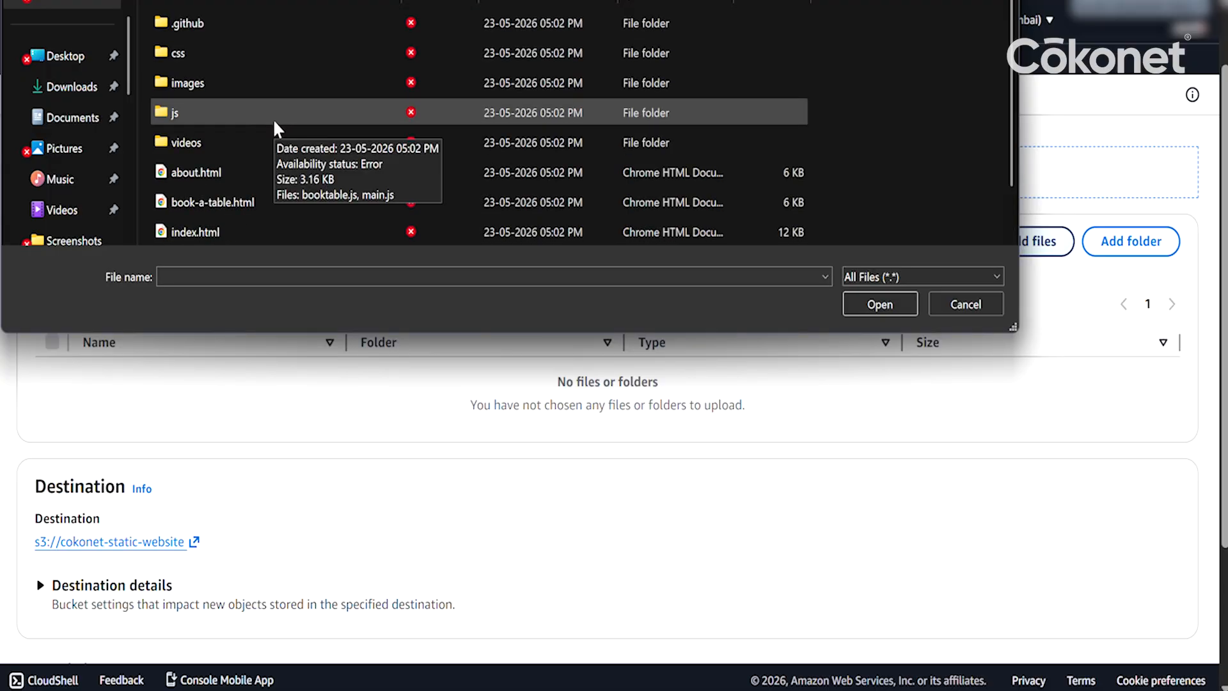
scroll(273, 121, "down", 1)
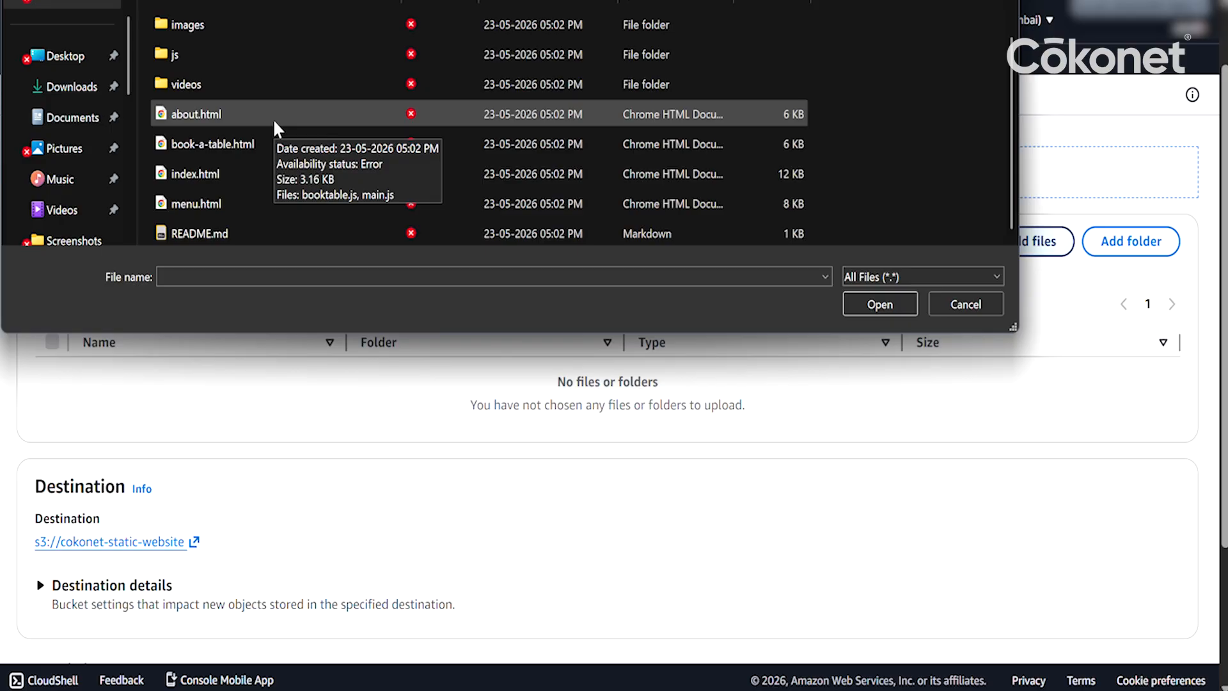
left_click(274, 123)
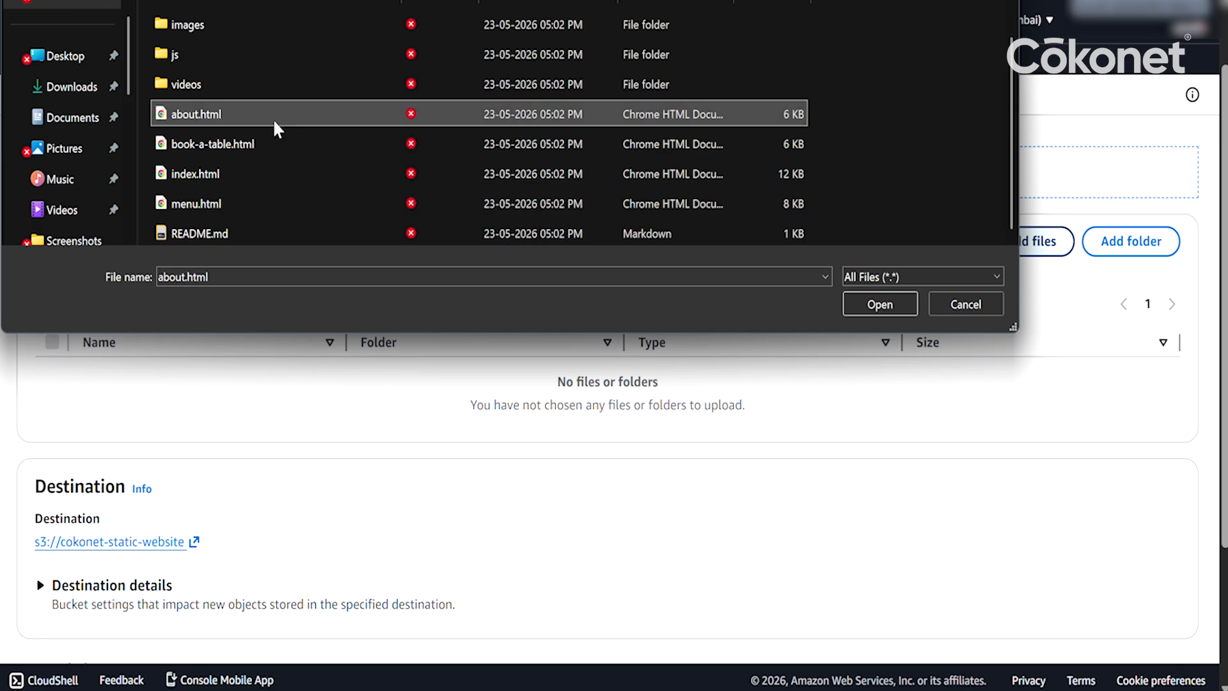
key("shift+Down")
key("shift+Down")
key("shift+Down")
key("shift+Down")
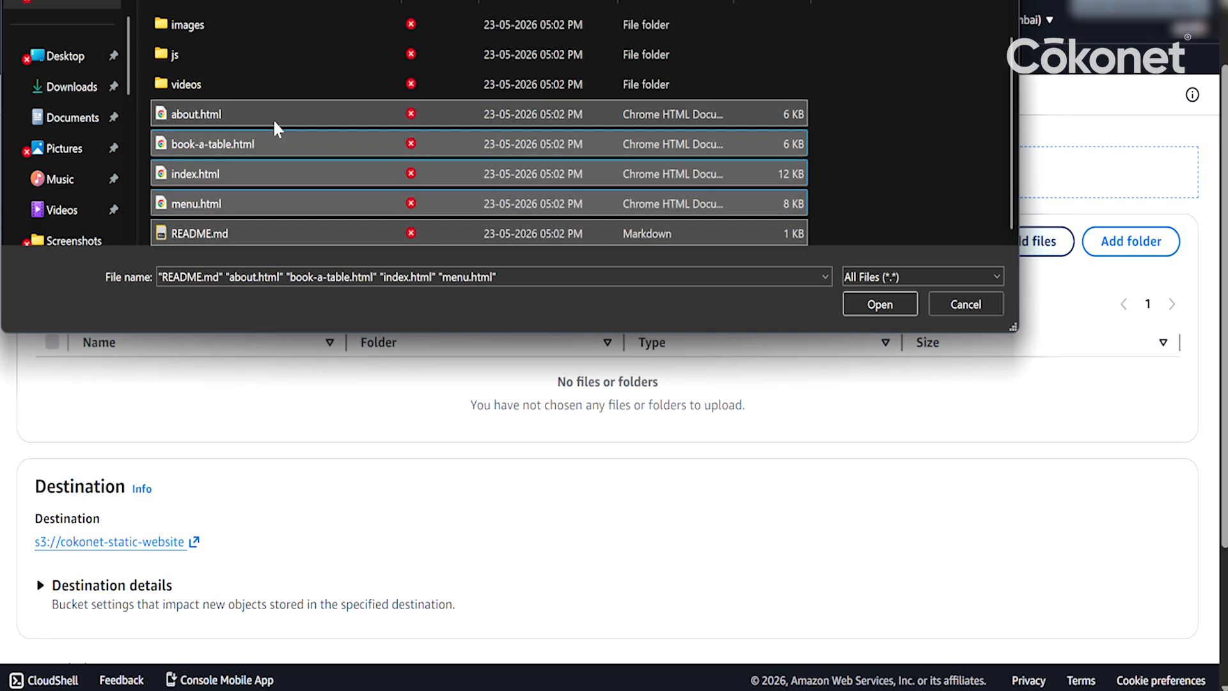
left_click(907, 307)
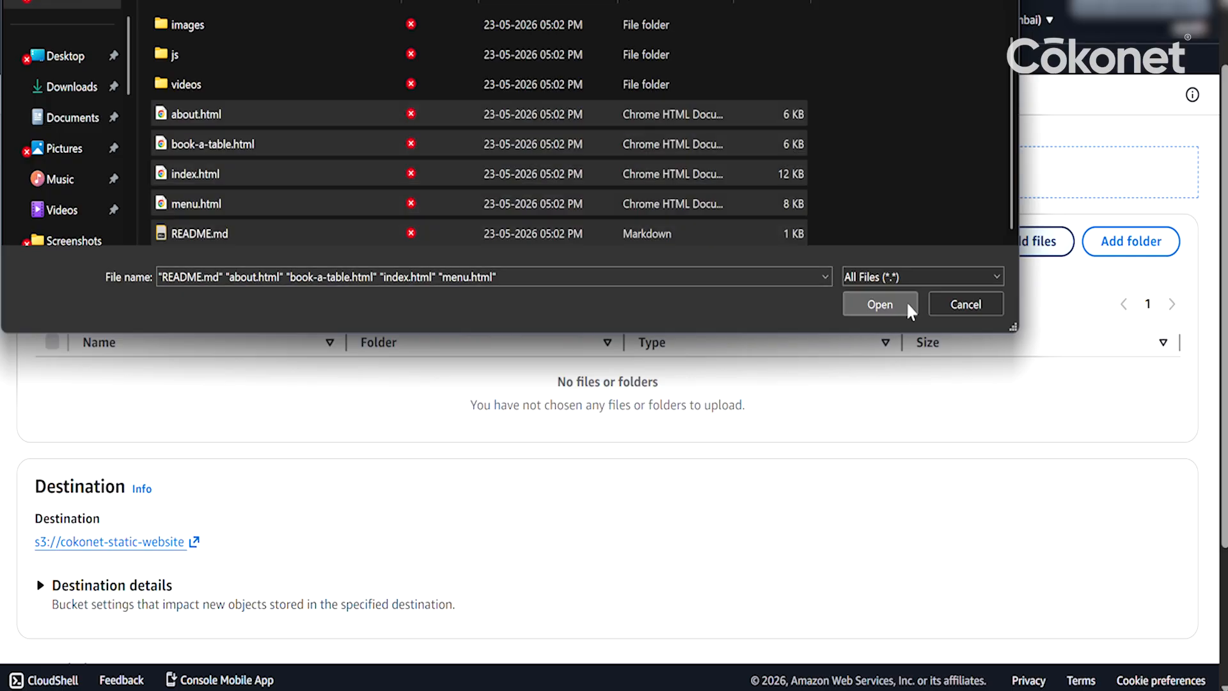
Step: Add the template's .github folder to the upload list and allow the browser to upload its files
scroll(510, 466, "down", 3)
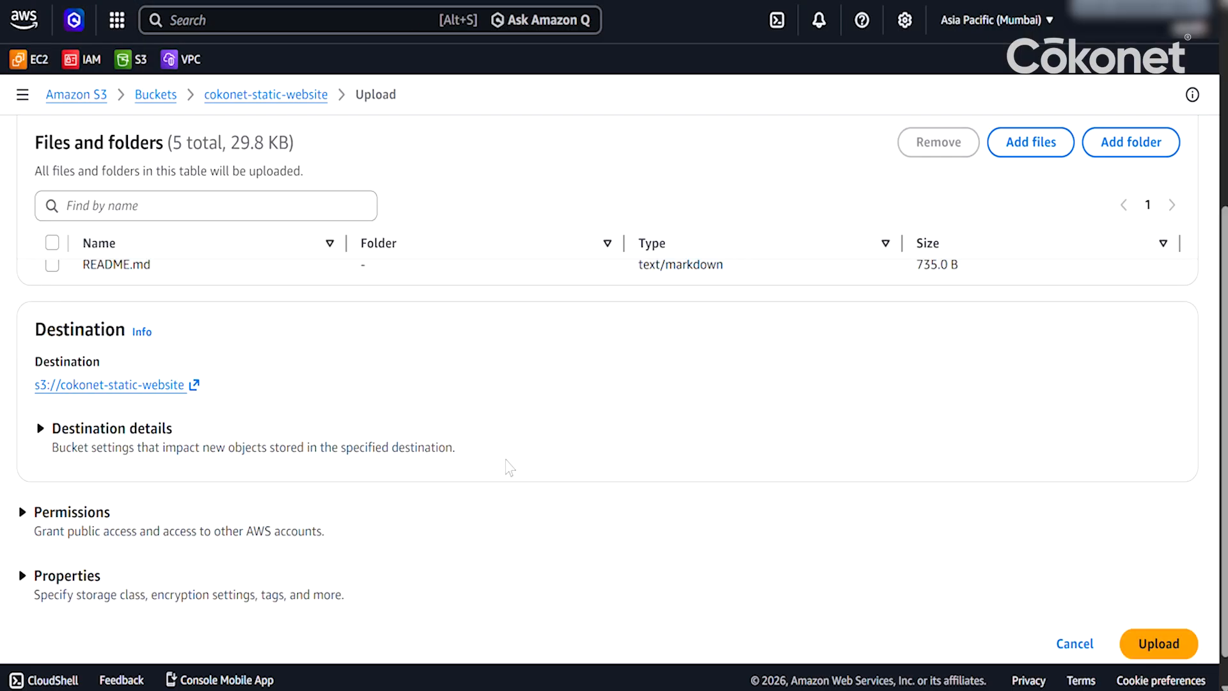
scroll(510, 466, "up", 3)
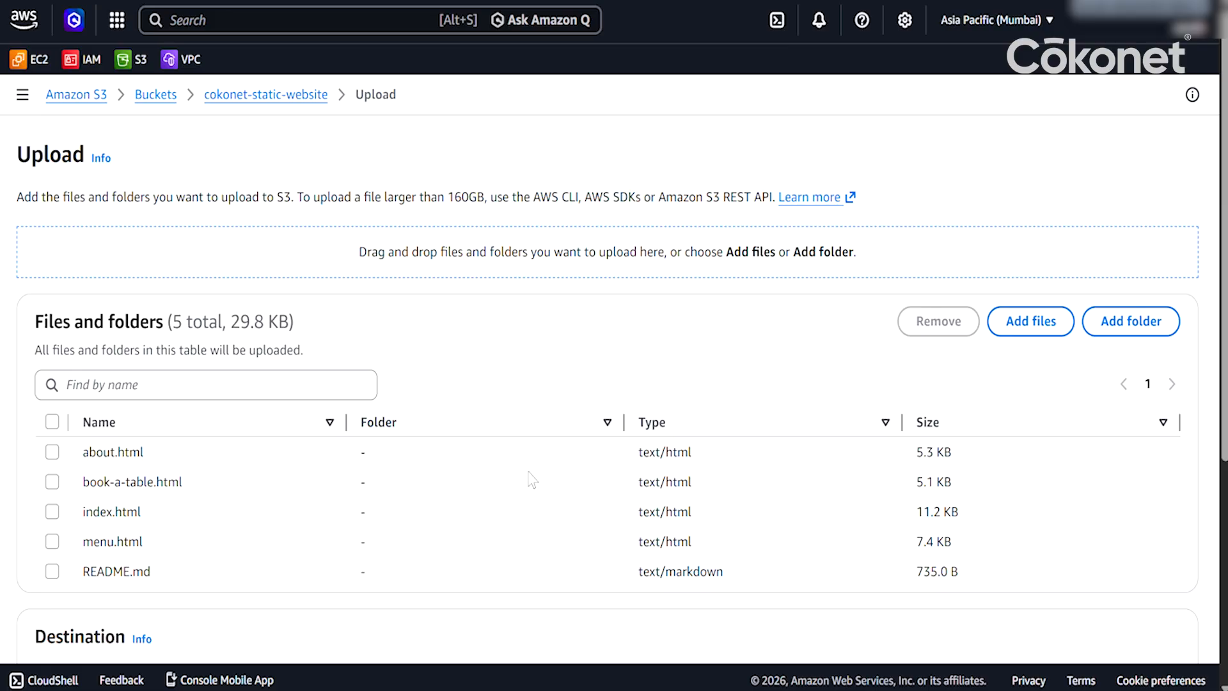
scroll(492, 491, "down", 1)
scroll(493, 491, "up", 1)
left_click(1138, 342)
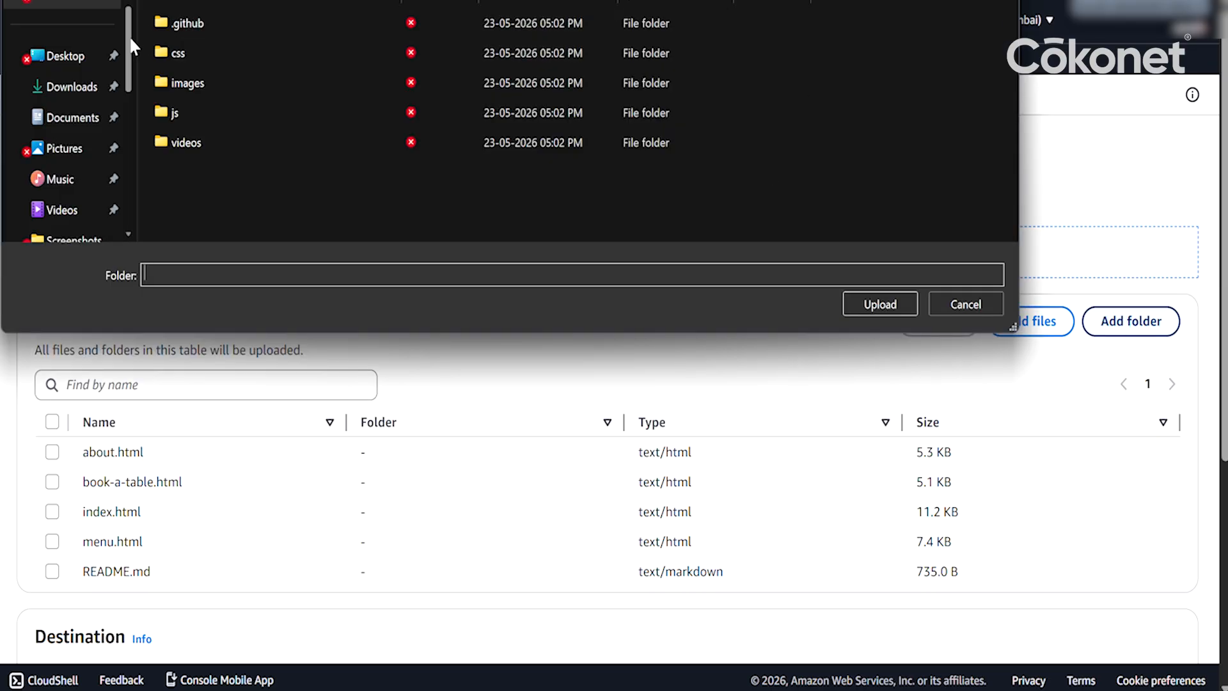
left_click(189, 27)
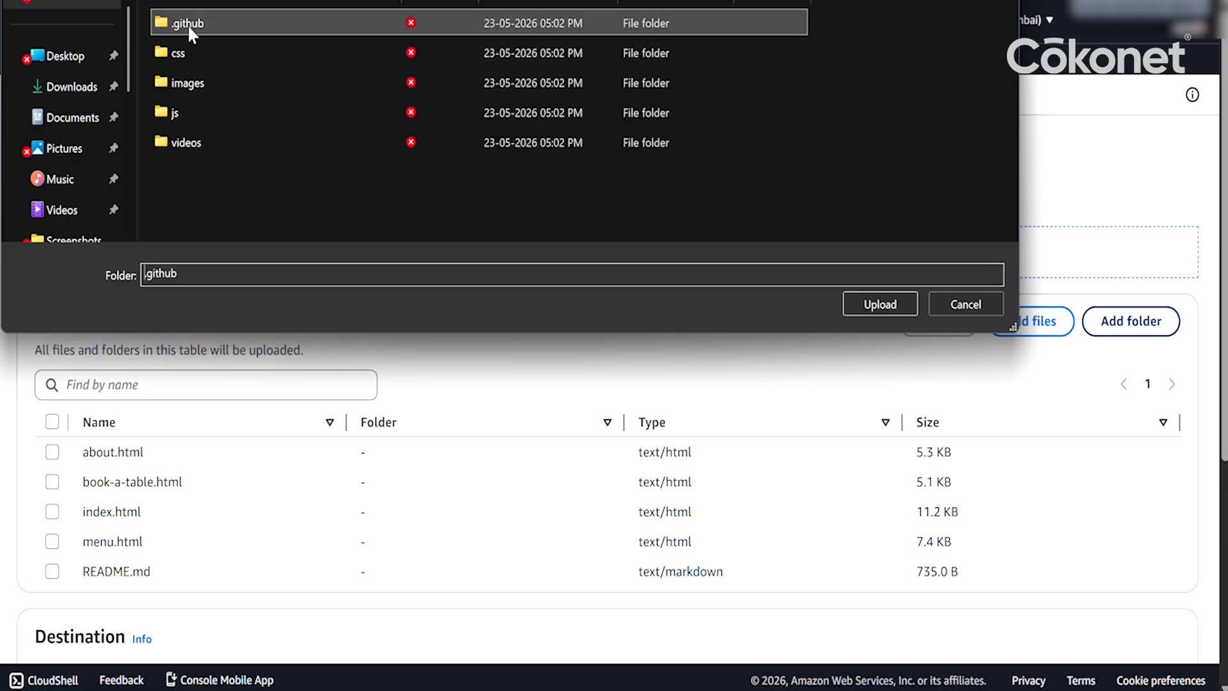
left_click(874, 305)
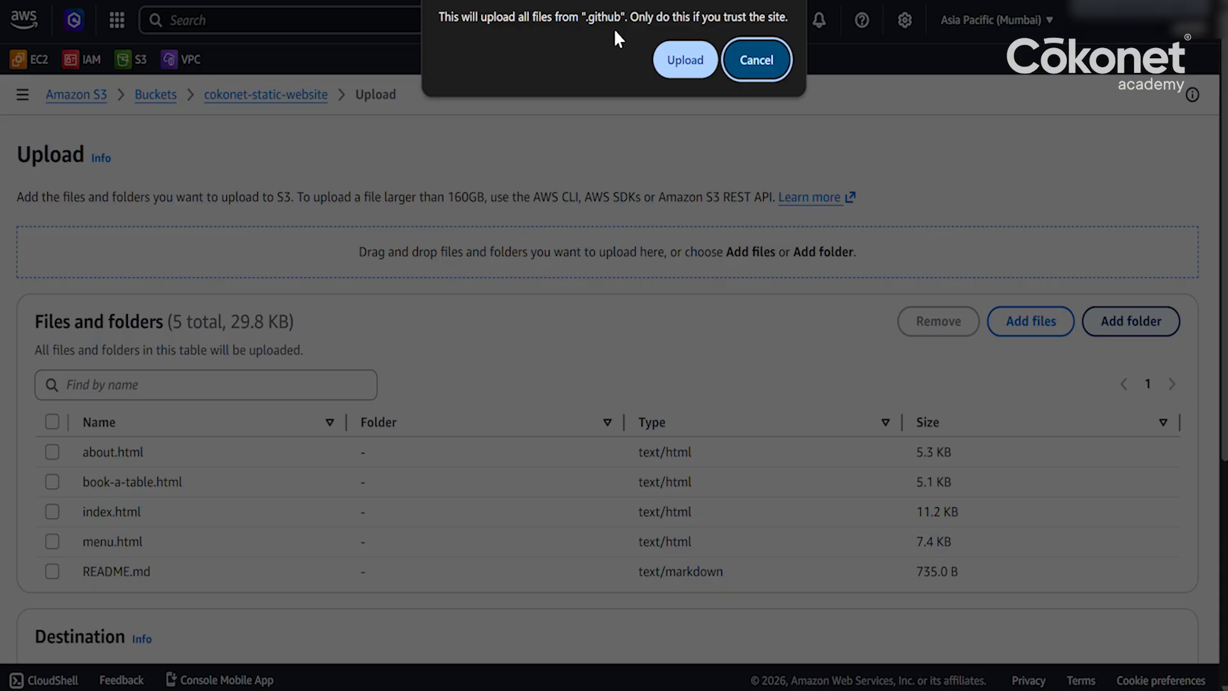
left_click(685, 61)
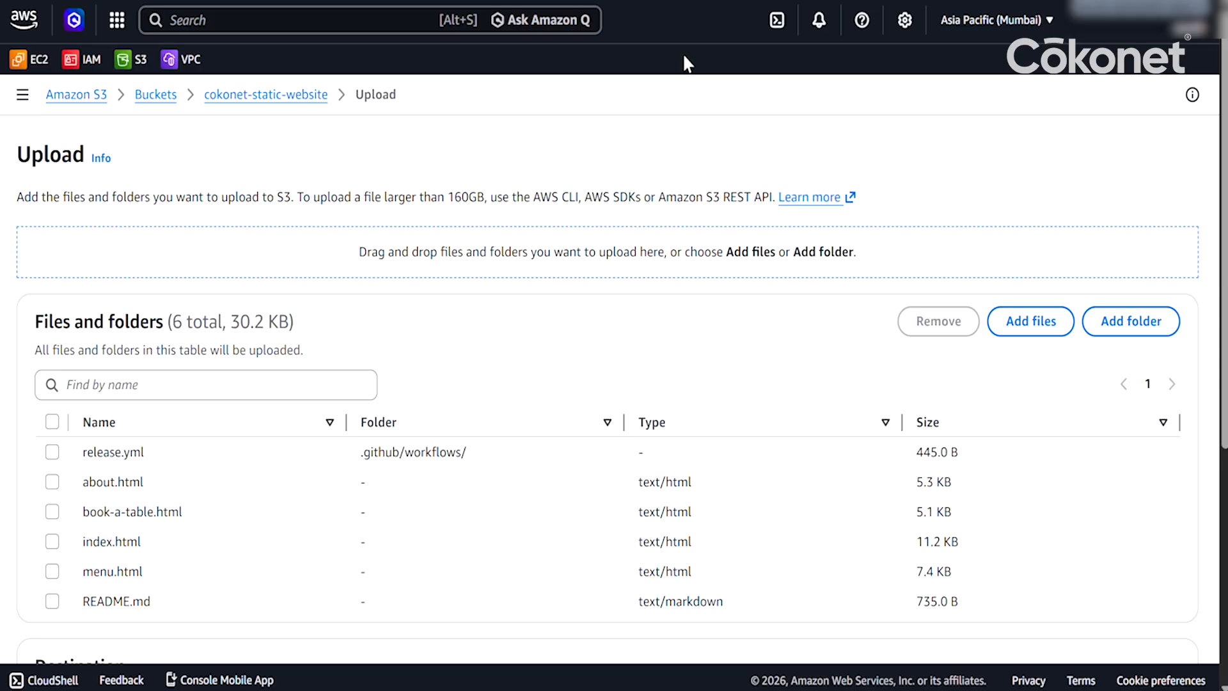
Step: Add the css folder from spicehaven-1.0.0 to the upload list and allow the browser to upload its files
left_click(1148, 326)
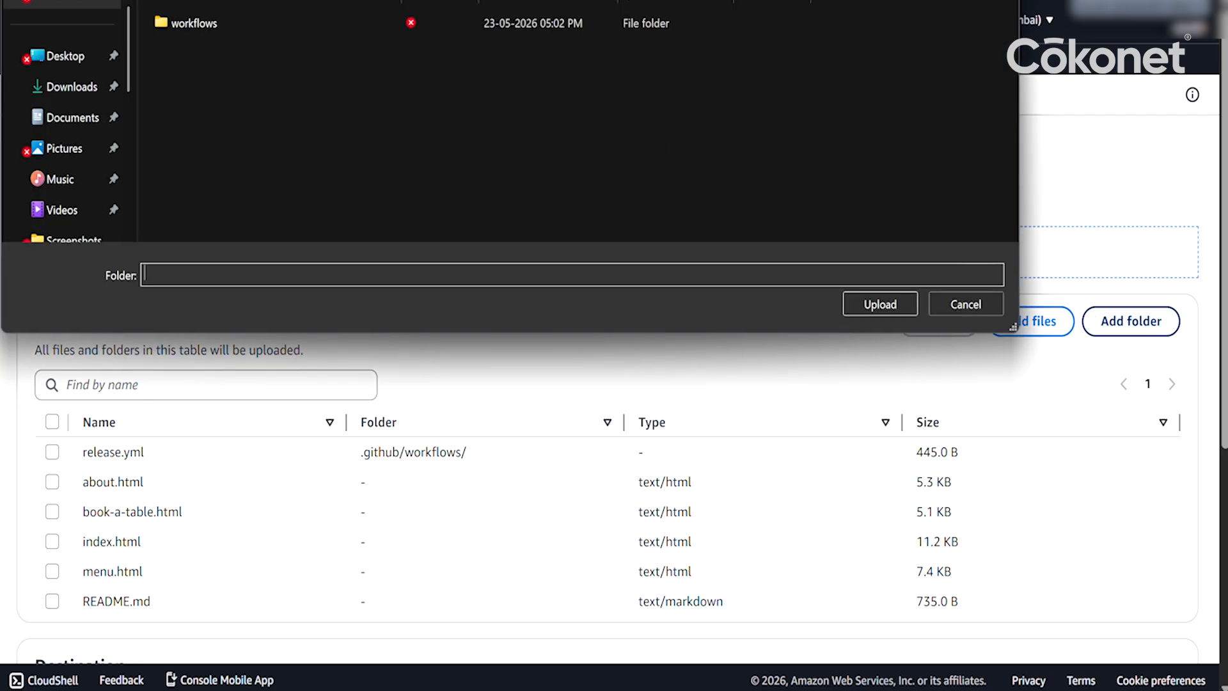
key("alt+Up")
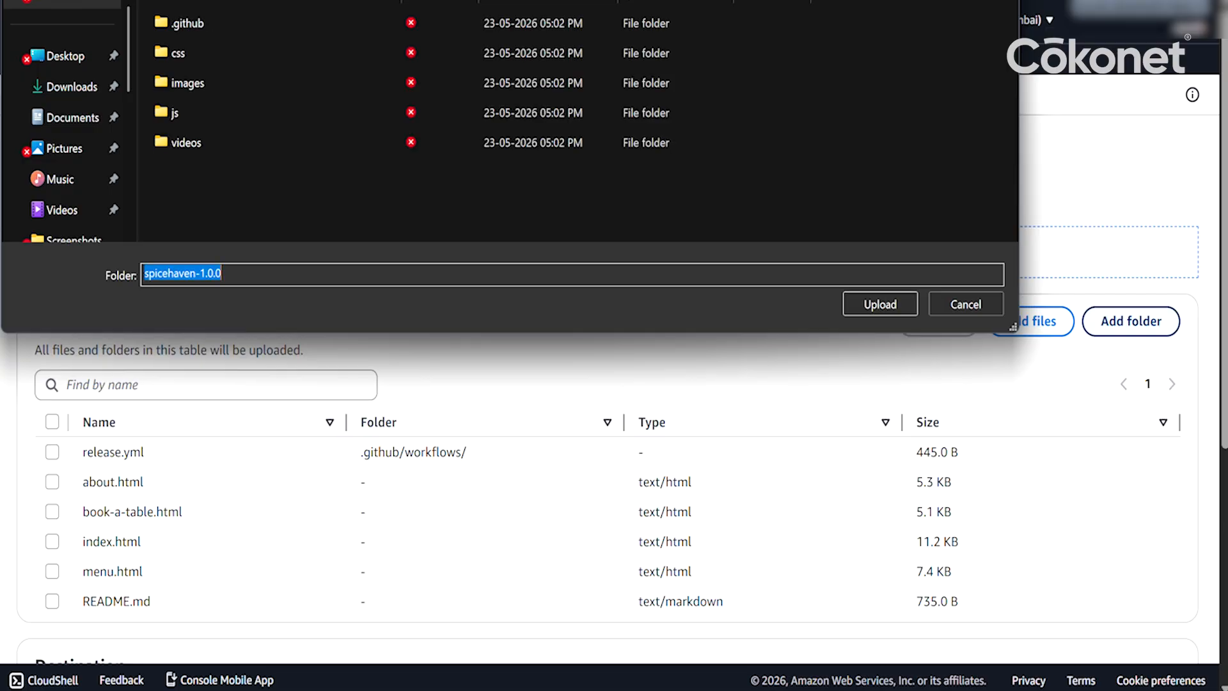
left_click(178, 53)
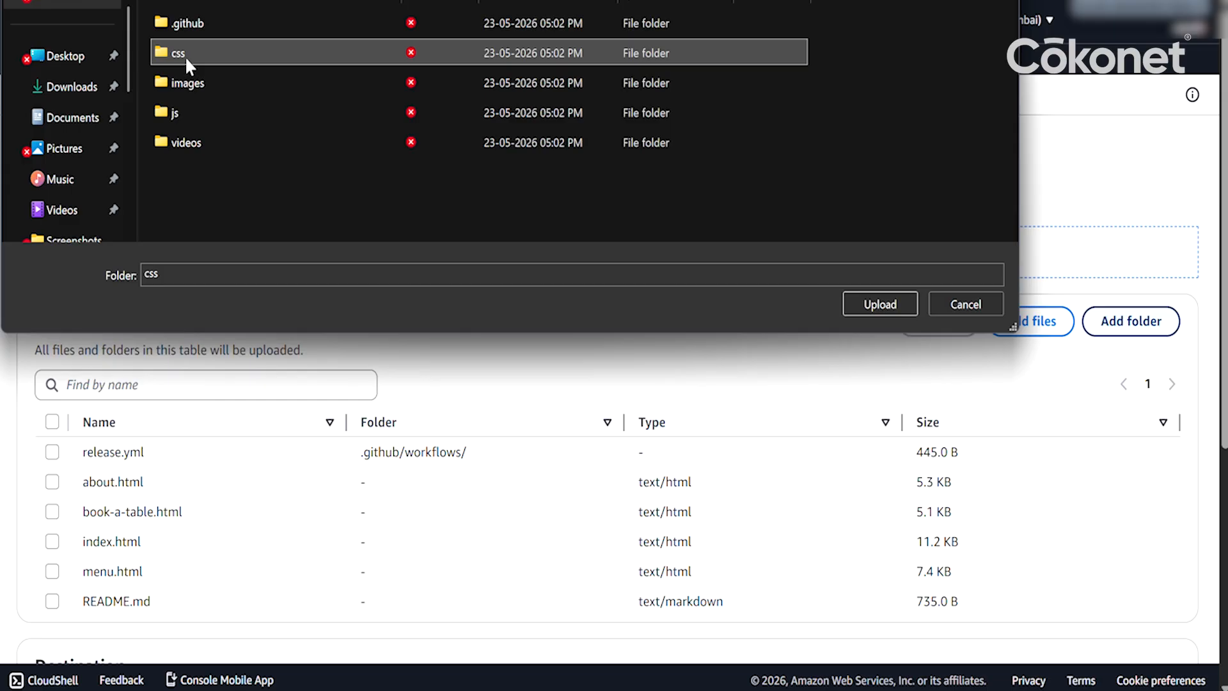
left_click(185, 55)
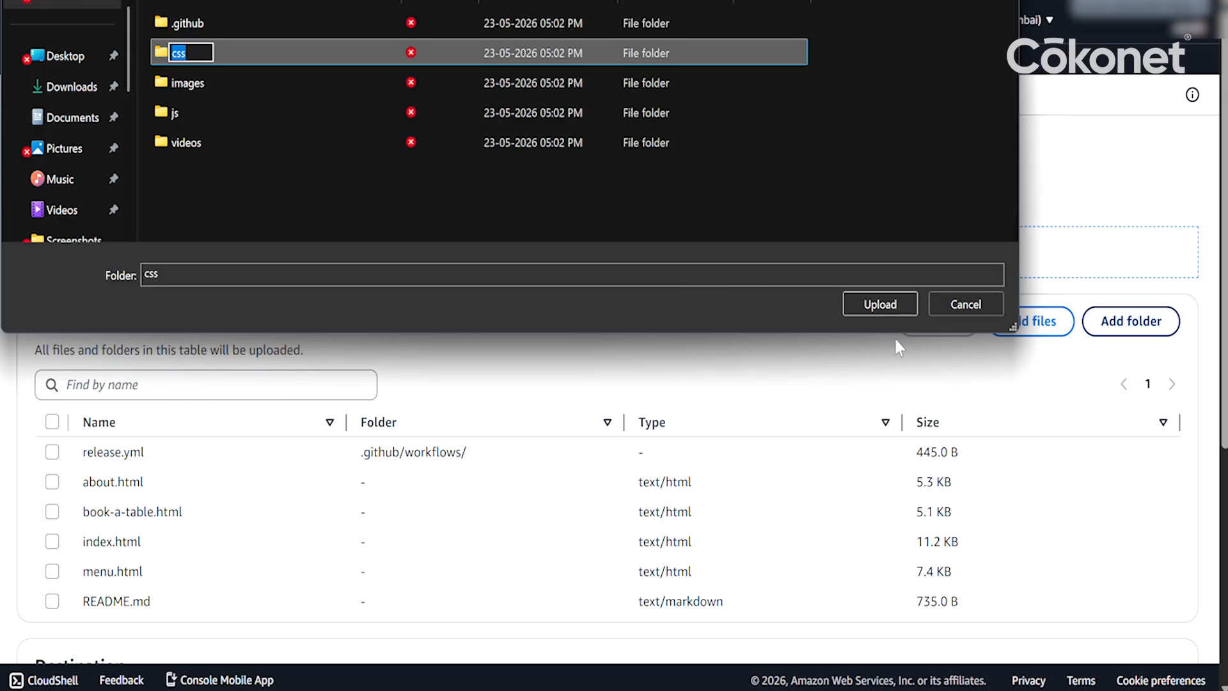
left_click(892, 306)
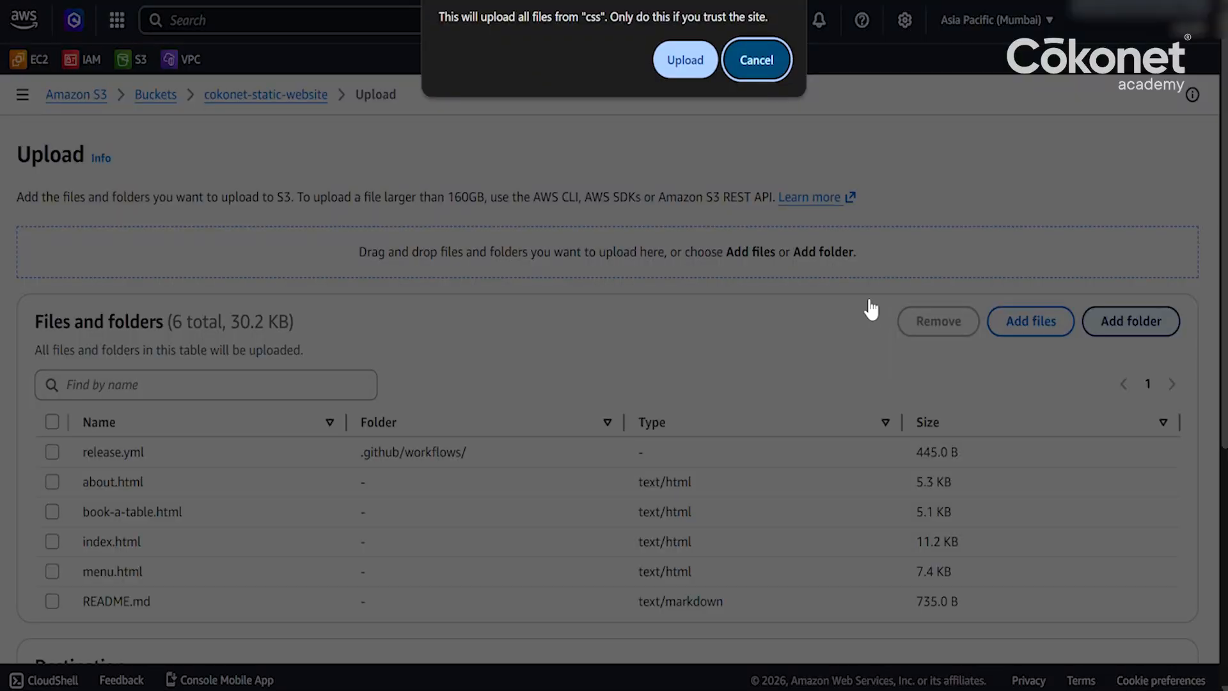
left_click(685, 60)
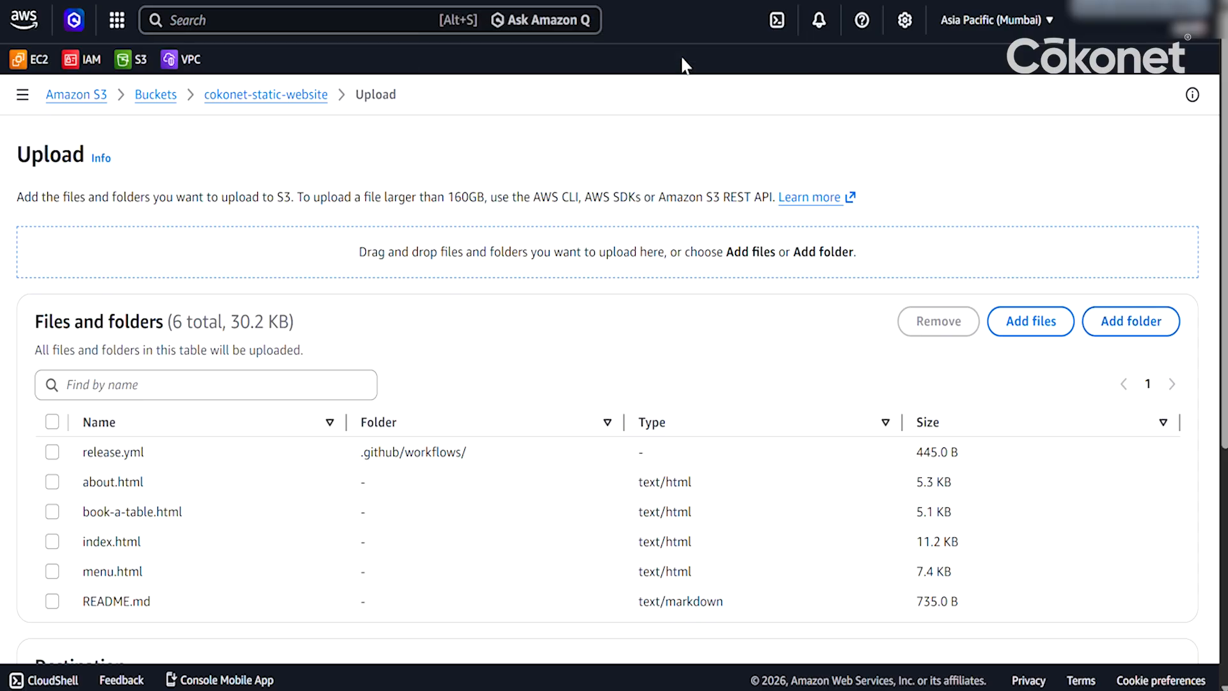
Step: Add the images folder from spicehaven-1.0.0 to the upload list and allow the browser to upload its files
left_click(1115, 325)
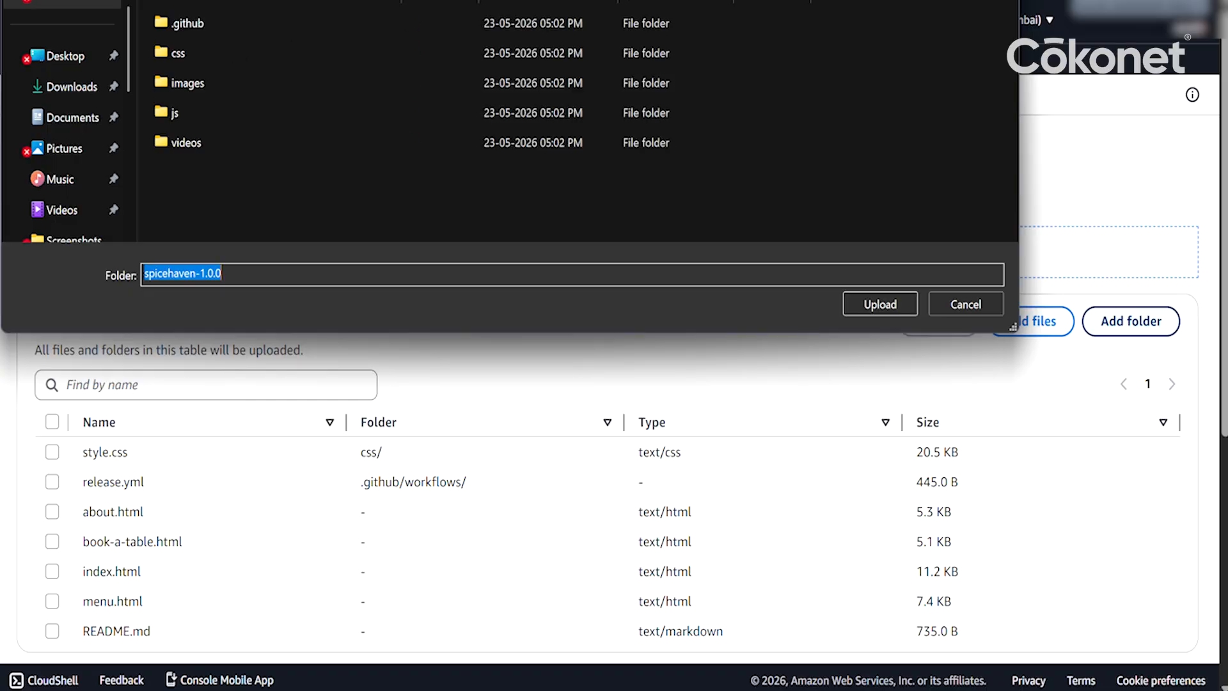
left_click(175, 86)
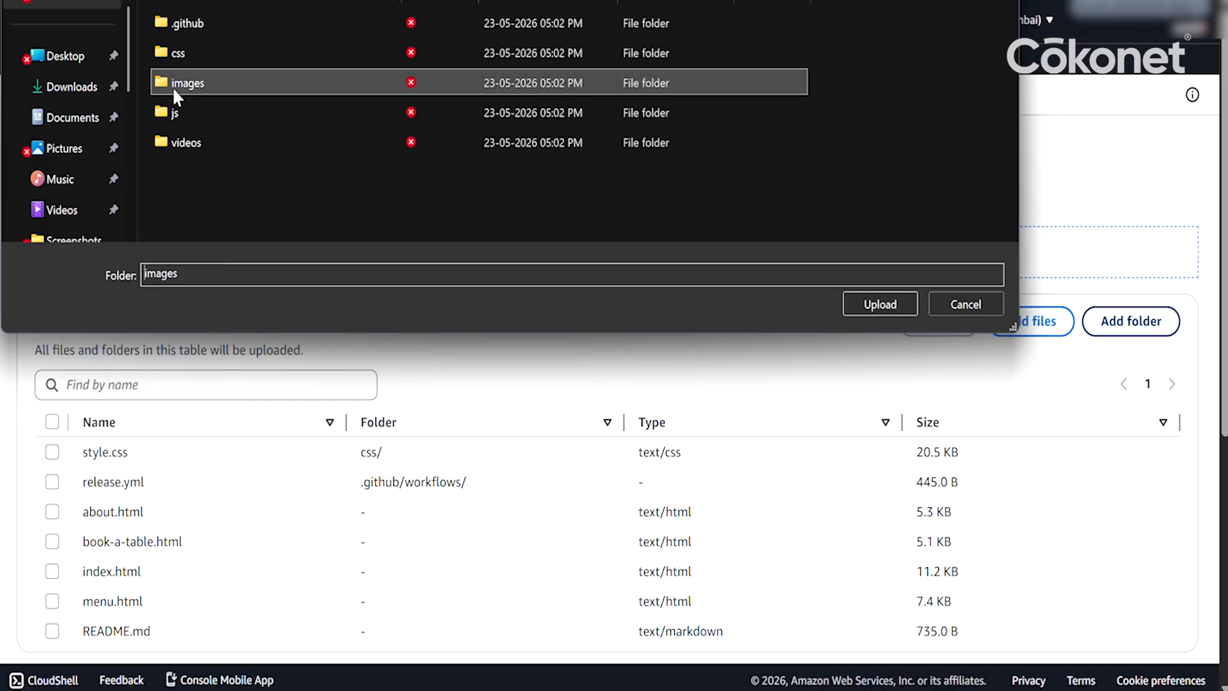
left_click(877, 307)
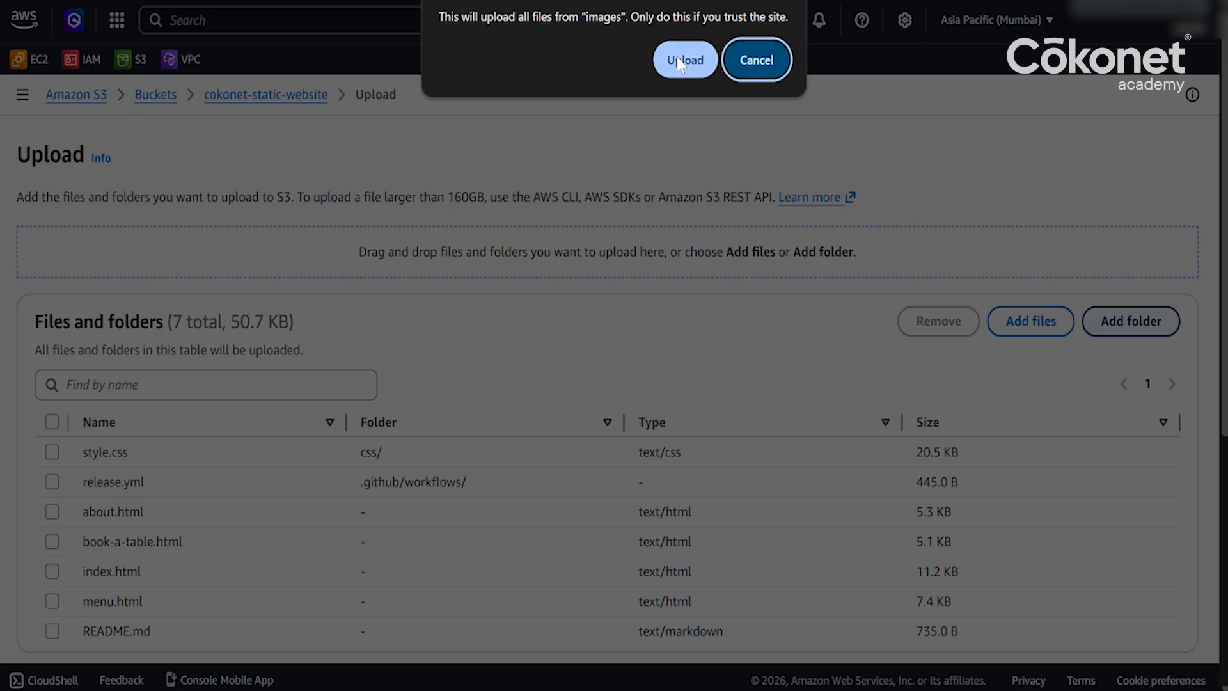
left_click(679, 62)
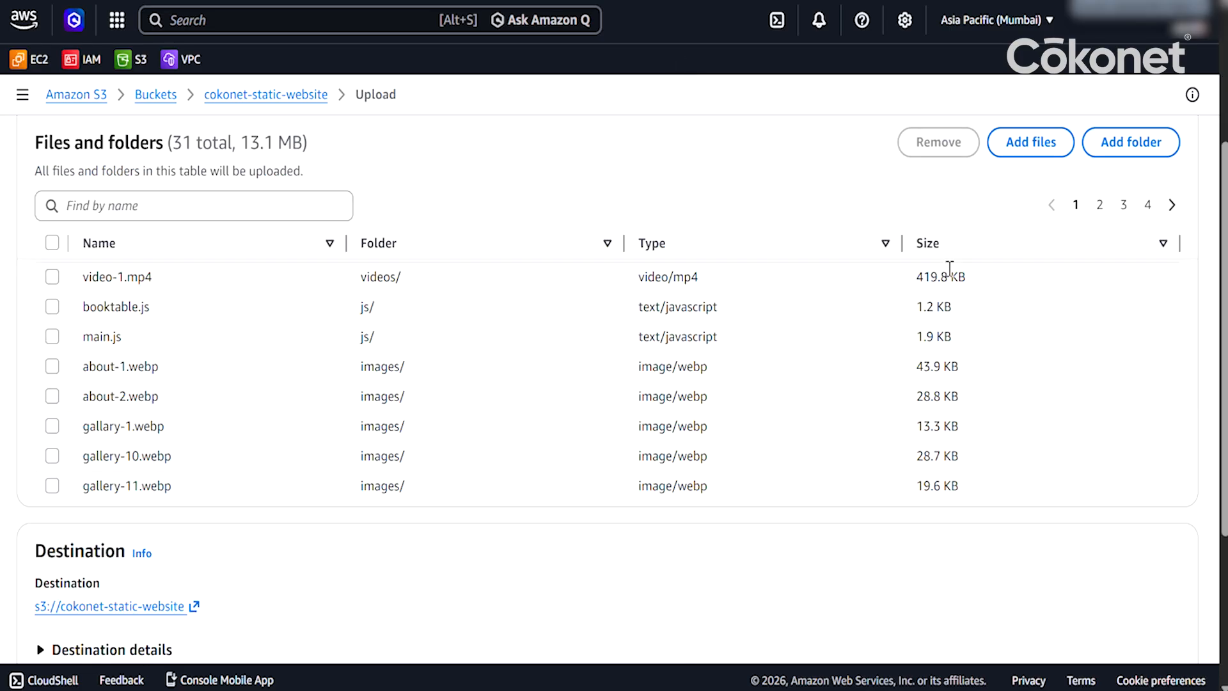
Step: Check the list of files and folders and upload them to the cokonet-static-website bucket
scroll(945, 266, "up", 2)
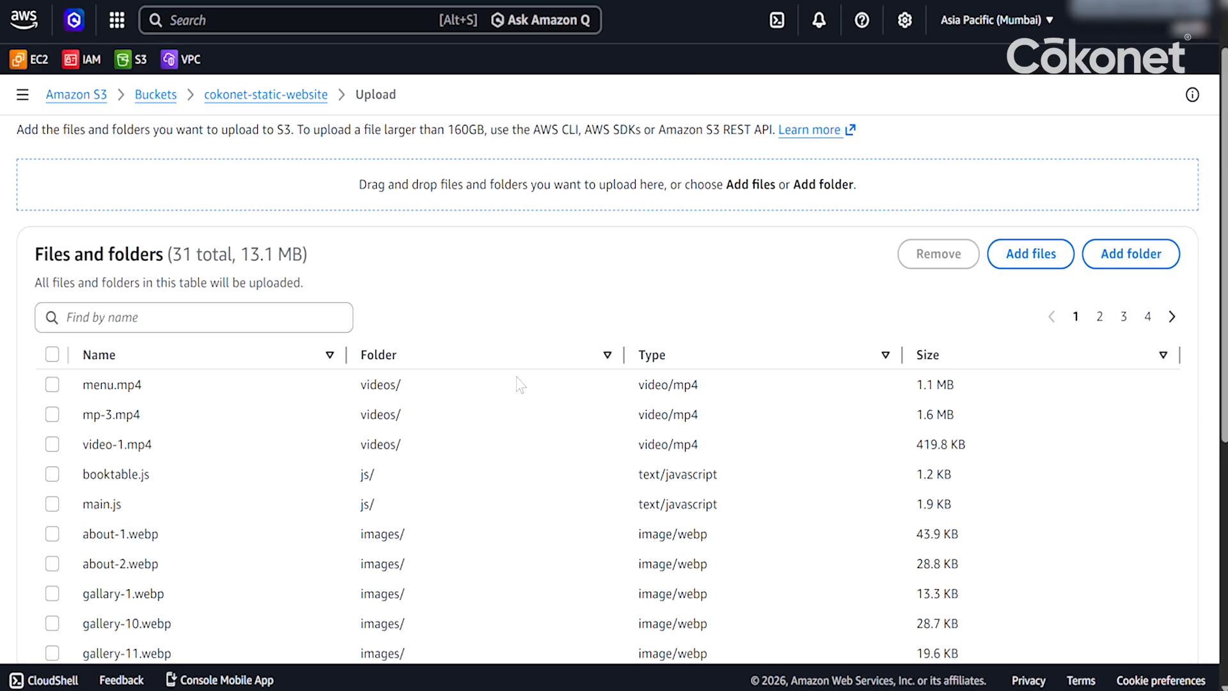
scroll(520, 385, "down", 3)
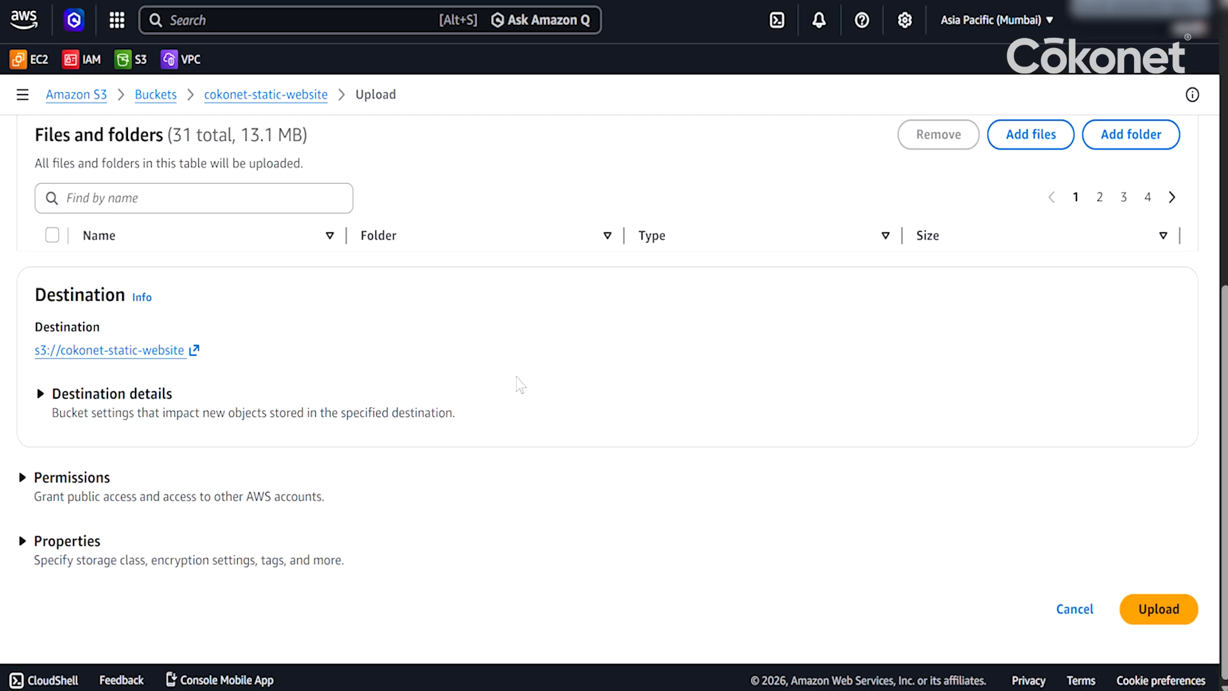
left_click(1165, 611)
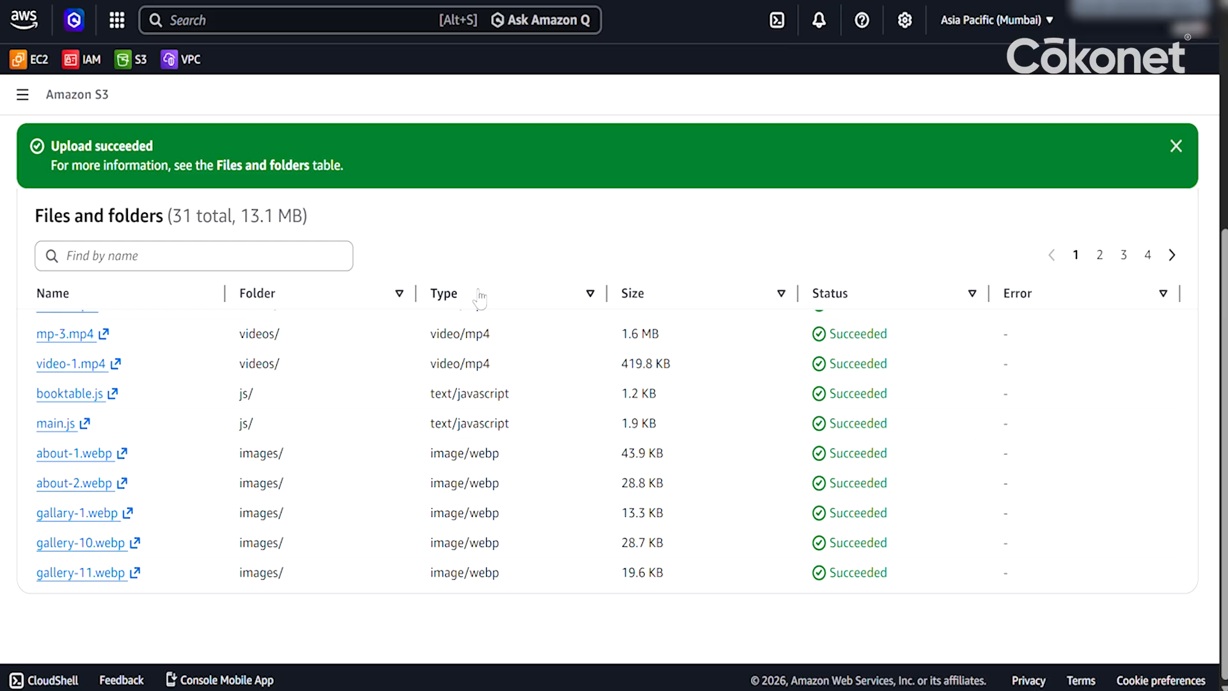
Step: Review the upload summary and per-file statuses, and close the upload status page
scroll(481, 297, "up", 1)
scroll(481, 298, "up", 5)
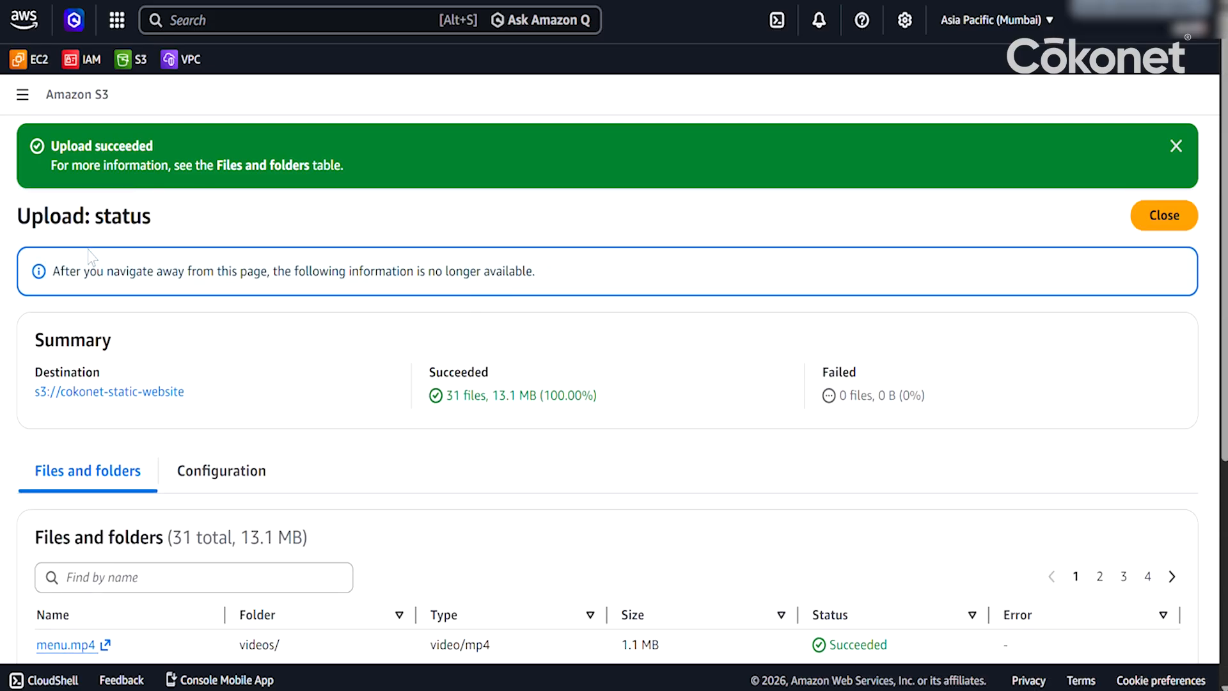
scroll(339, 295, "down", 1)
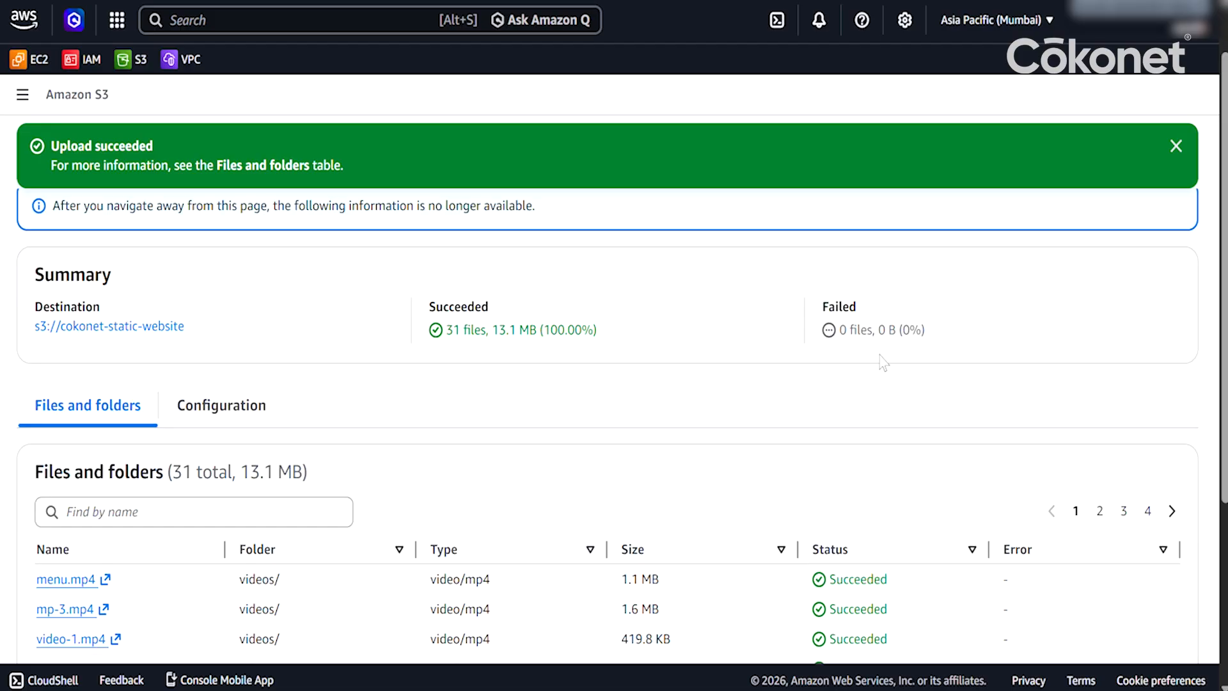
scroll(883, 363, "up", 1)
scroll(883, 363, "up", 2)
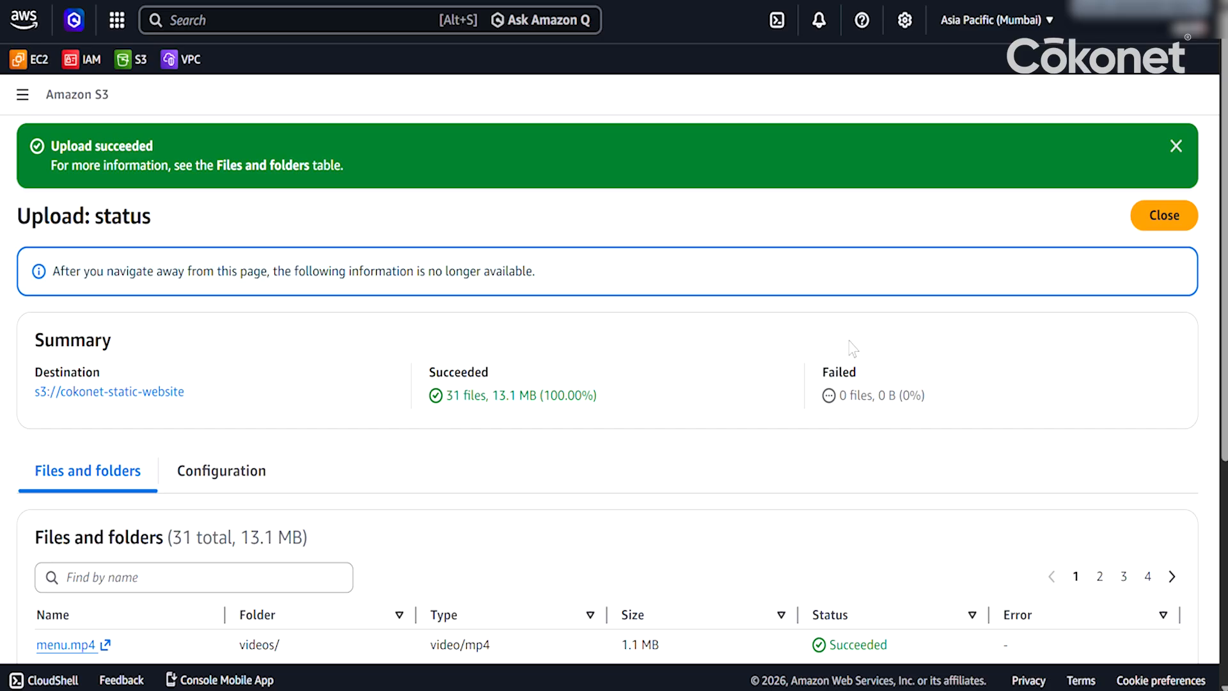
left_click(1155, 212)
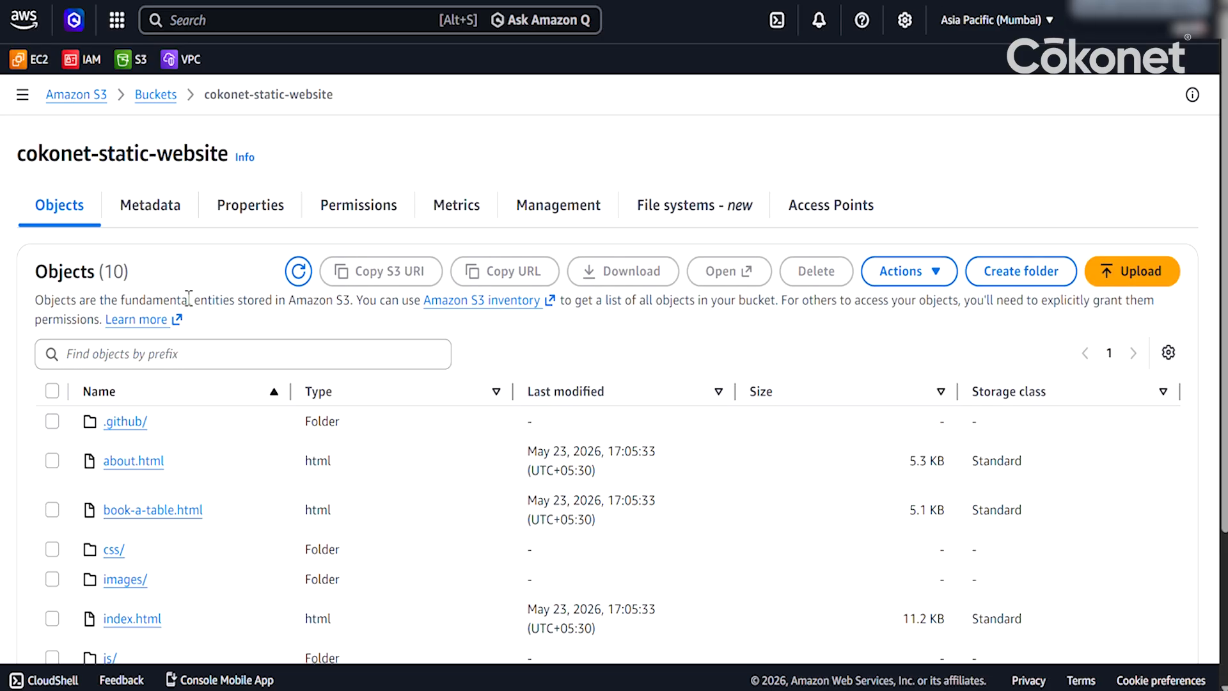
Step: Look over the uploaded objects in cokonet-static-website and show the bucket's permissions with its public access settings
scroll(187, 333, "down", 3)
scroll(184, 376, "up", 2)
left_click(369, 225)
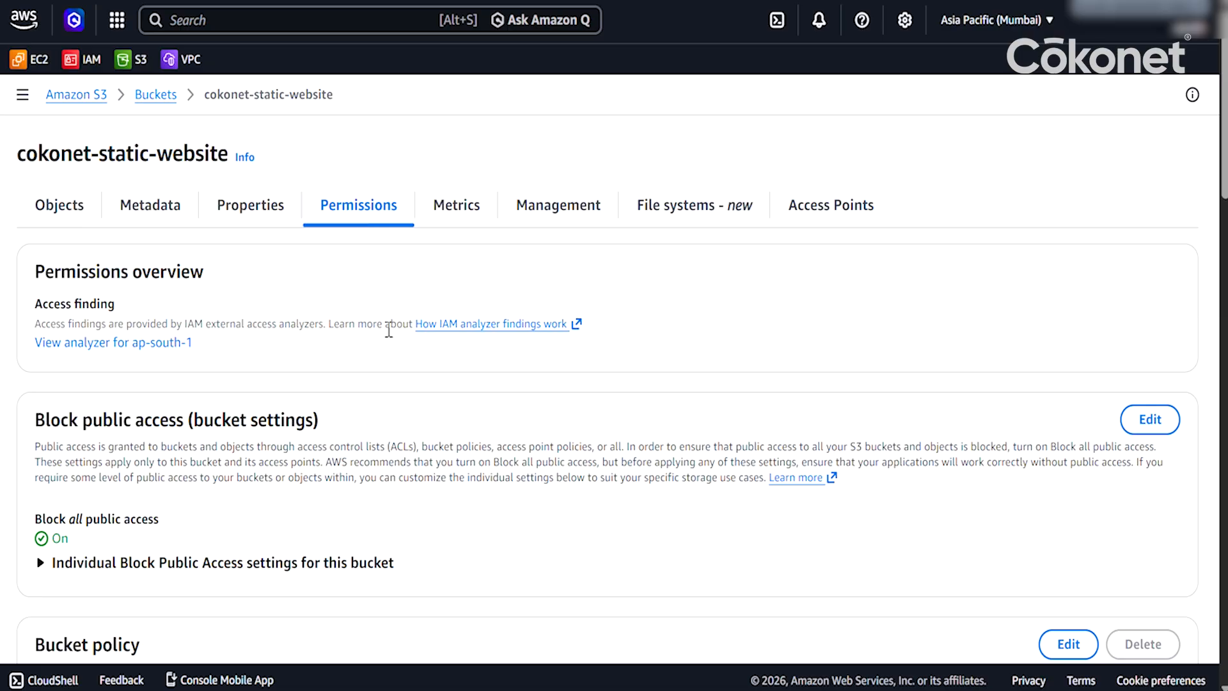
scroll(388, 331, "down", 2)
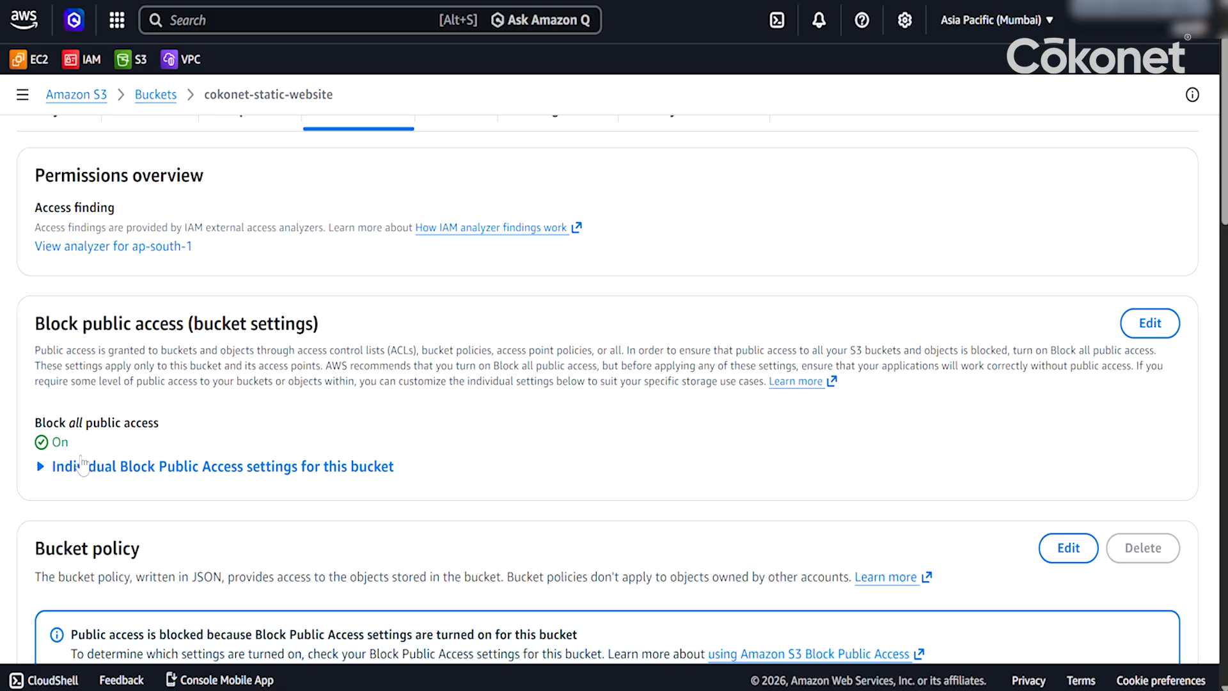
scroll(563, 383, "up", 2)
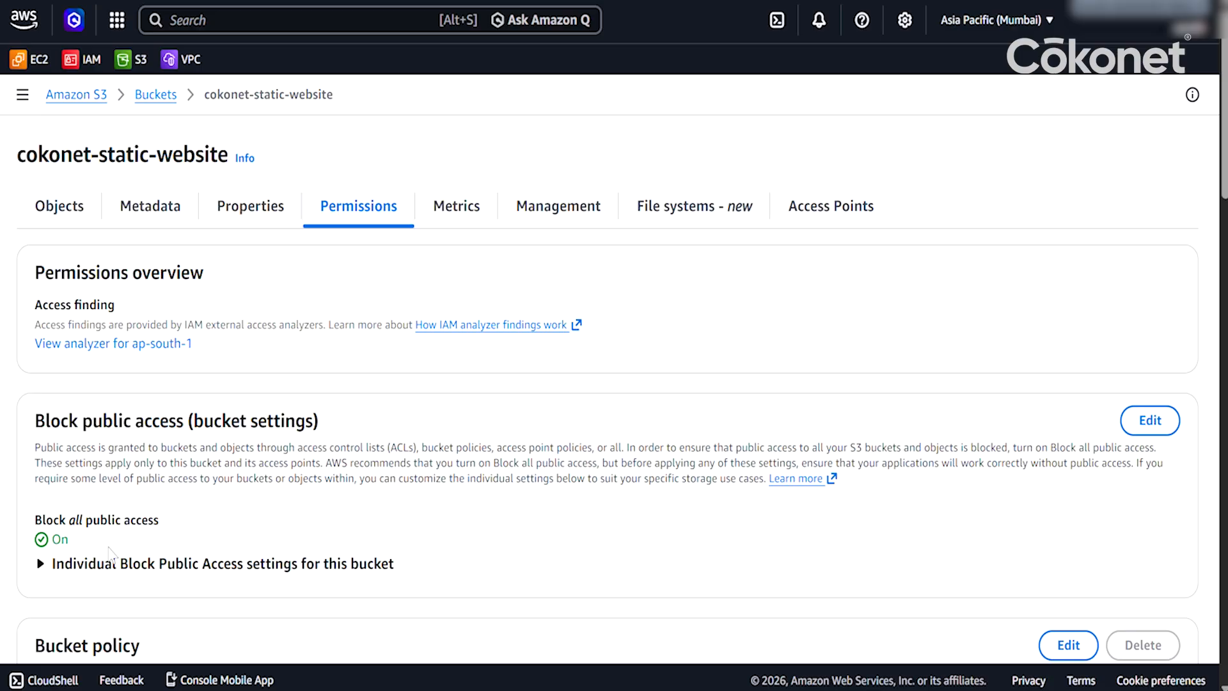
Step: Turn off Block all public access for the bucket, save the change and approve it by entering "confirm"
left_click(1161, 422)
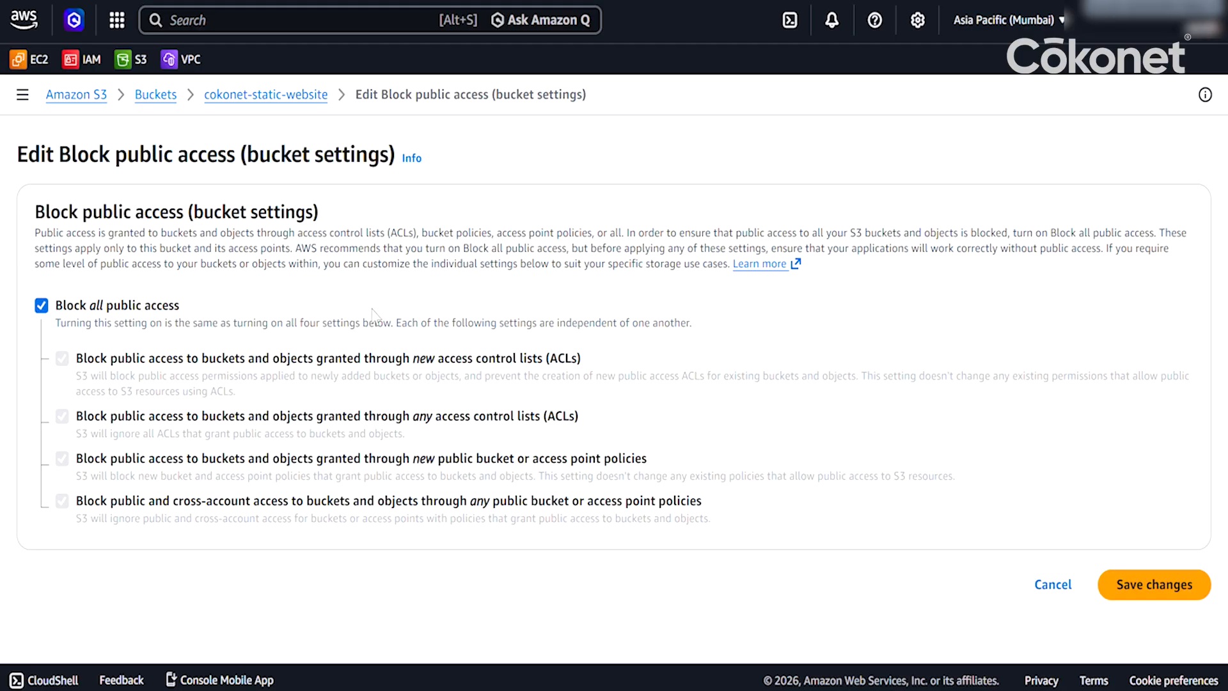
left_click(41, 306)
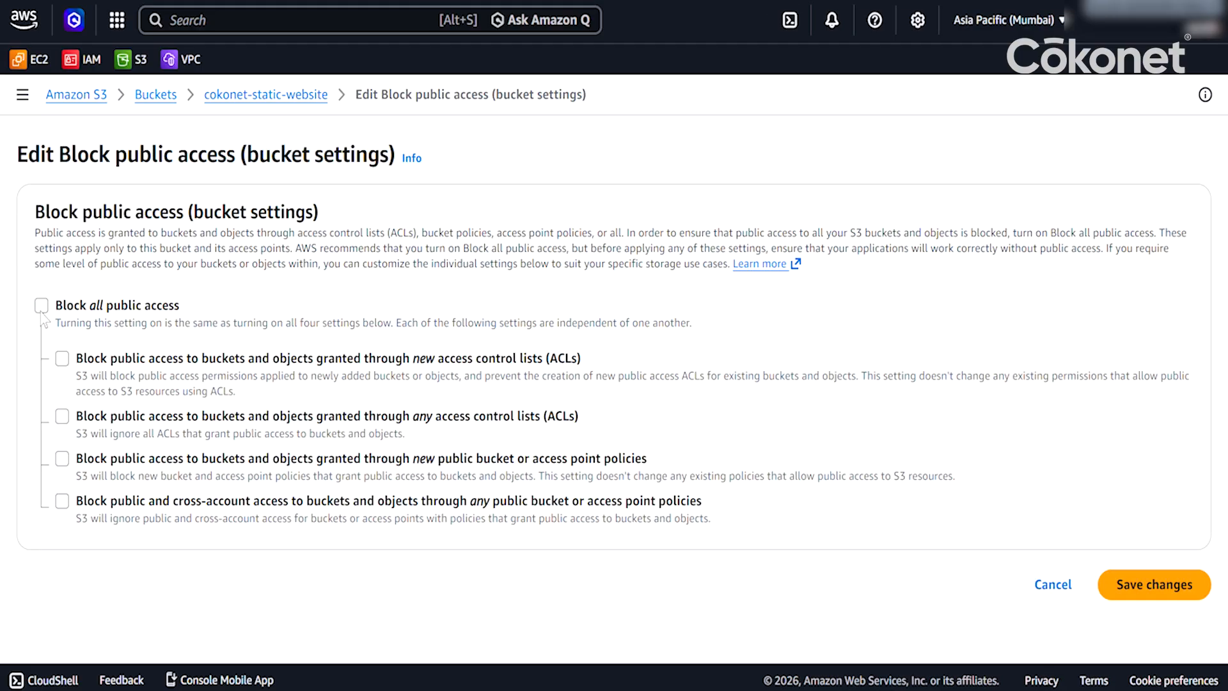
left_click(1163, 590)
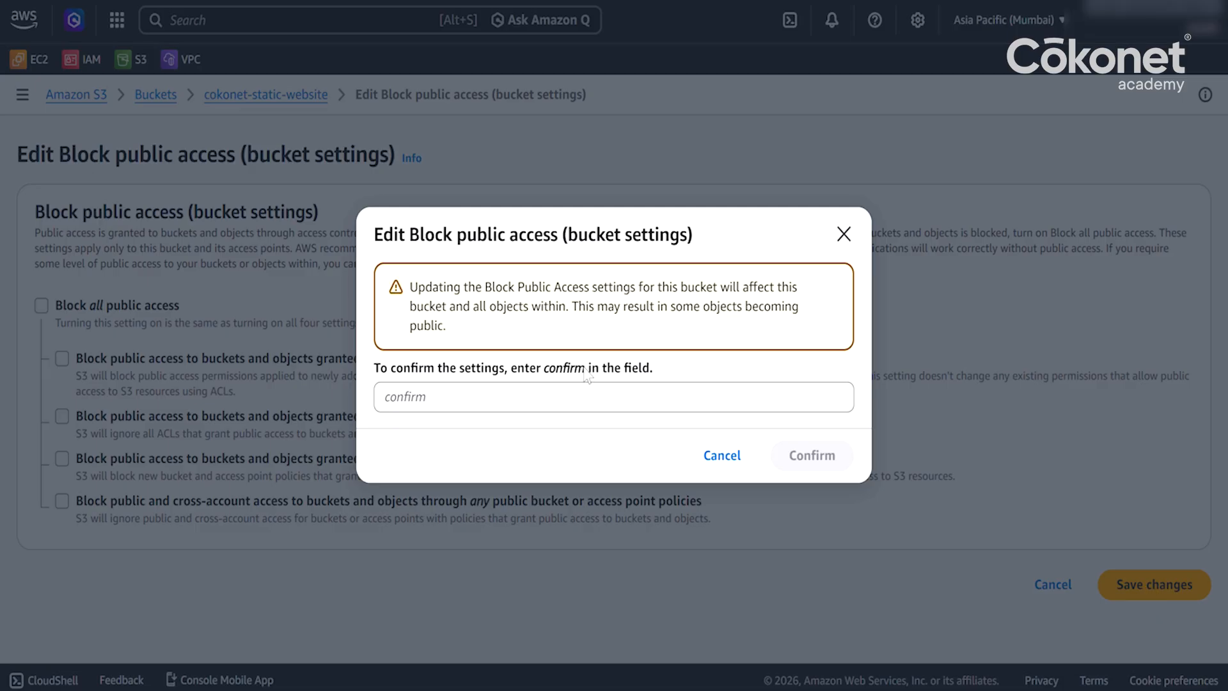
left_click(481, 401)
type("confirm")
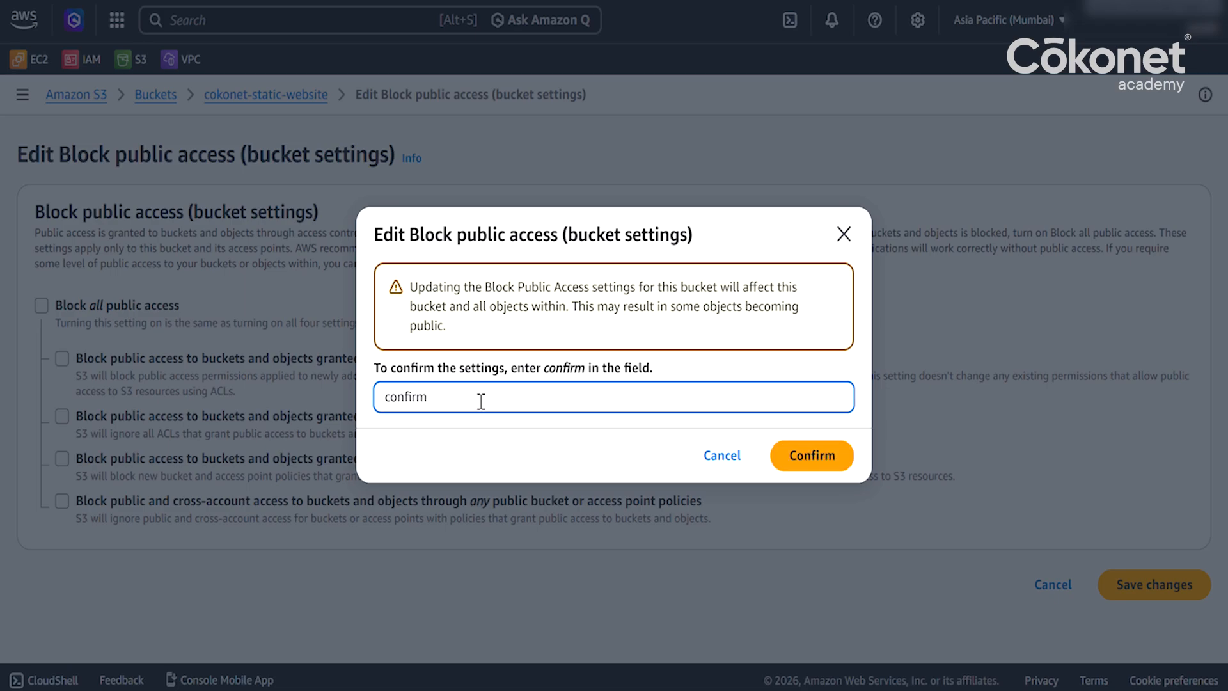
left_click(814, 456)
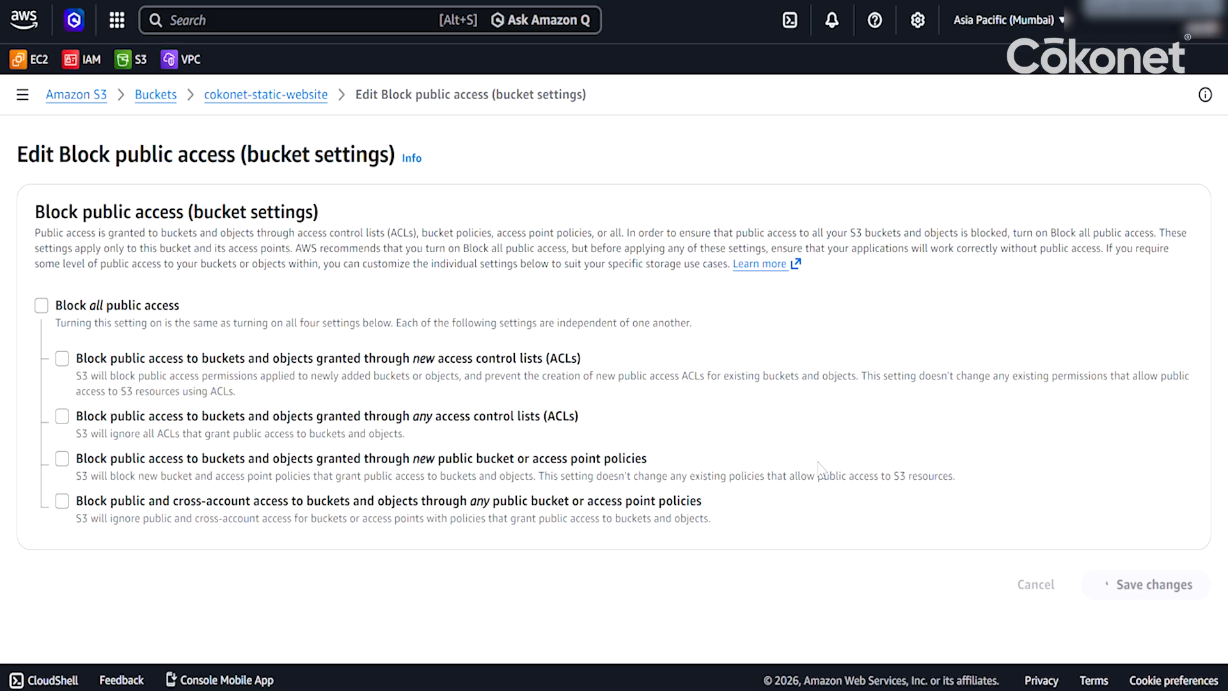
Step: Check the bucket's Block all public access status and open its bucket policy for editing
scroll(126, 532, "down", 1)
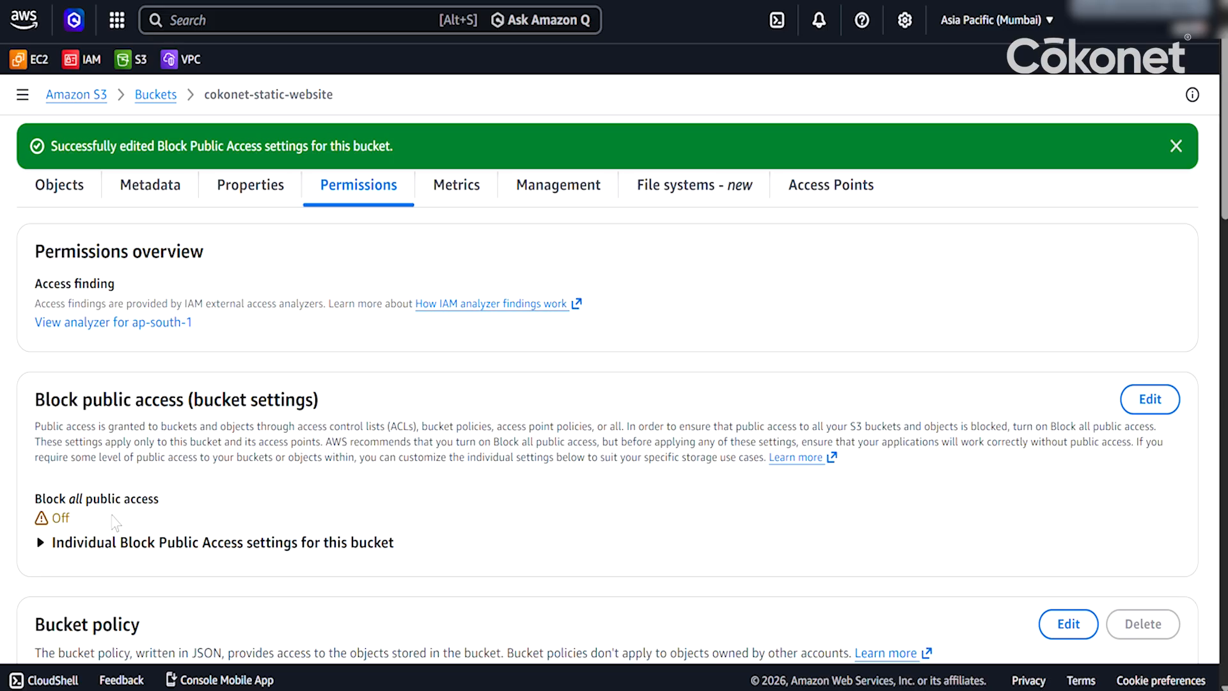
scroll(115, 522, "down", 3)
scroll(115, 522, "up", 4)
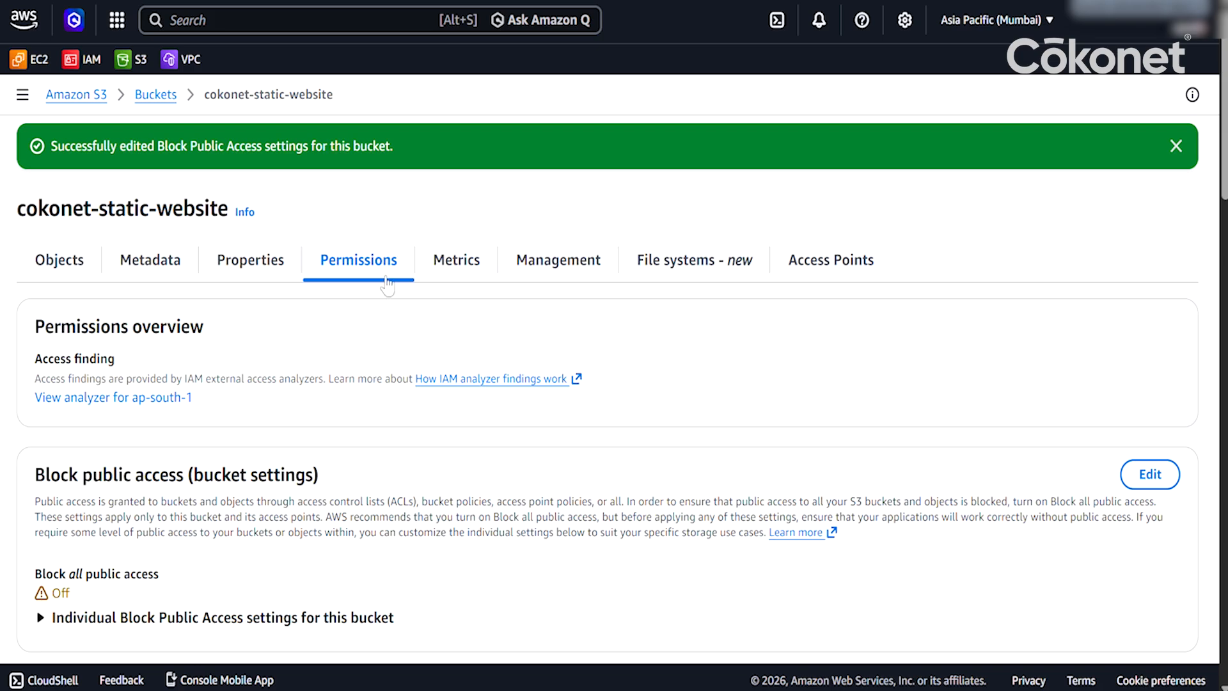
scroll(281, 476, "down", 3)
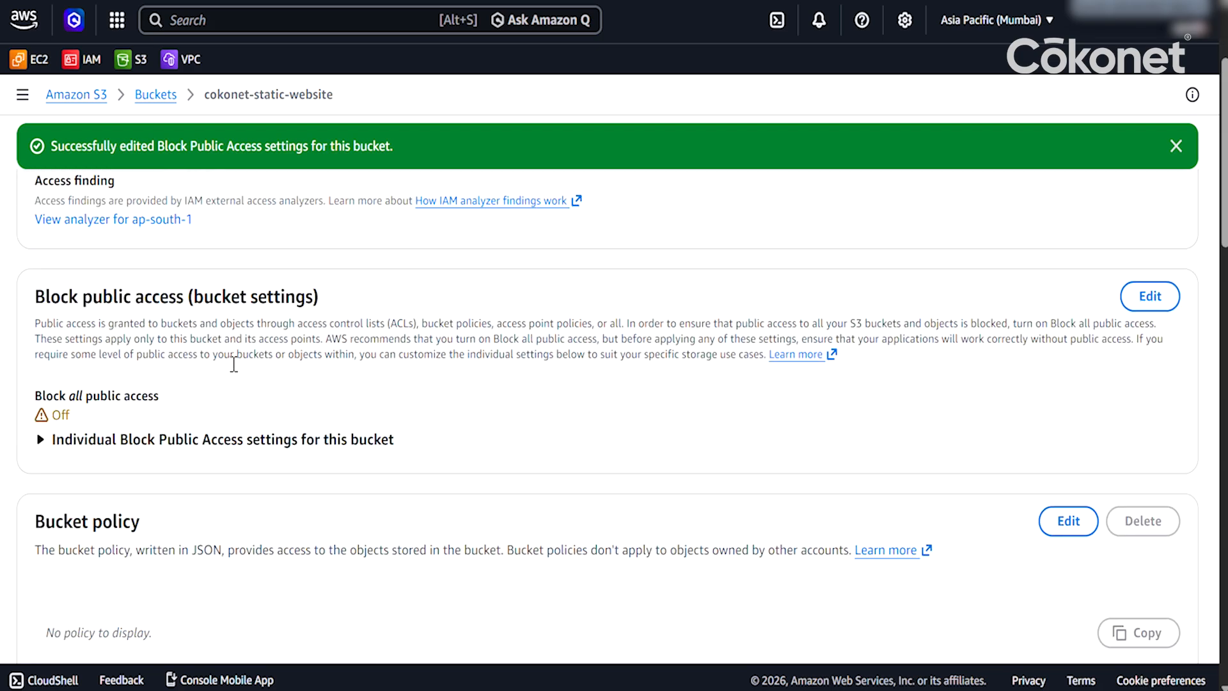
scroll(235, 363, "down", 3)
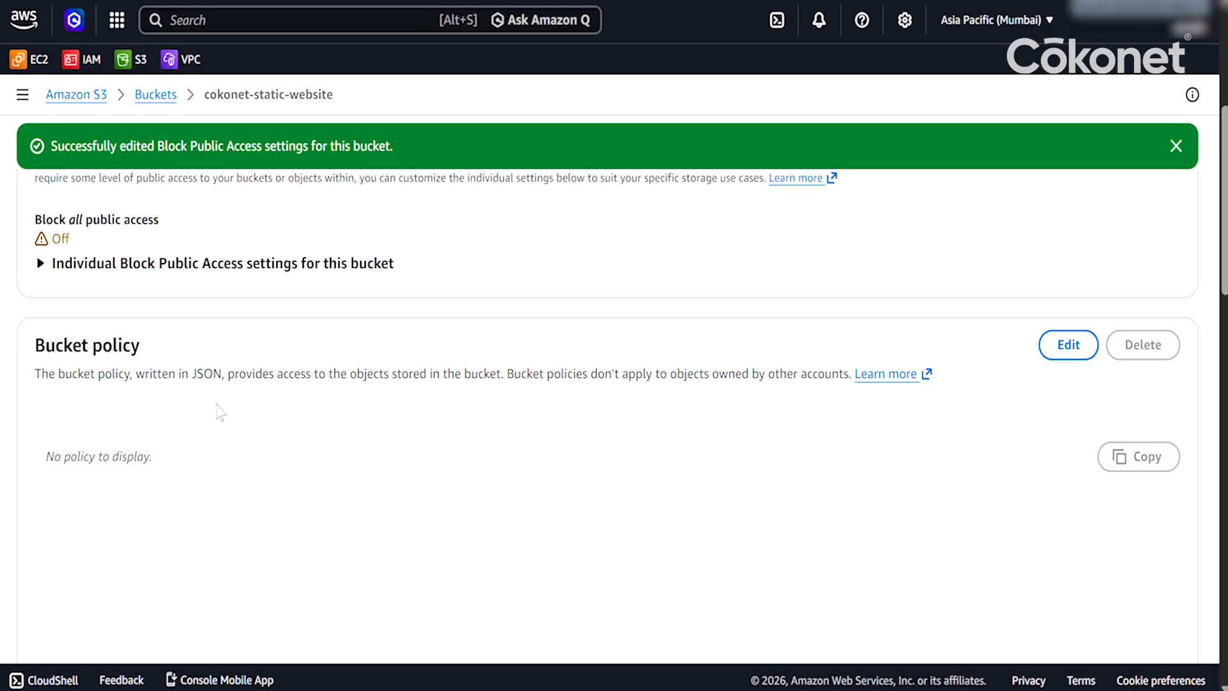
scroll(221, 412, "down", 1)
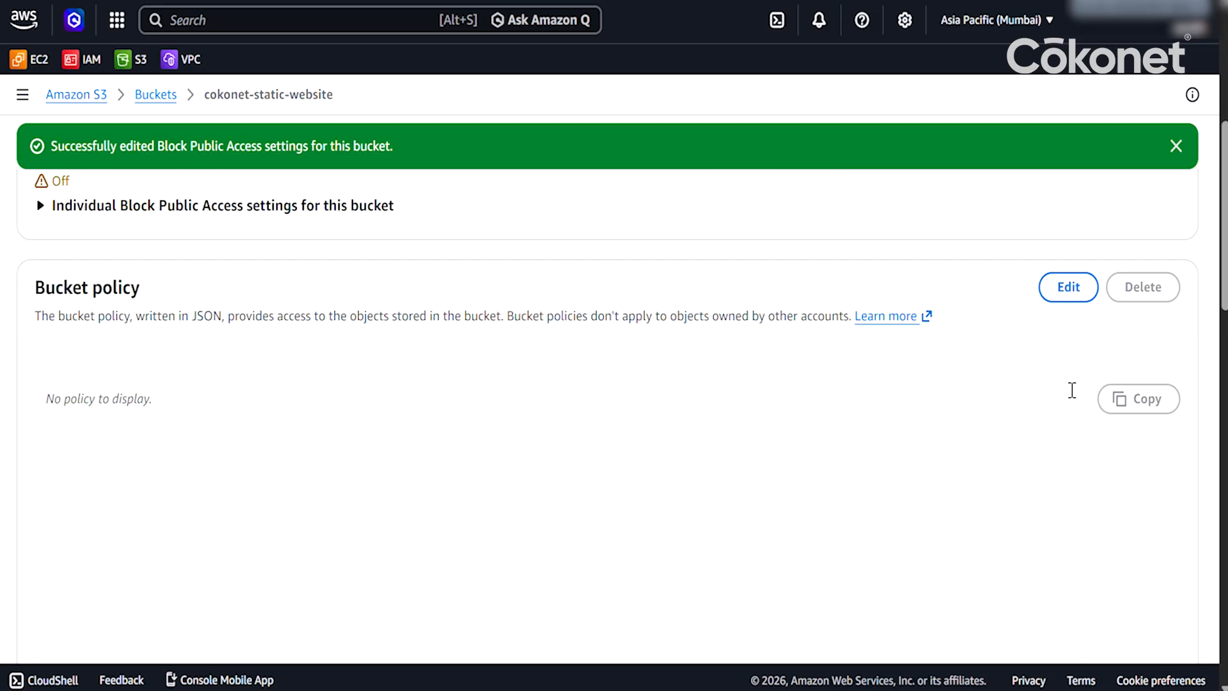
left_click(1069, 289)
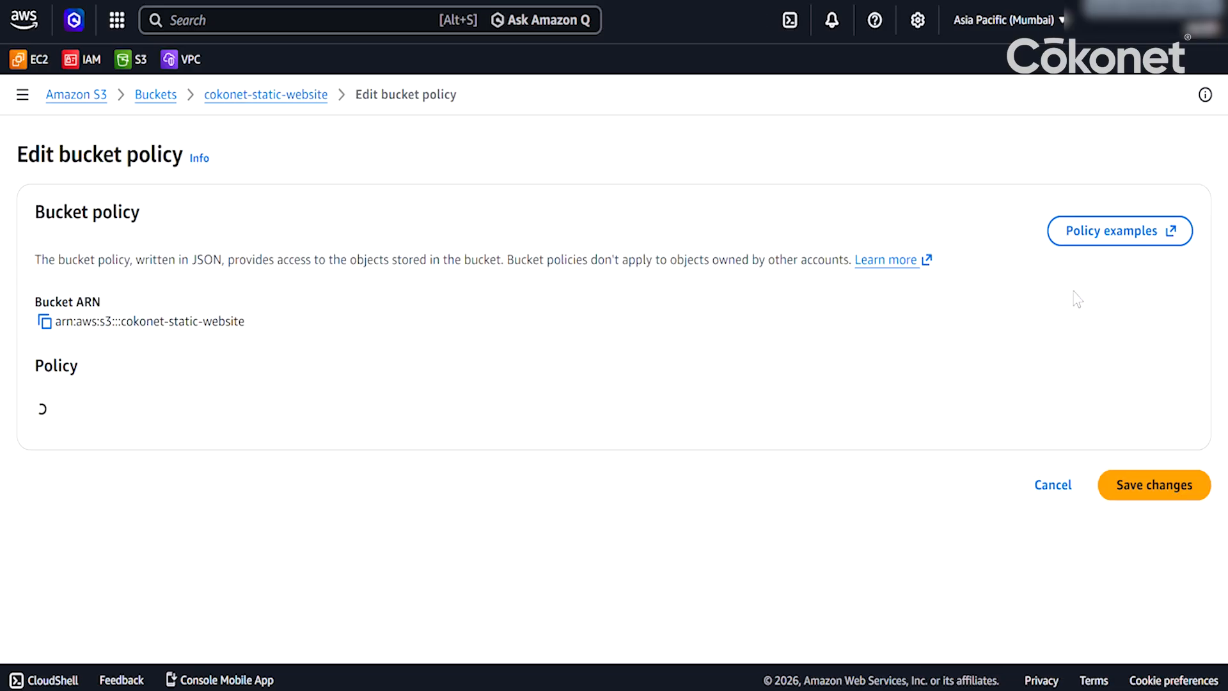
scroll(547, 299, "down", 1)
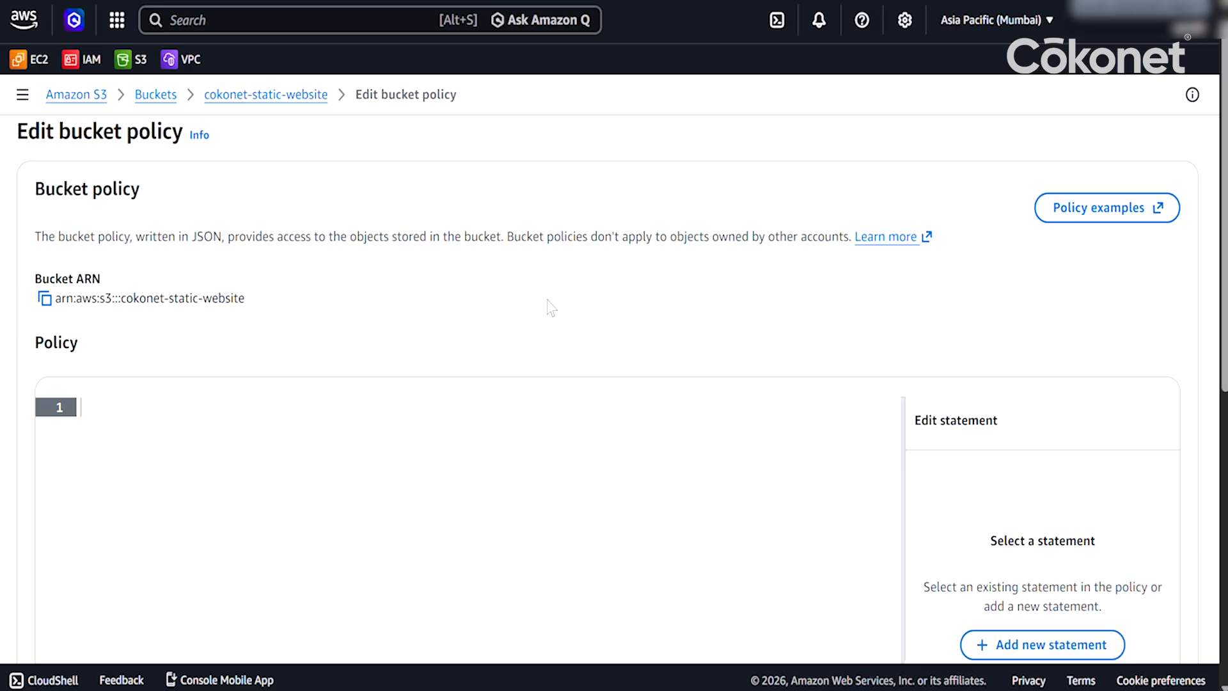
scroll(548, 299, "down", 2)
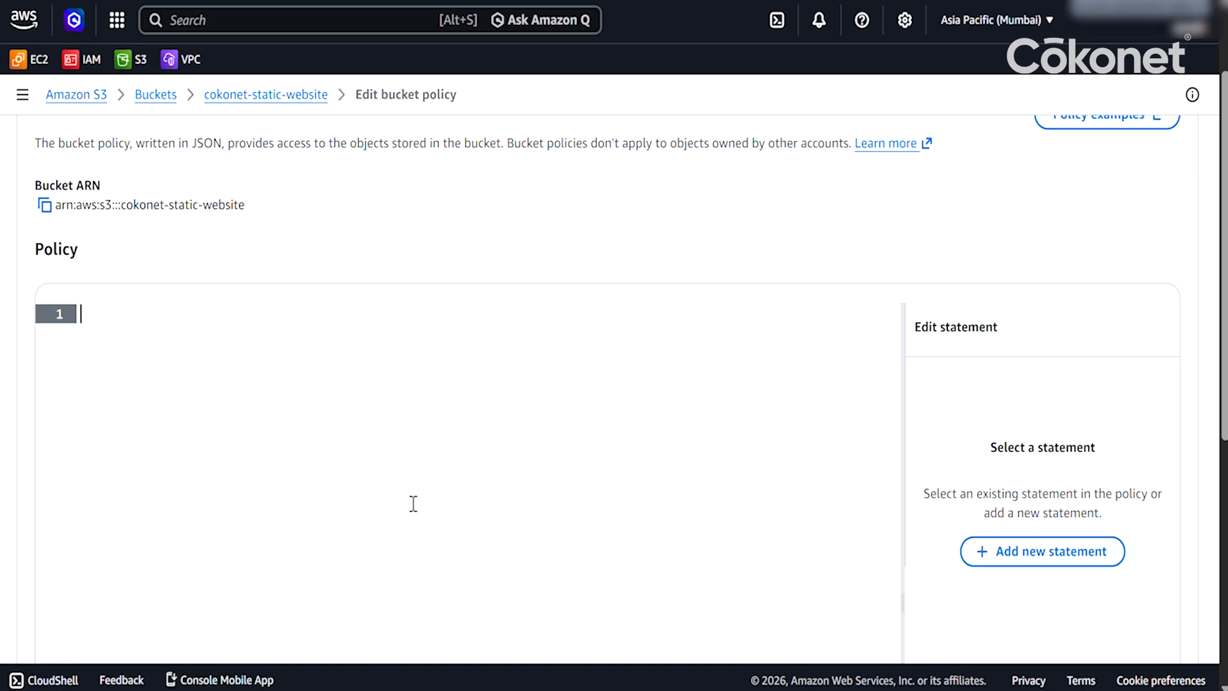
scroll(413, 503, "up", 2)
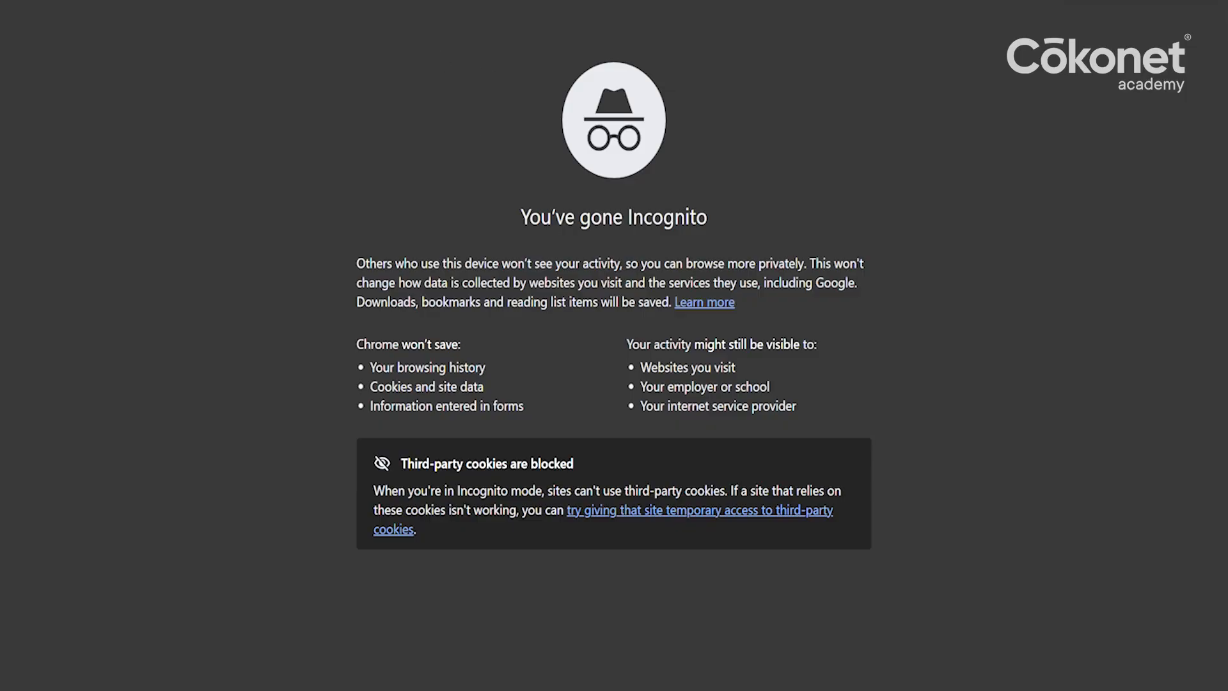
Step: Search Google for "aws policy generator" in an incognito window and open the AWS Policy Generator at awspolicygen.s3.amazonaws.com
type("aws")
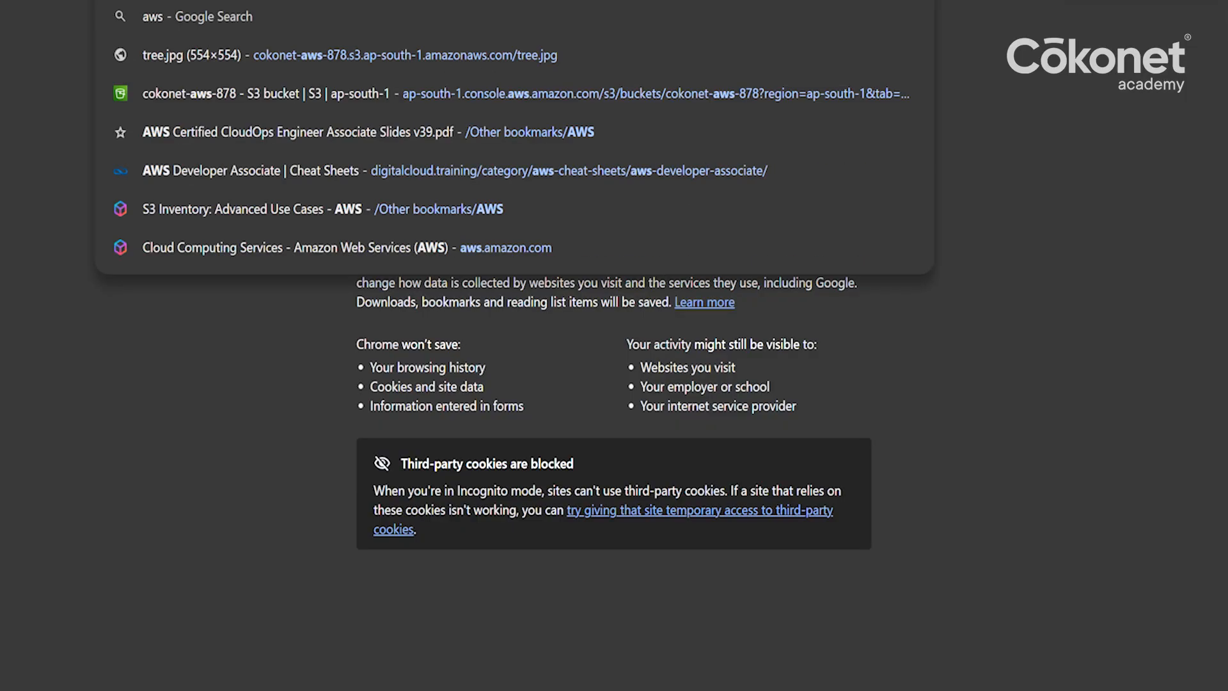
type(" policy")
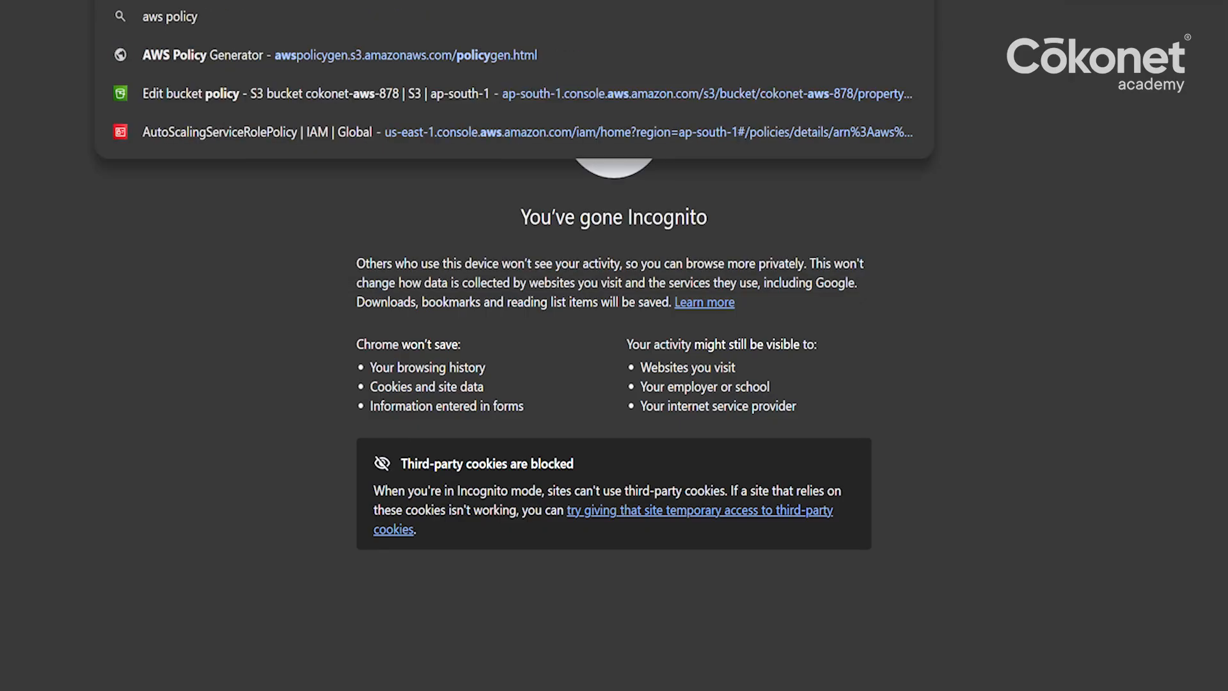
type(" generato")
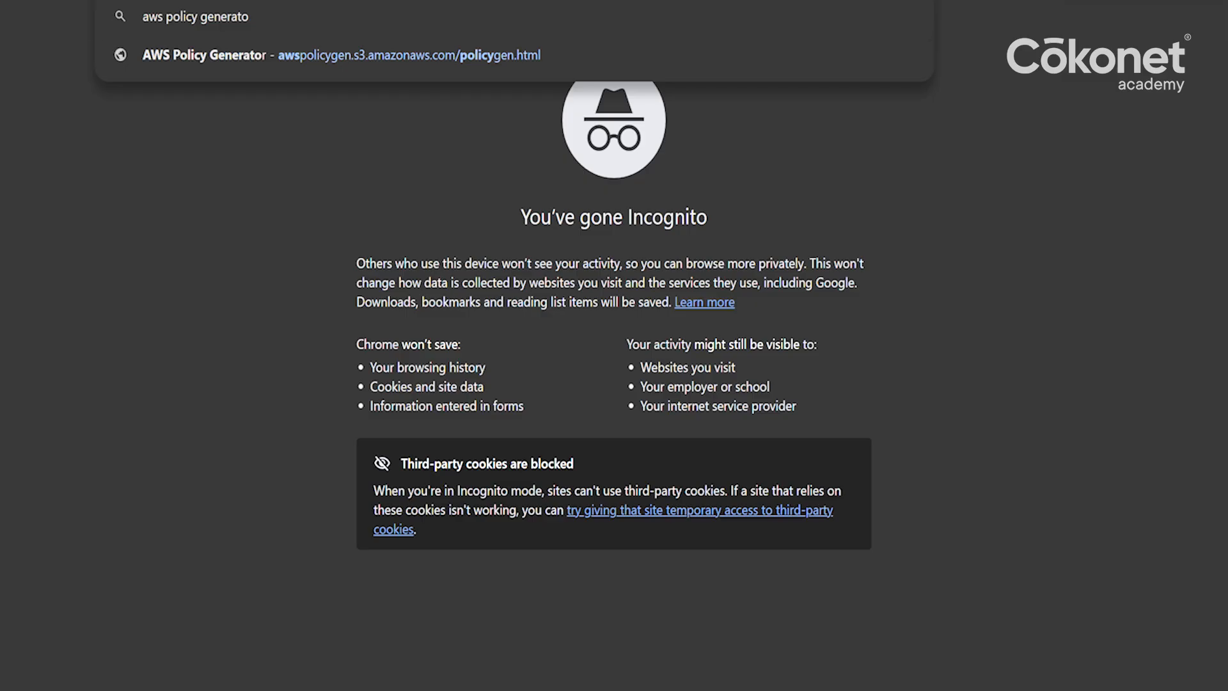
type("r")
key("Return")
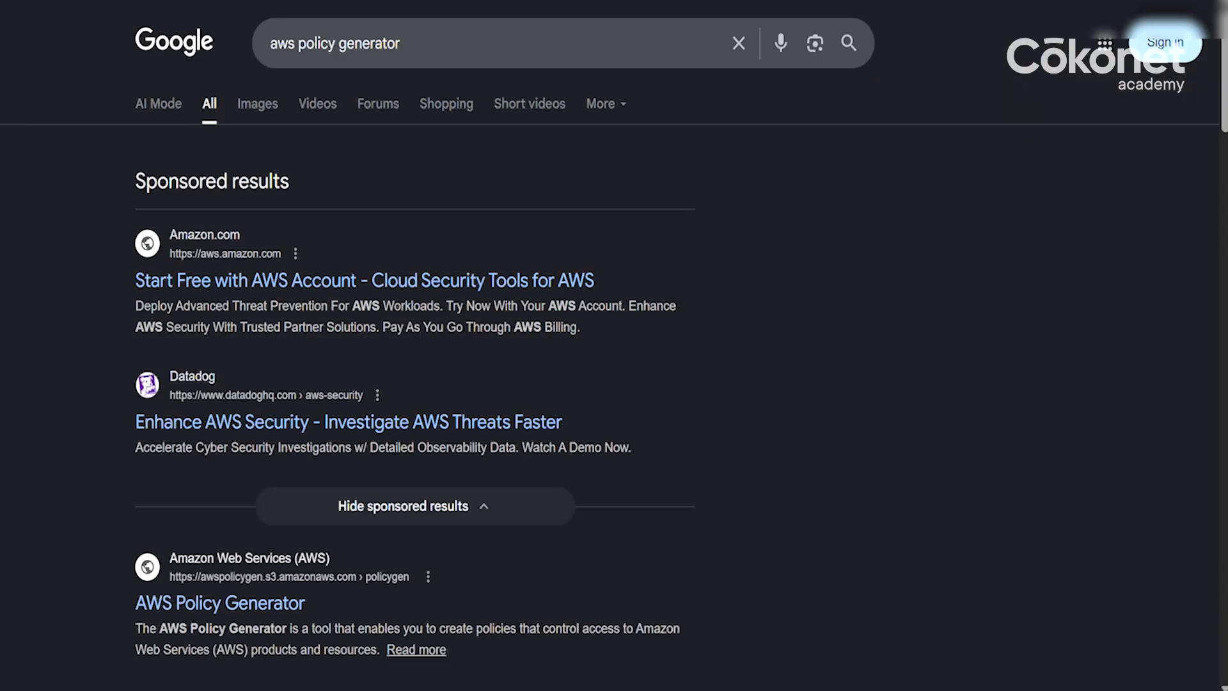
scroll(219, 540, "down", 5)
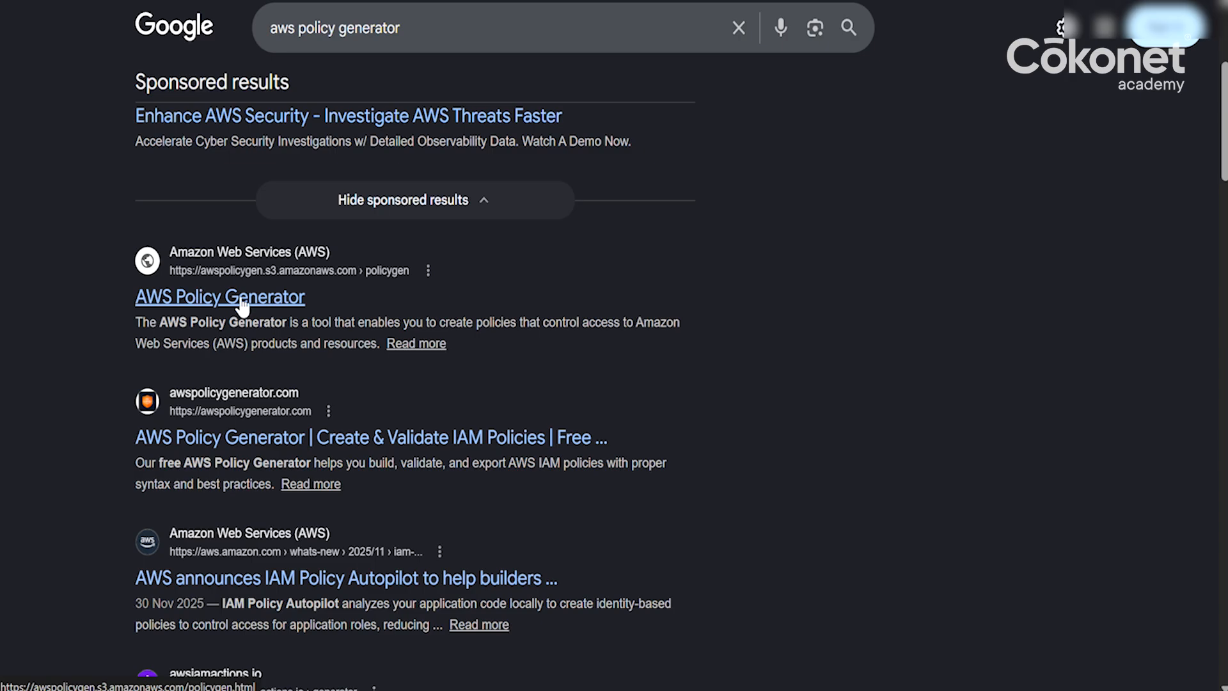
left_click(221, 299)
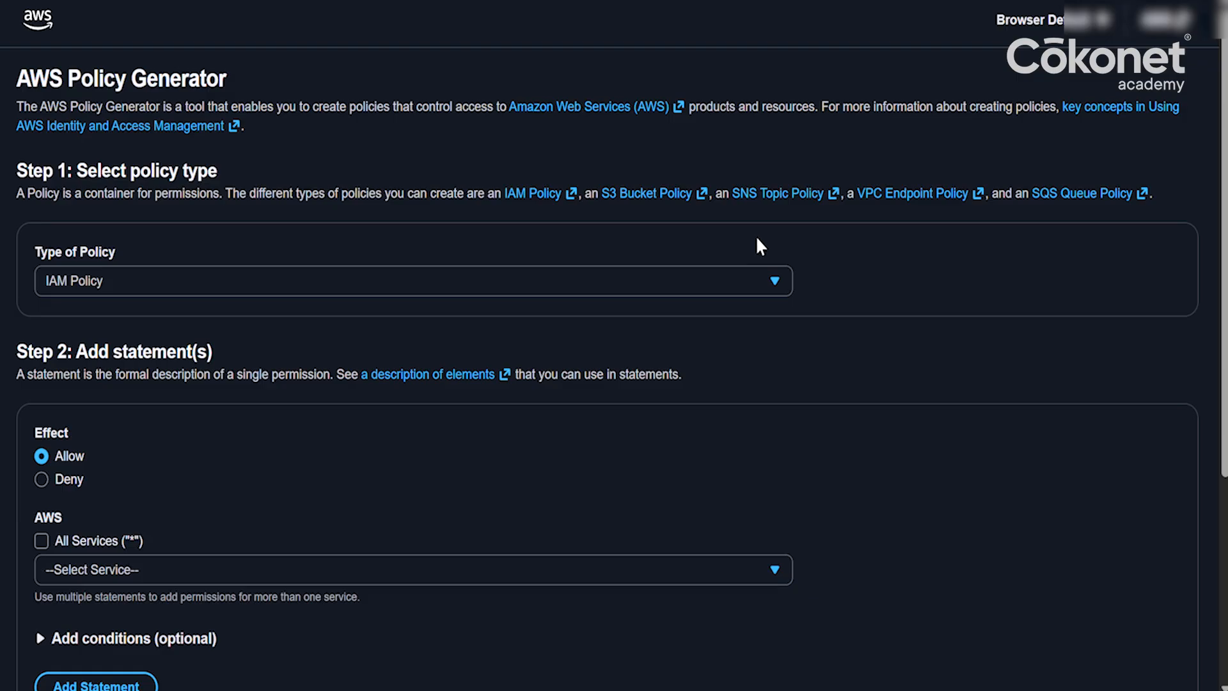
Step: Switch the policy generator to Light Mode and set the type of policy to S3 Bucket Policy
left_click(1042, 19)
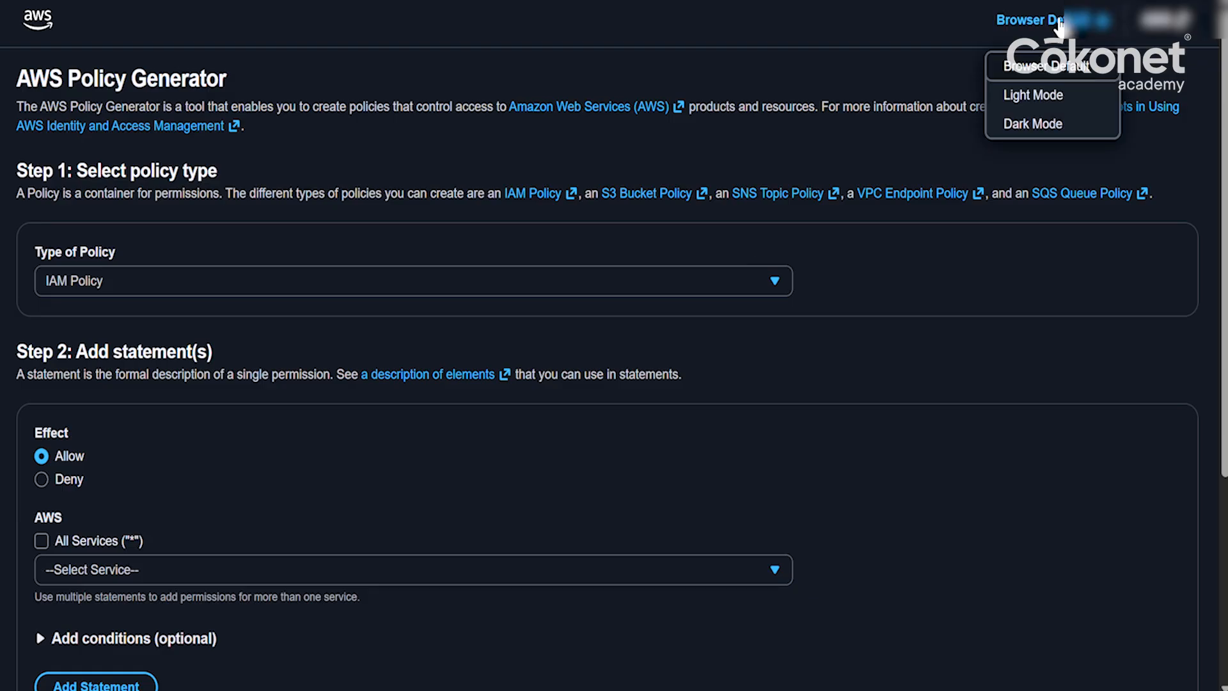
left_click(1024, 96)
left_click(134, 284)
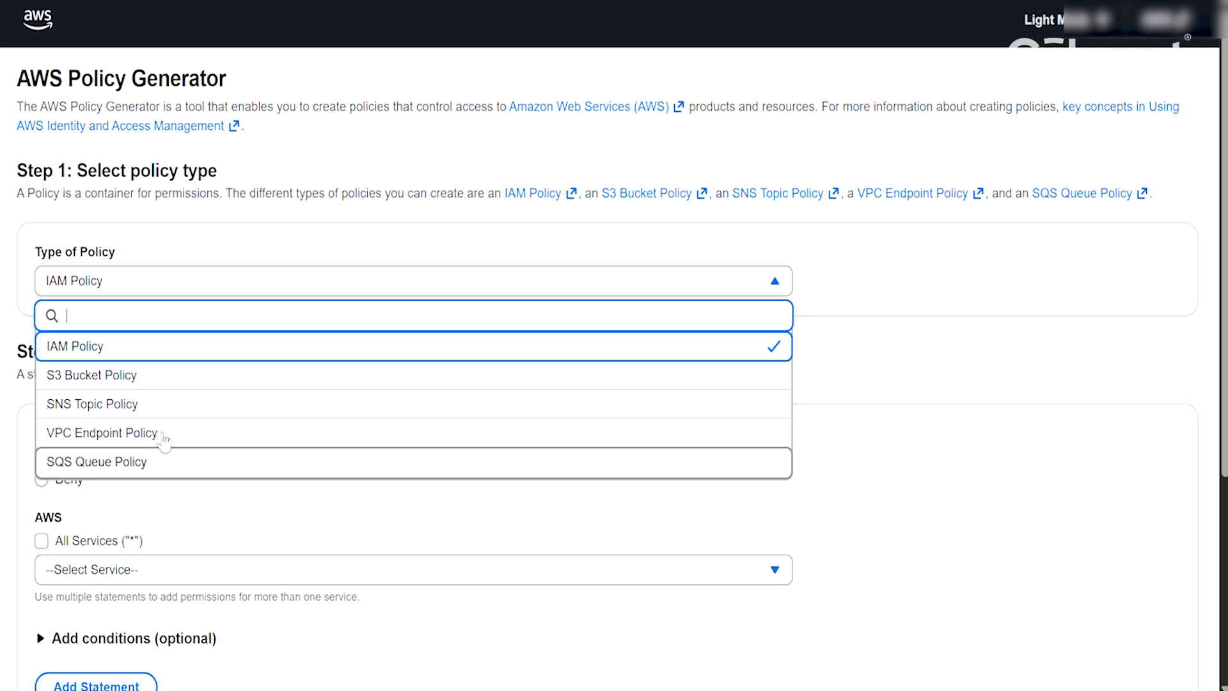
left_click(94, 376)
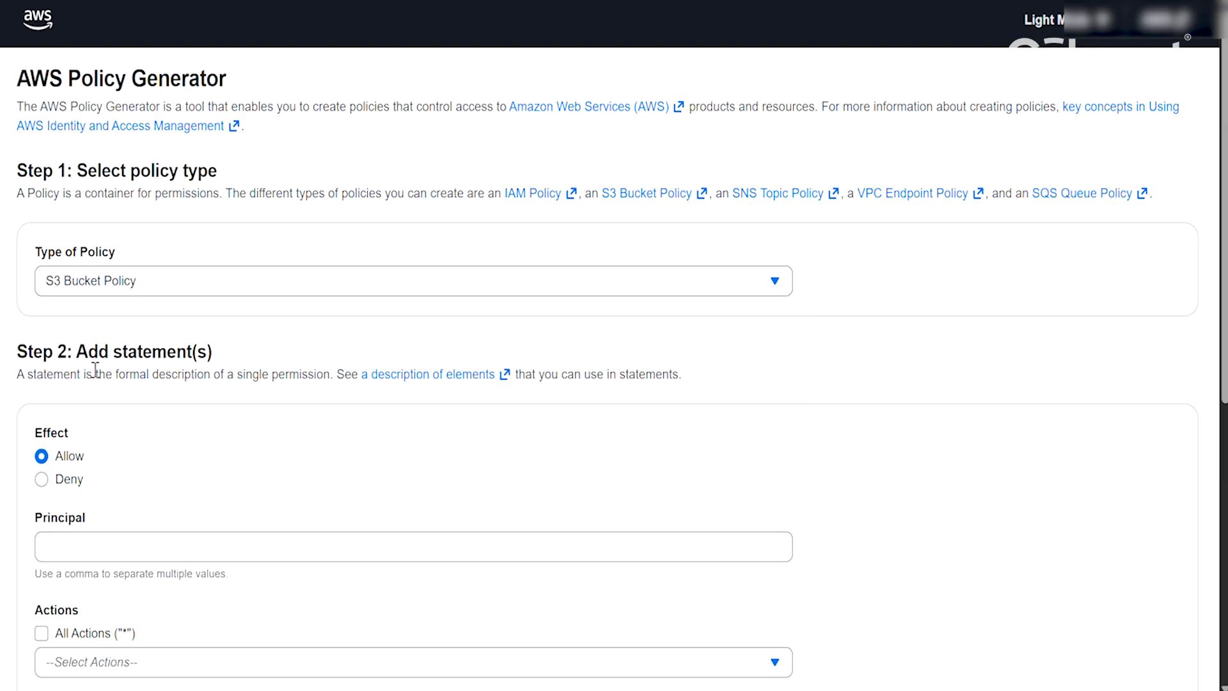
Step: Set the principal of the Allow statement to "*"
scroll(95, 370, "down", 2)
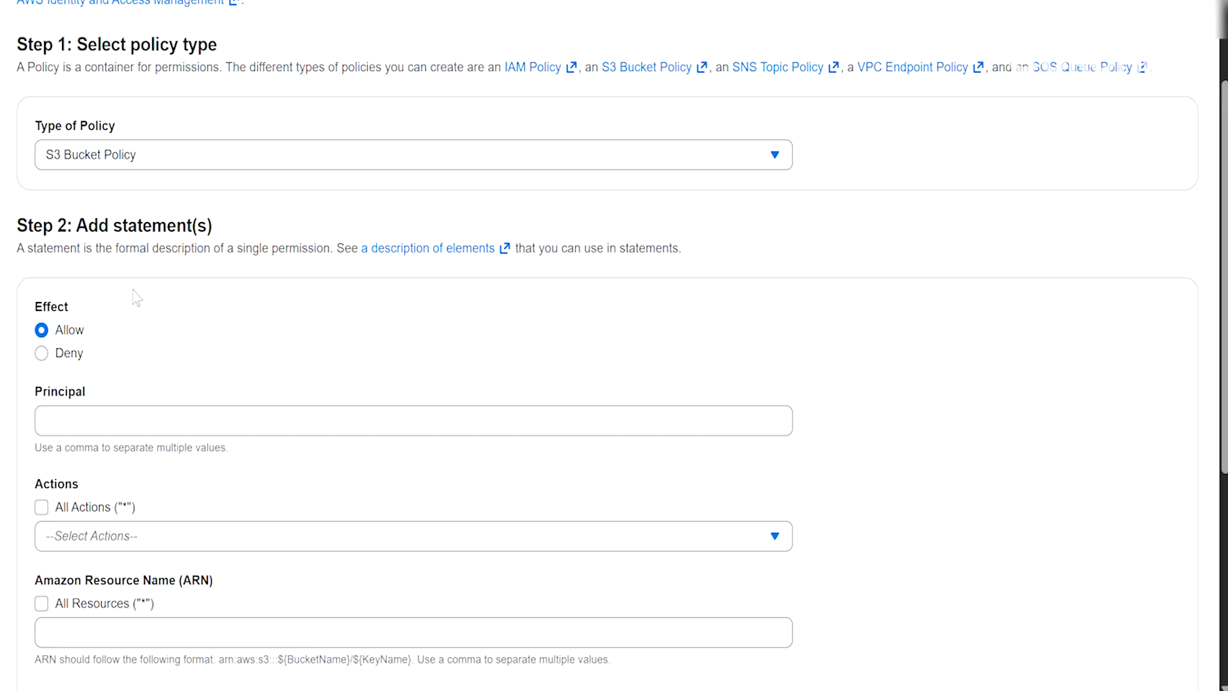
scroll(103, 428, "down", 1)
scroll(103, 428, "down", 1)
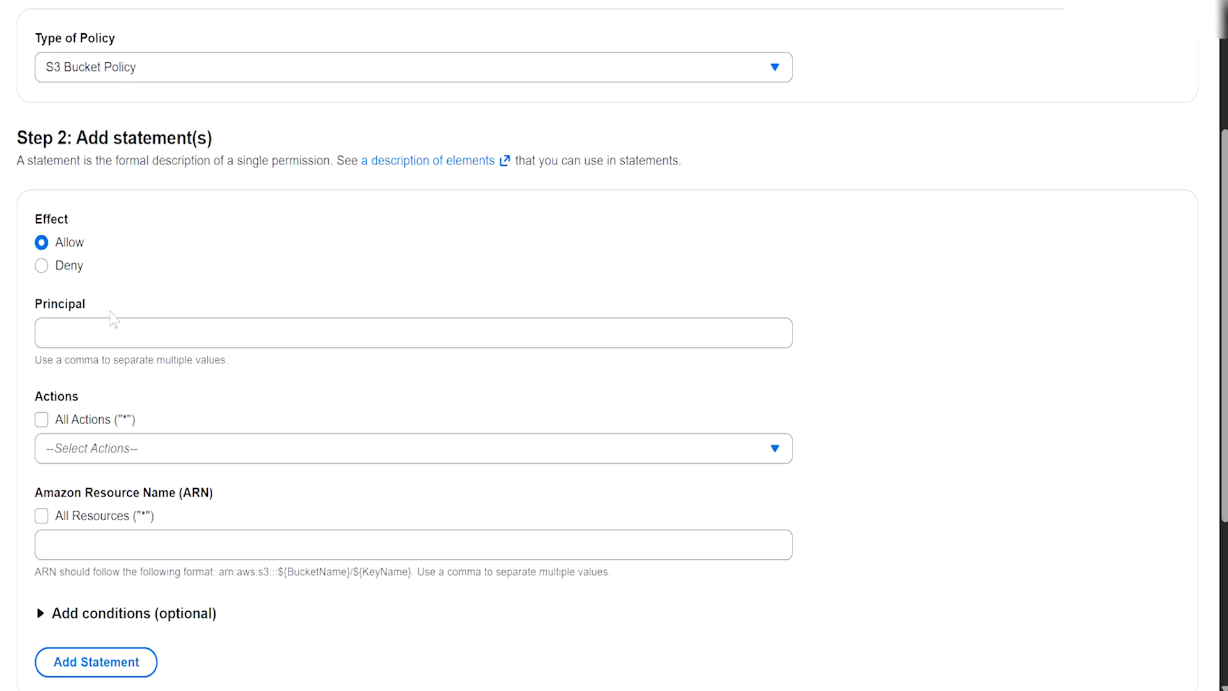
left_click(114, 329)
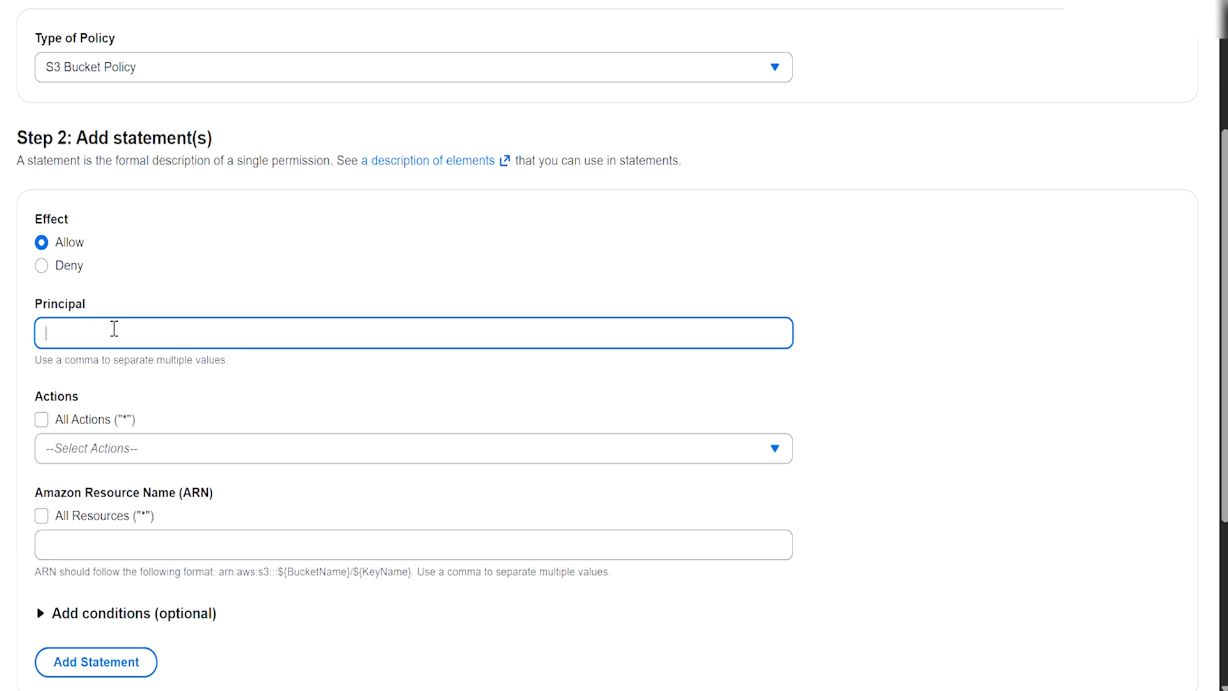
type("*")
left_click(166, 304)
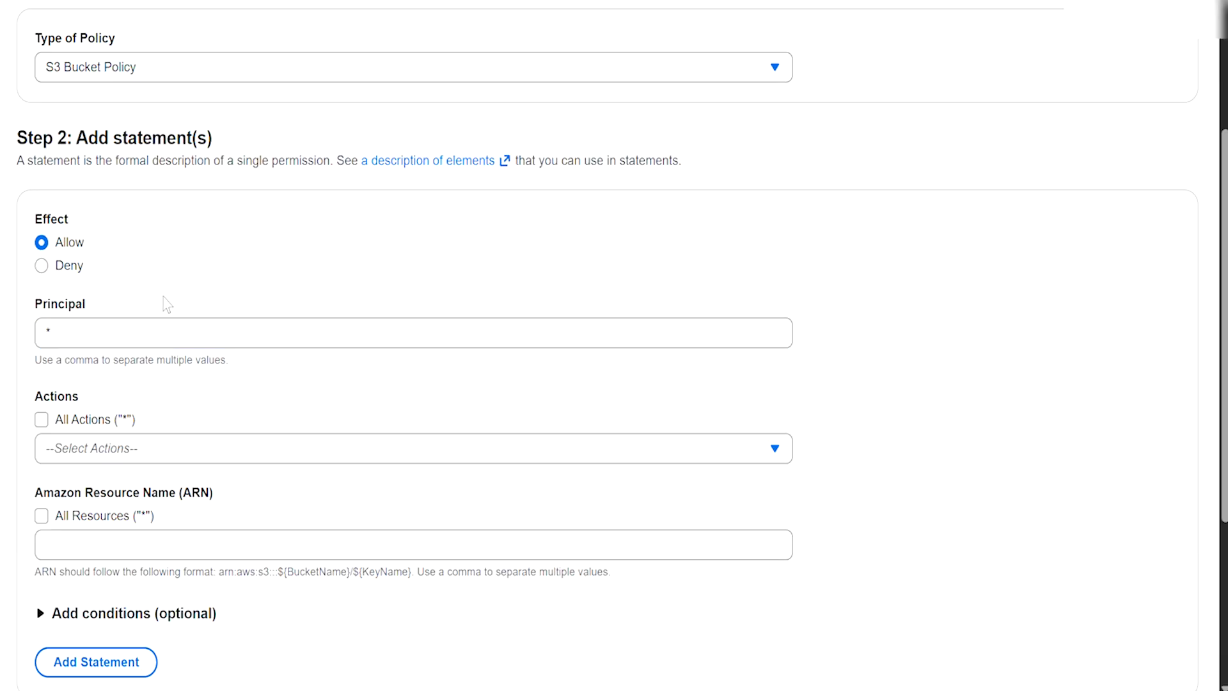
Step: Find "getobject" among the statement's actions and select GetObject
scroll(128, 313, "down", 2)
left_click(103, 318)
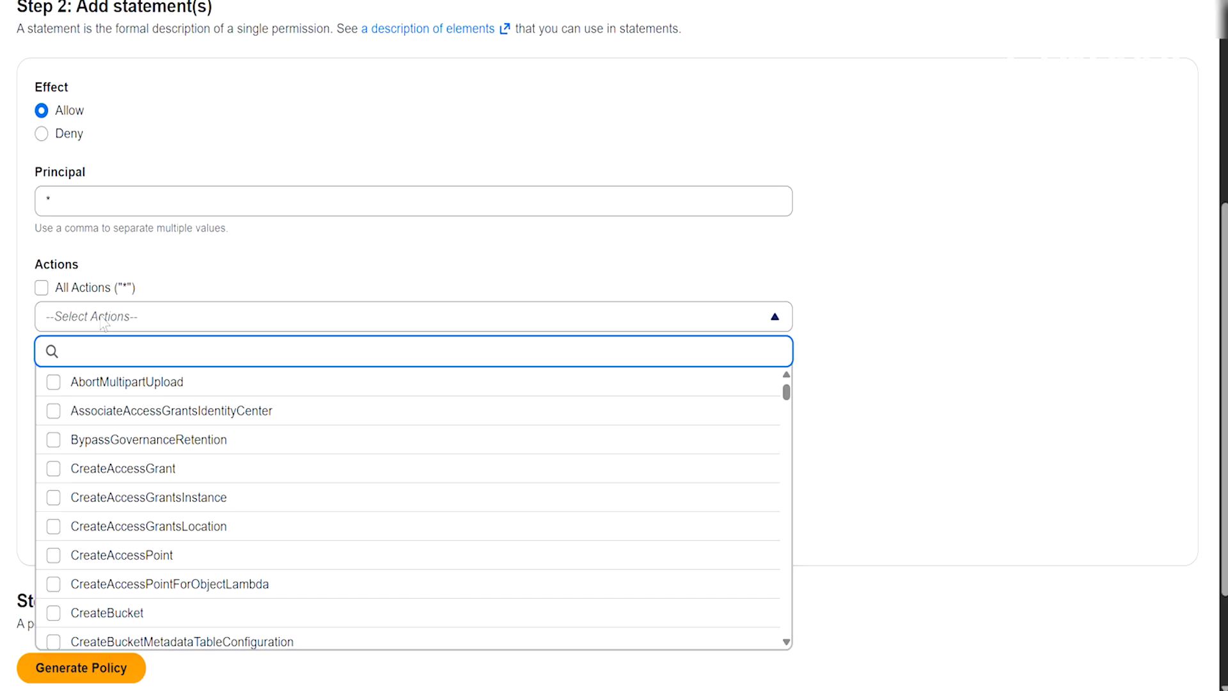
type("get")
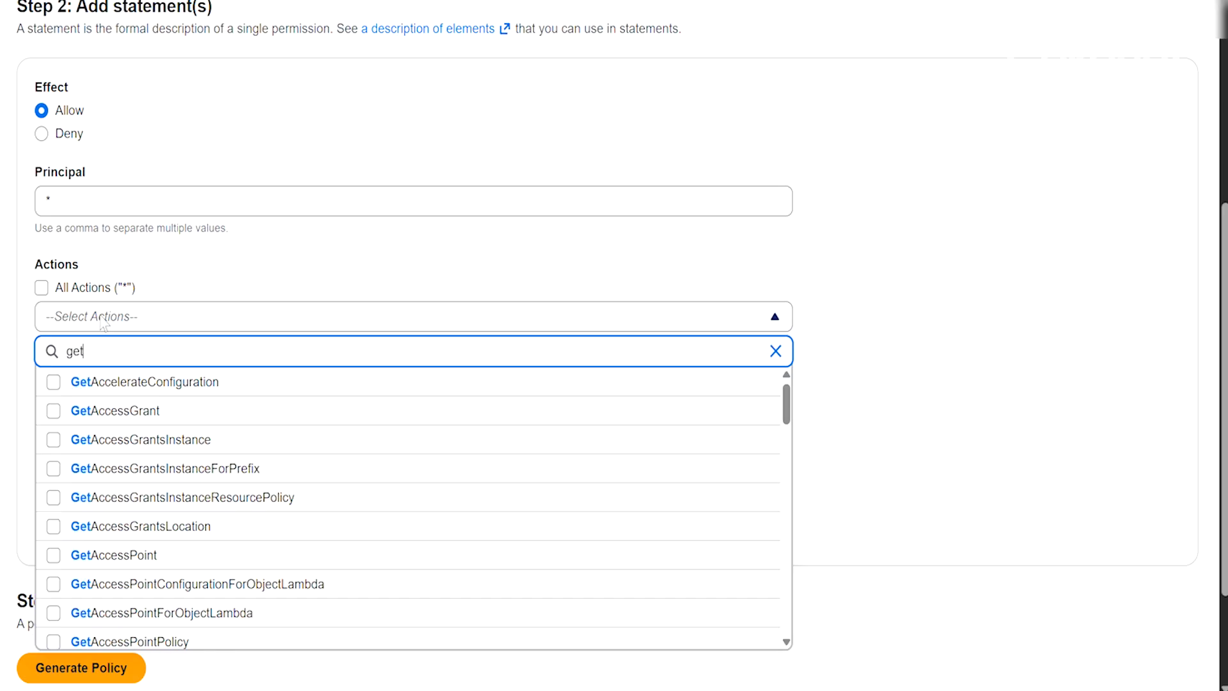
type("object")
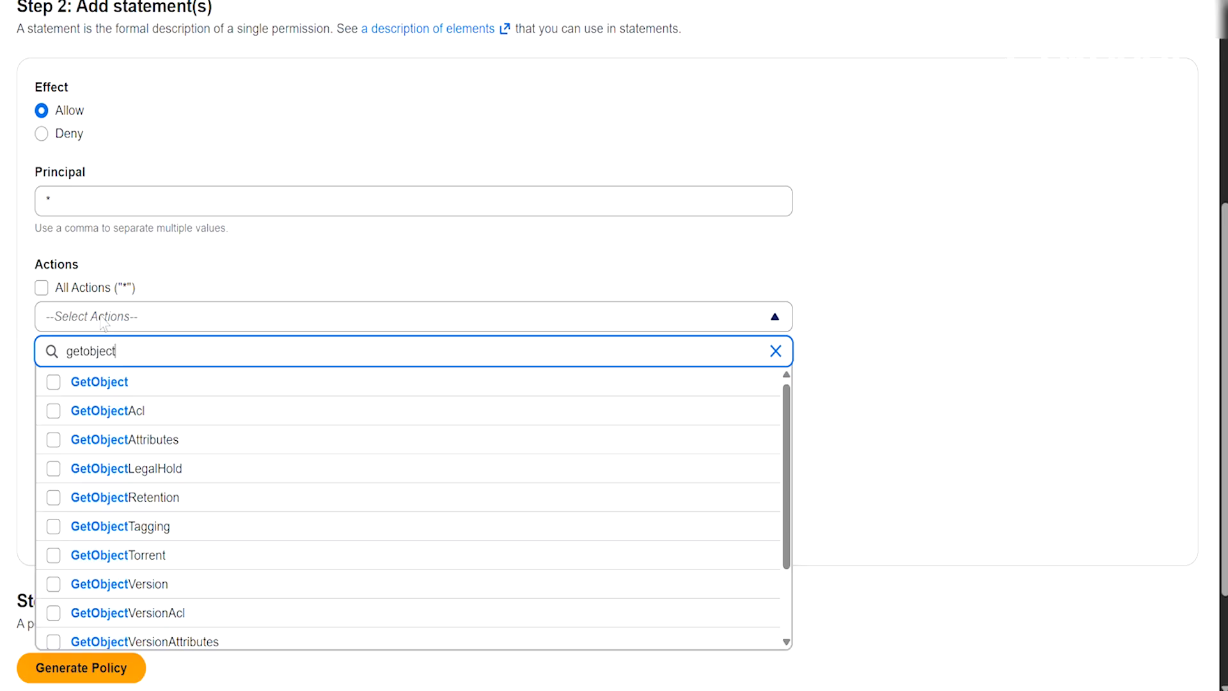
left_click(54, 384)
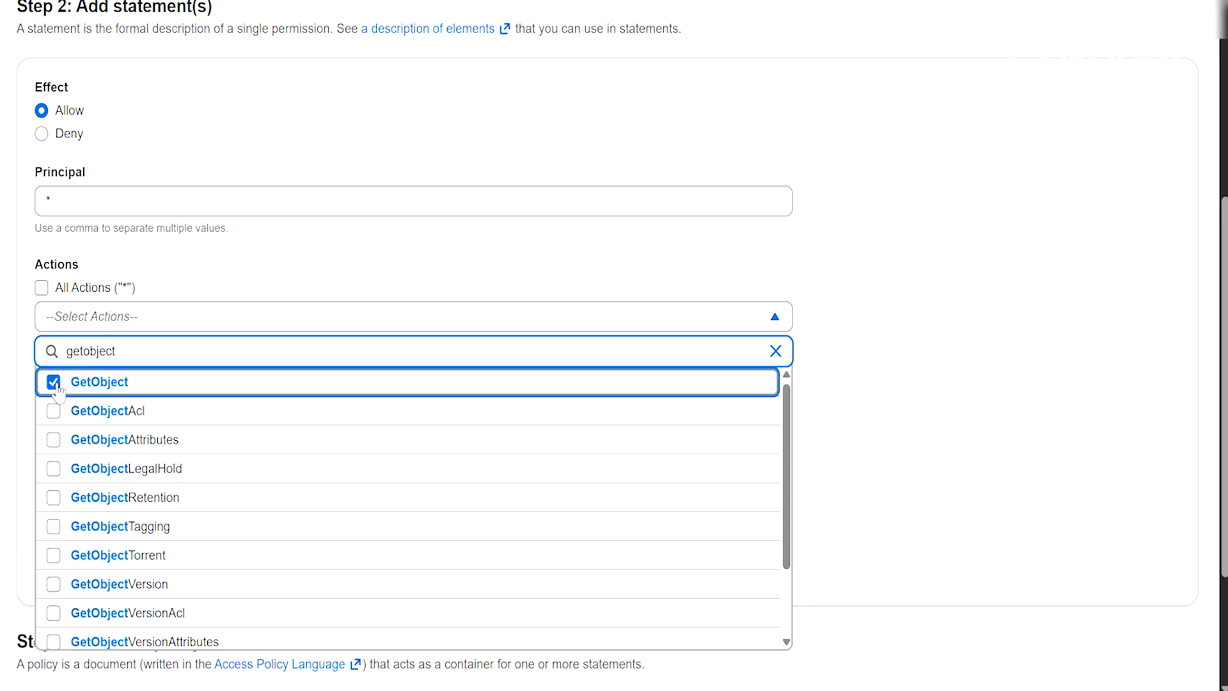
left_click(300, 254)
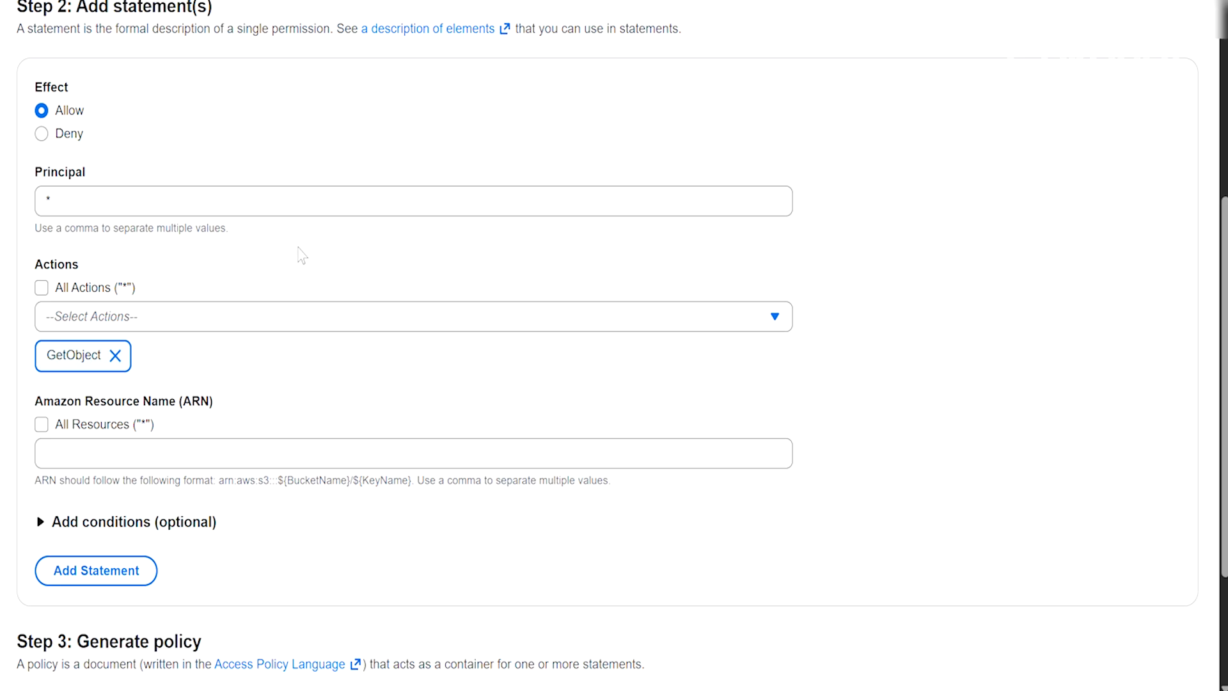
Step: Copy the bucket ARN from the S3 bucket policy page, enter arn:aws:s3:::cokonet-static-website/* as the statement's ARN, and add the statement
scroll(300, 255, "down", 1)
scroll(301, 254, "down", 1)
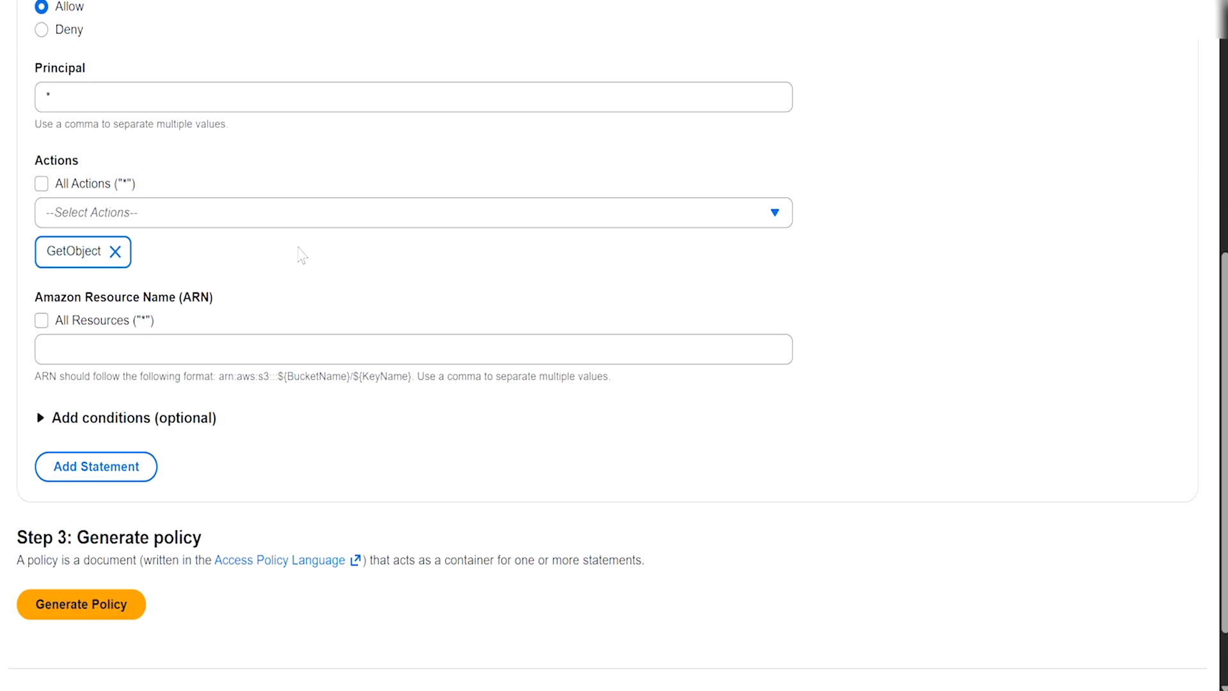
scroll(300, 254, "down", 1)
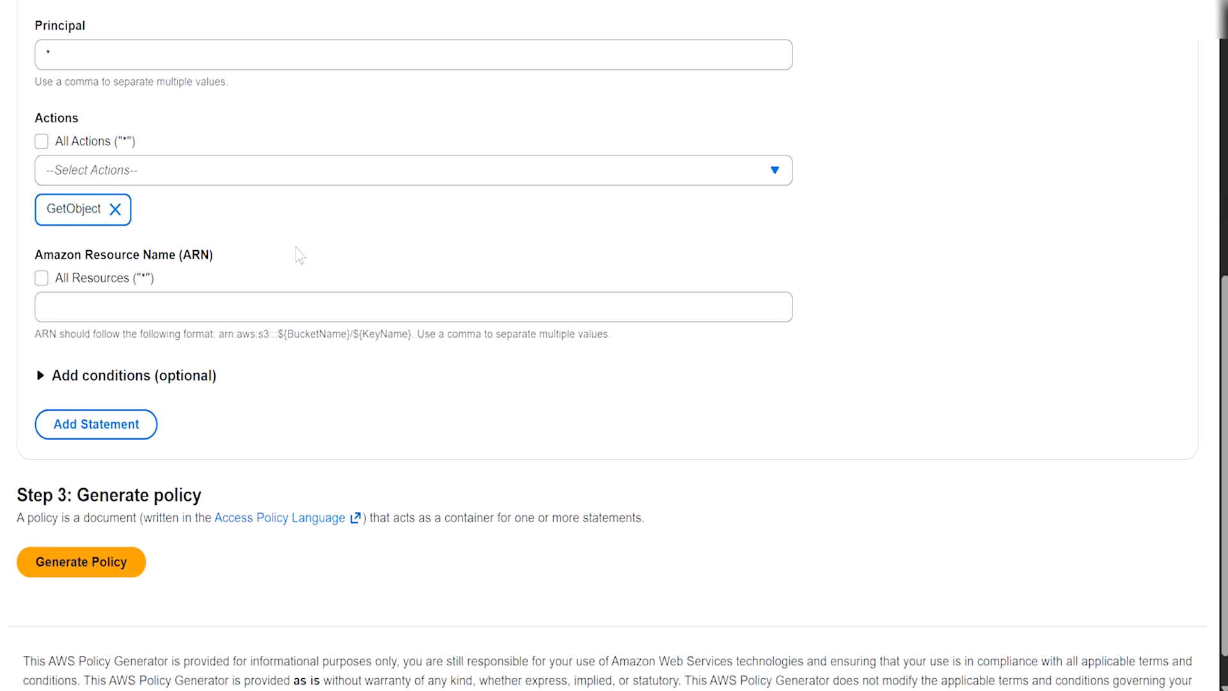
left_click_drag(34, 259, 215, 268)
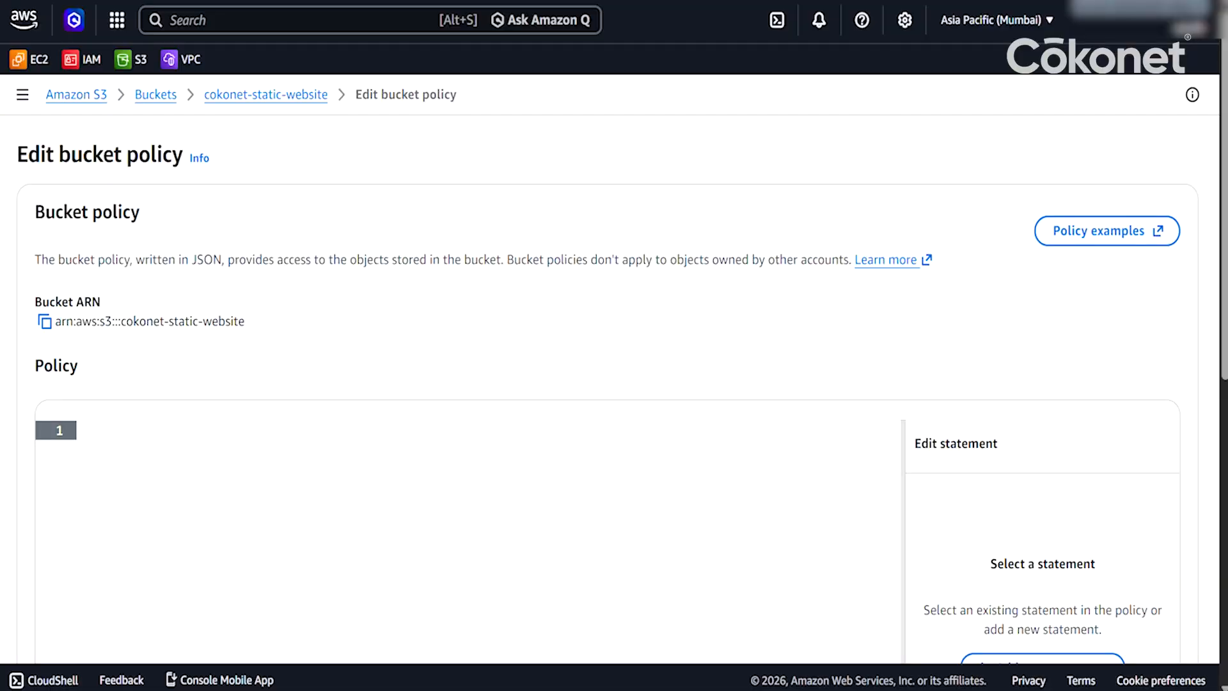
left_click(45, 321)
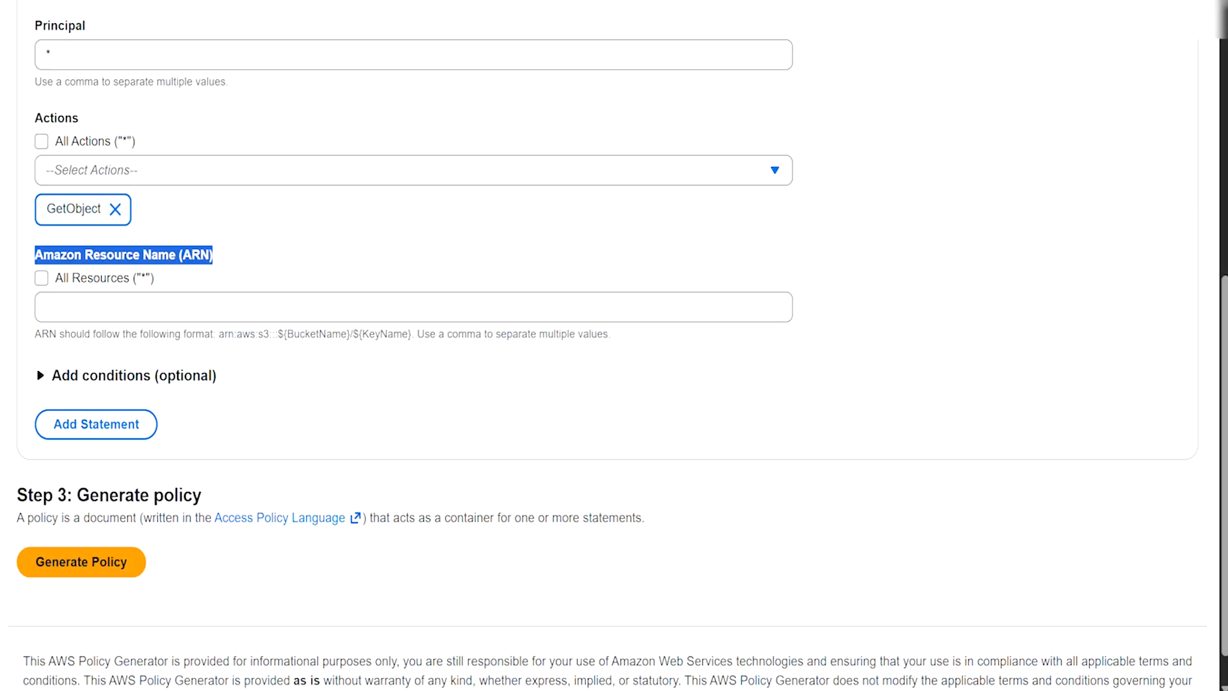
left_click(258, 298)
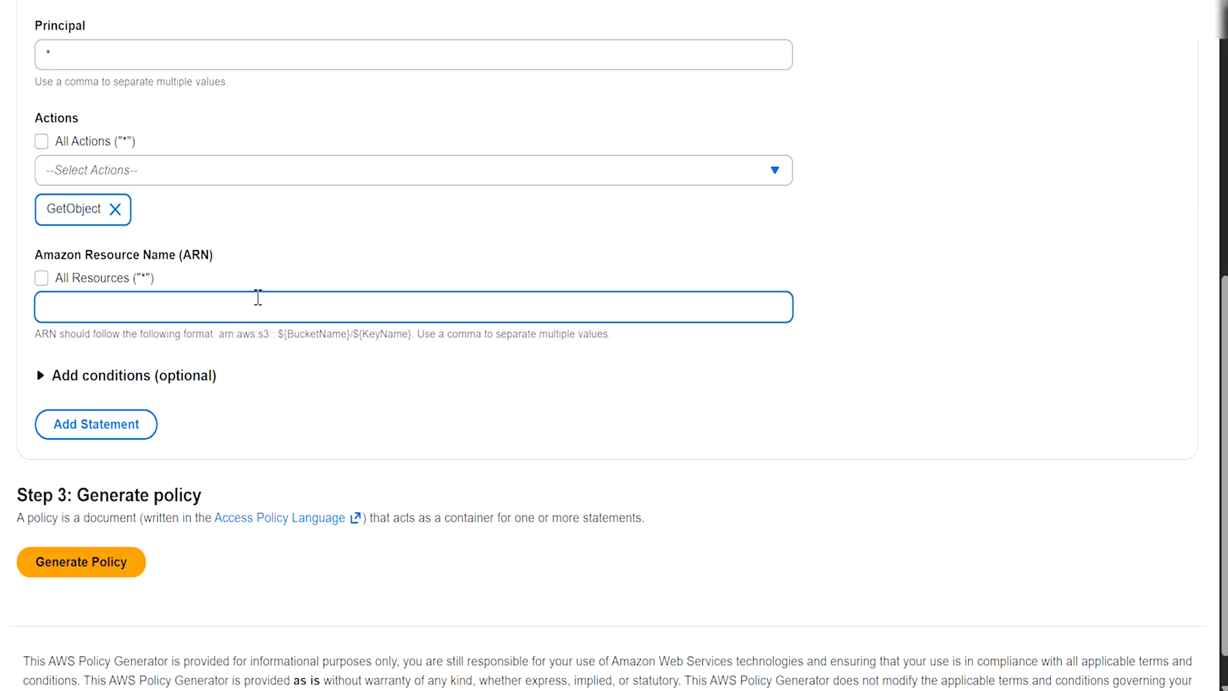
key("ctrl+v")
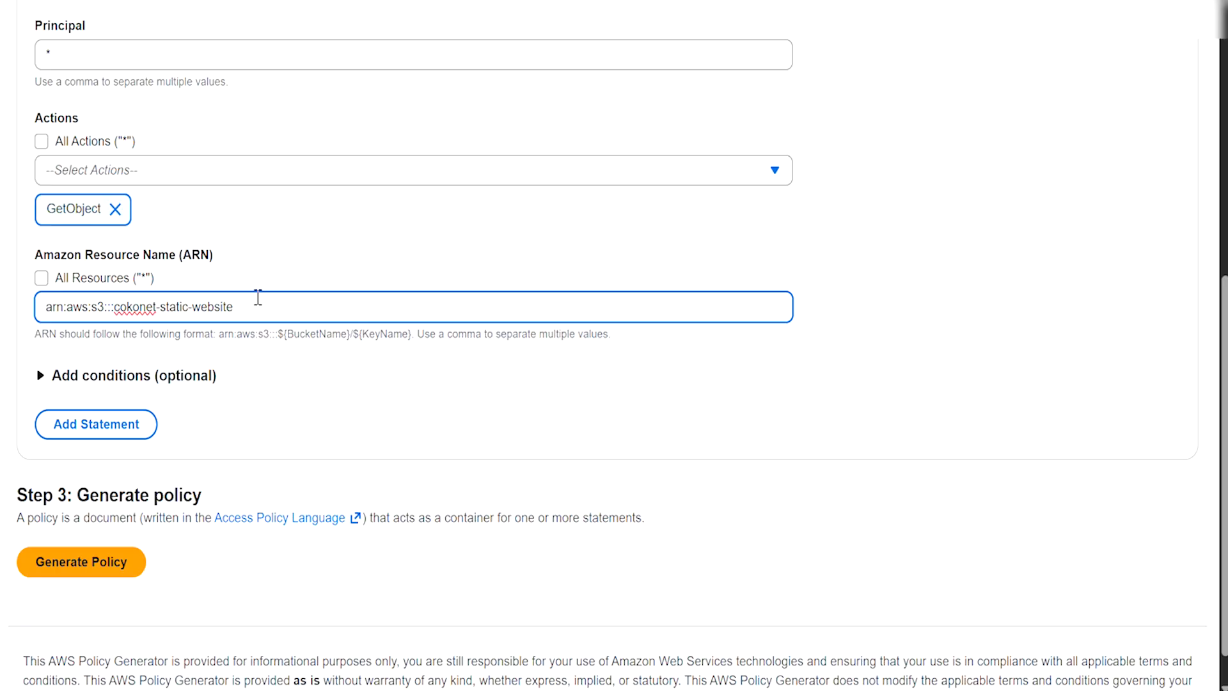
type("/*")
left_click(81, 434)
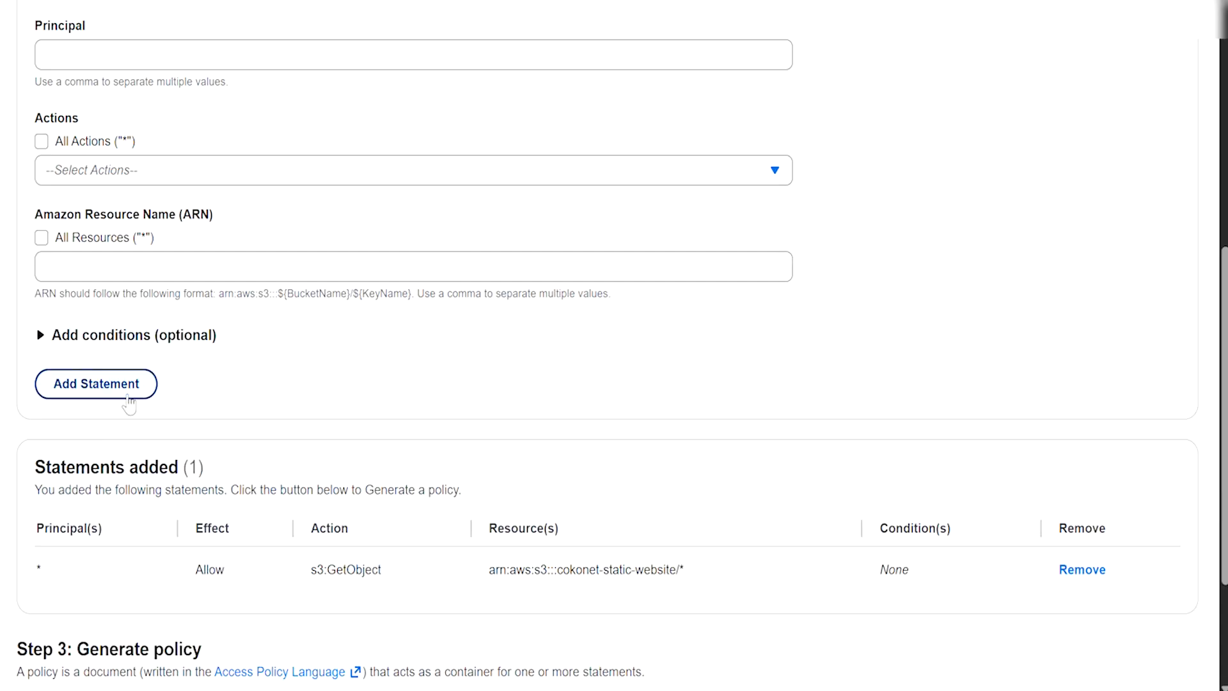
Step: Review the added statement's principal, effect, action and resource values
left_click_drag(35, 528, 667, 594)
left_click(750, 573)
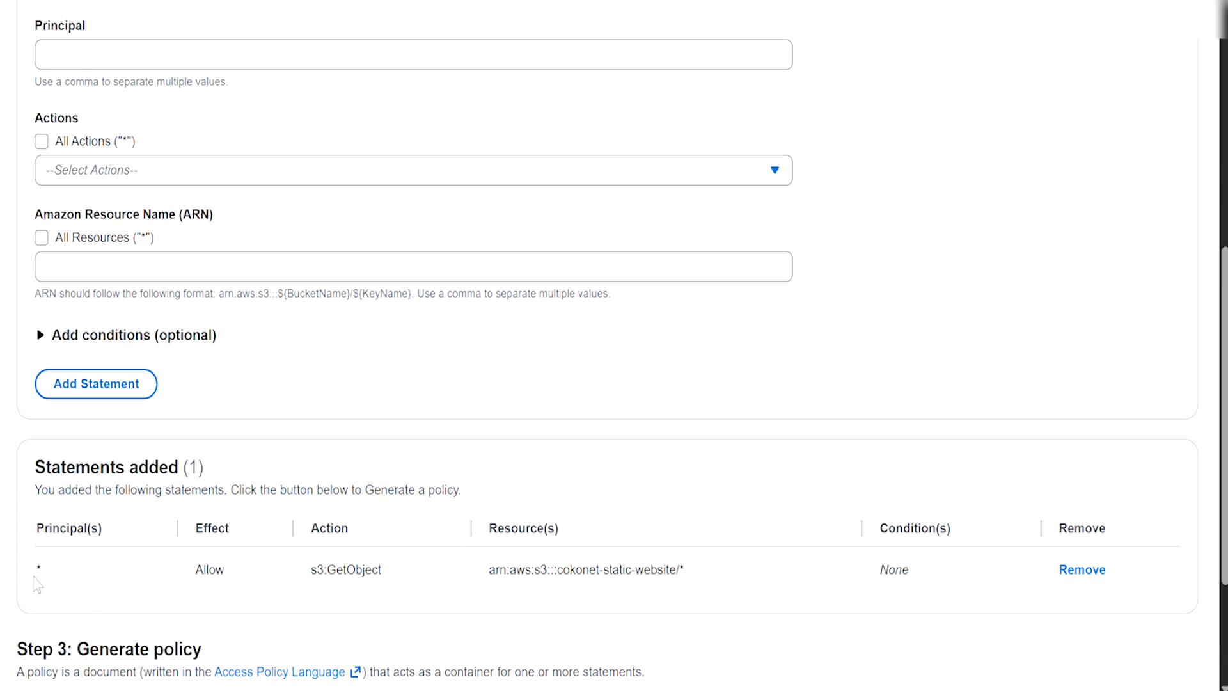
left_click_drag(35, 576, 42, 573)
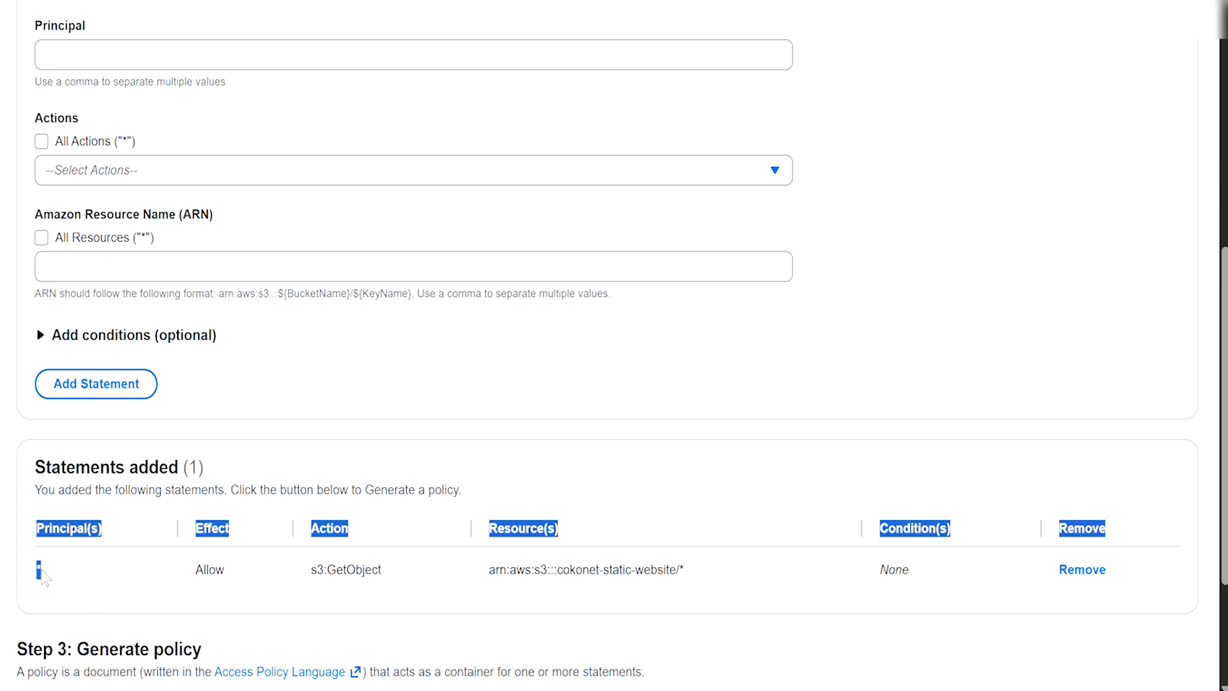
left_click(43, 575)
left_click_drag(187, 577, 225, 578)
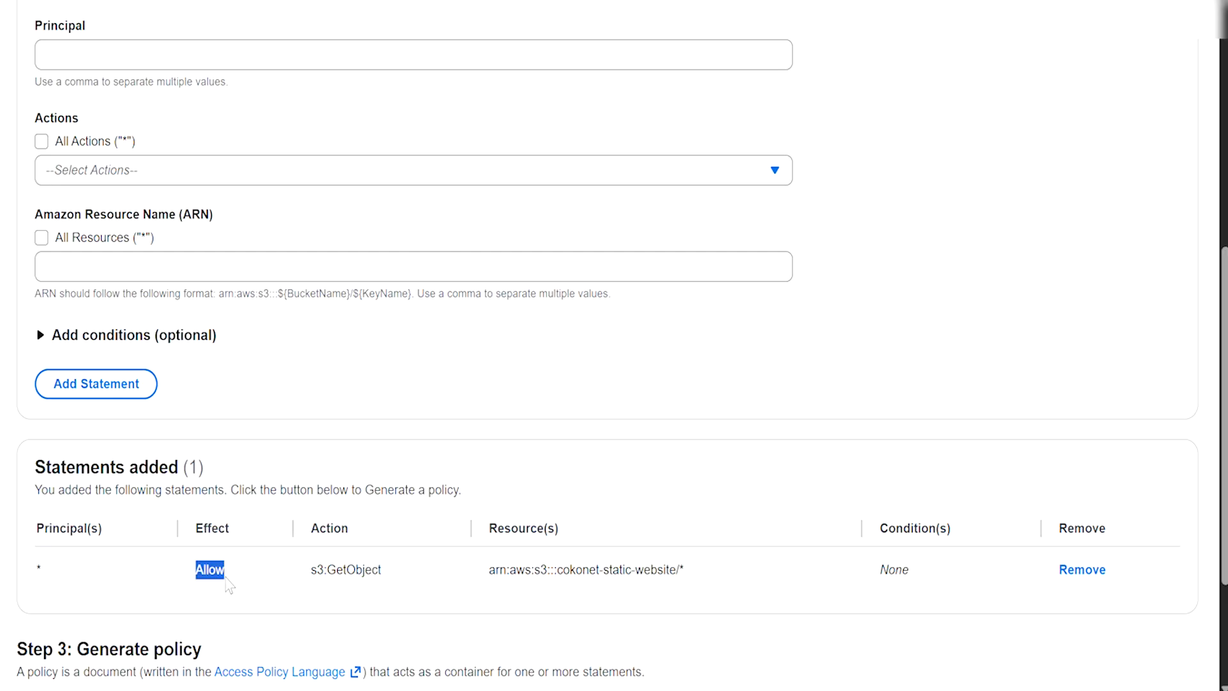
left_click_drag(308, 582, 404, 591)
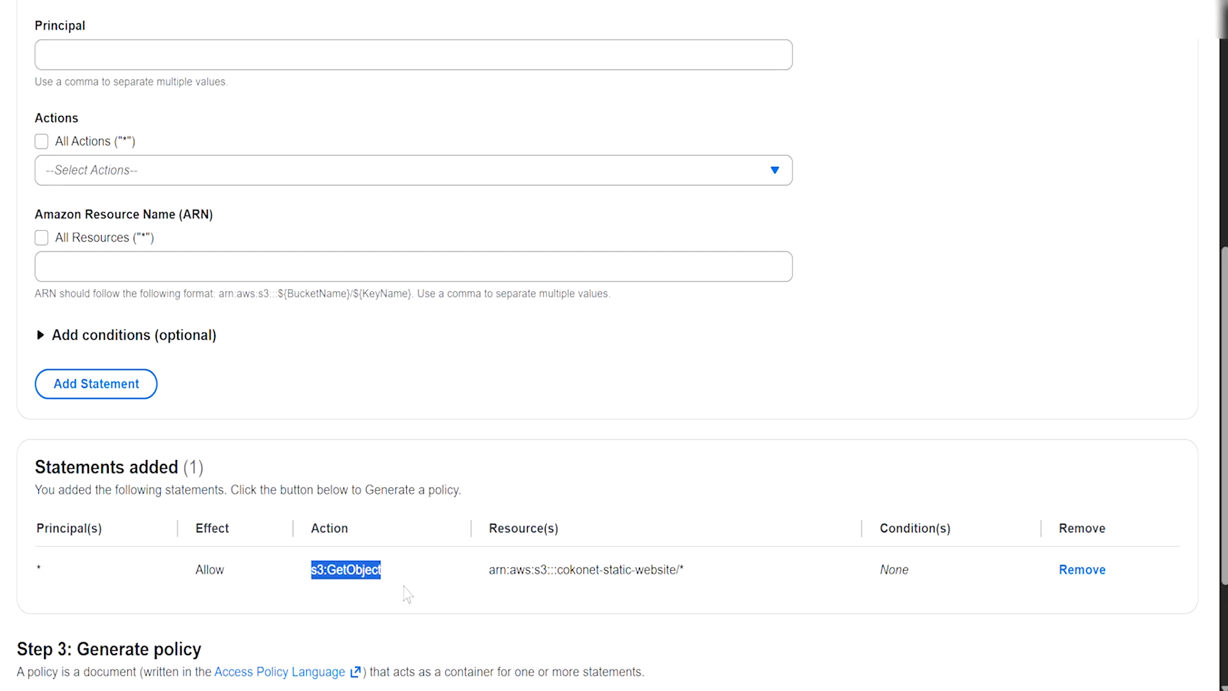
left_click_drag(485, 578, 685, 588)
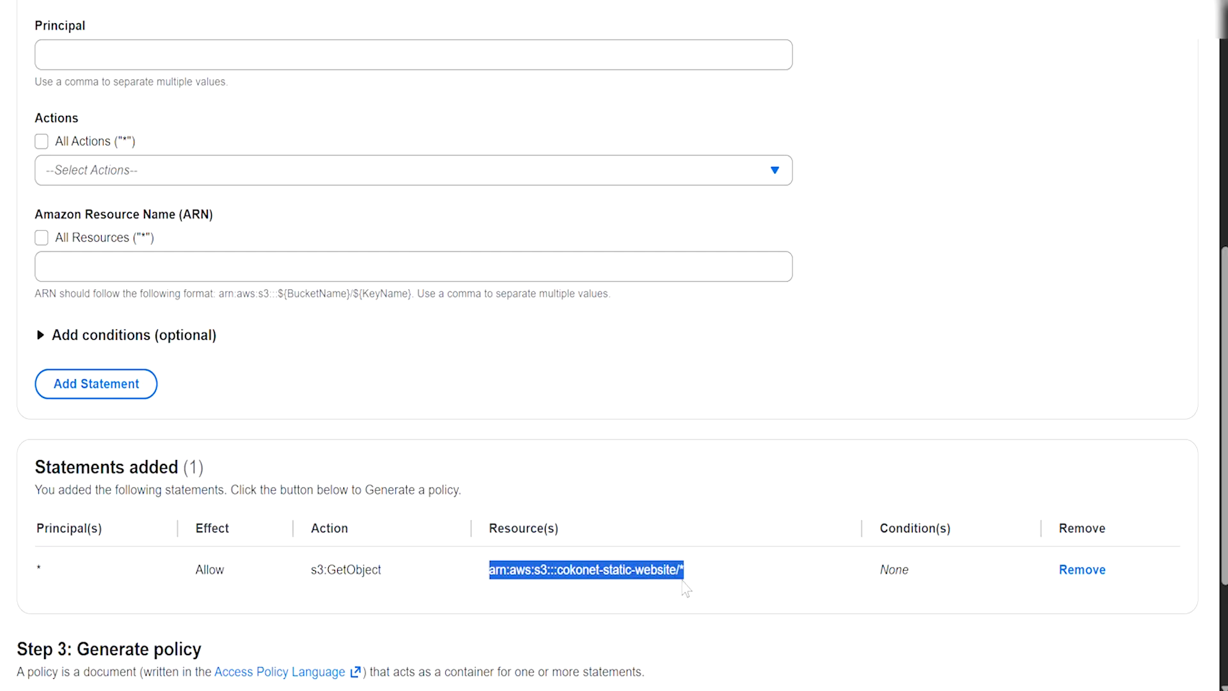
left_click(686, 580)
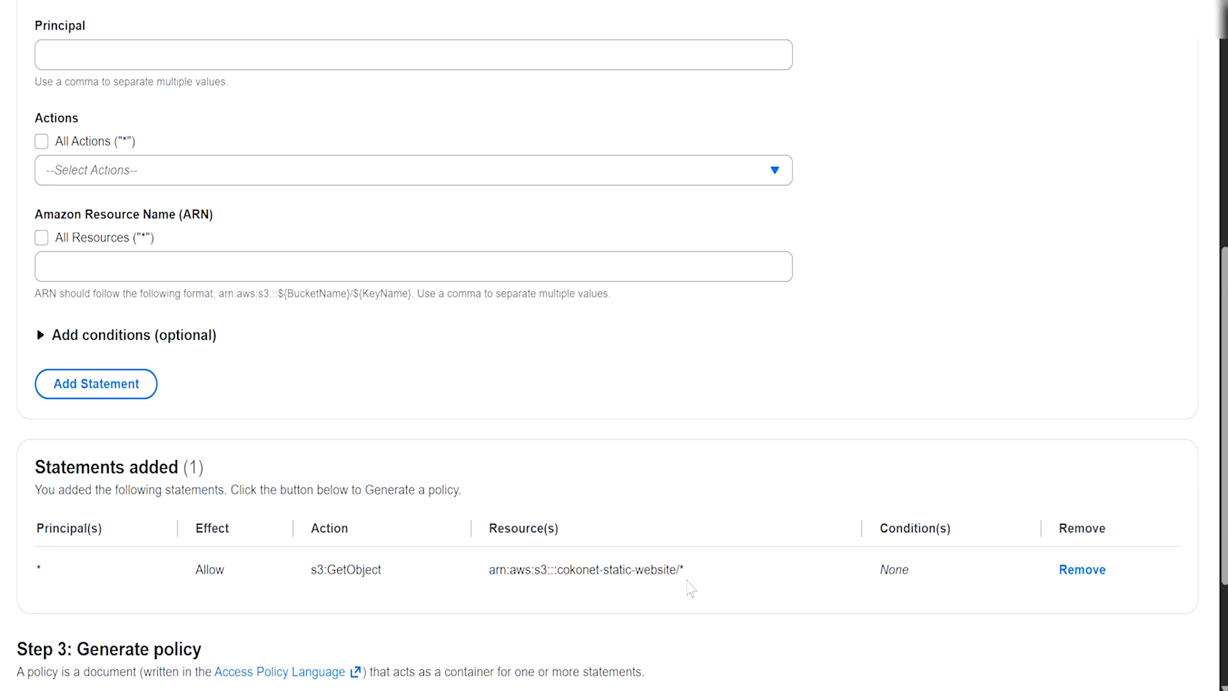
Step: Generate the policy from the added statement and copy its JSON document
scroll(691, 587, "down", 3)
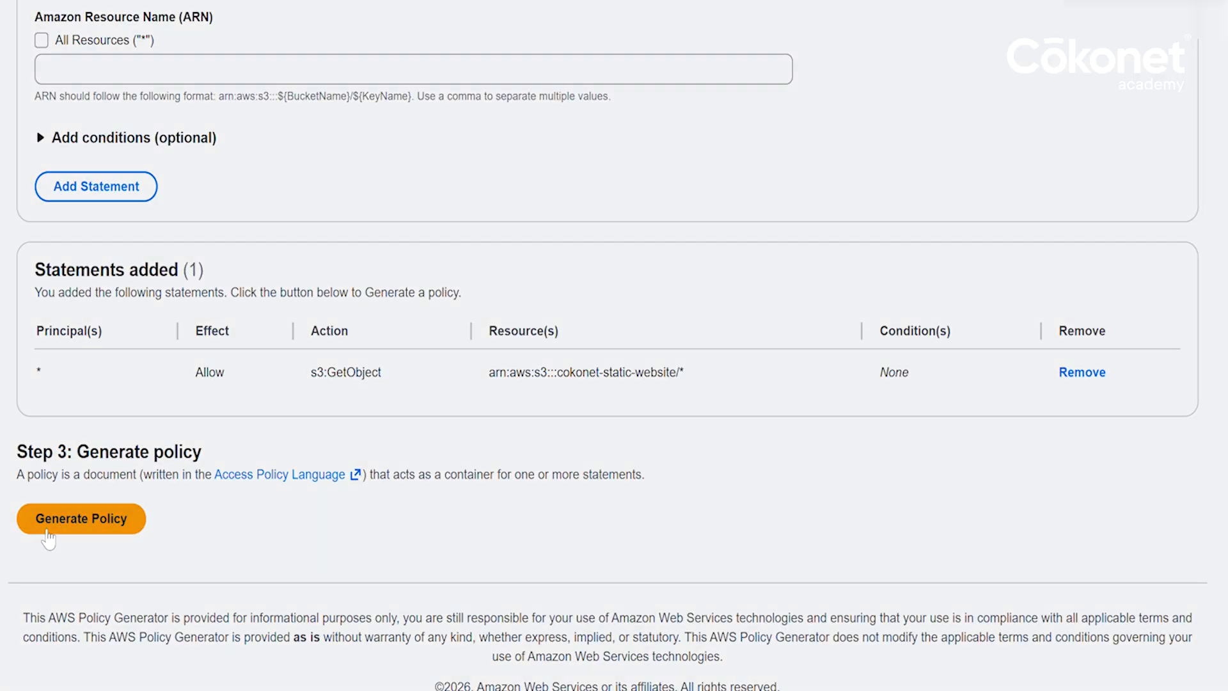
left_click(48, 534)
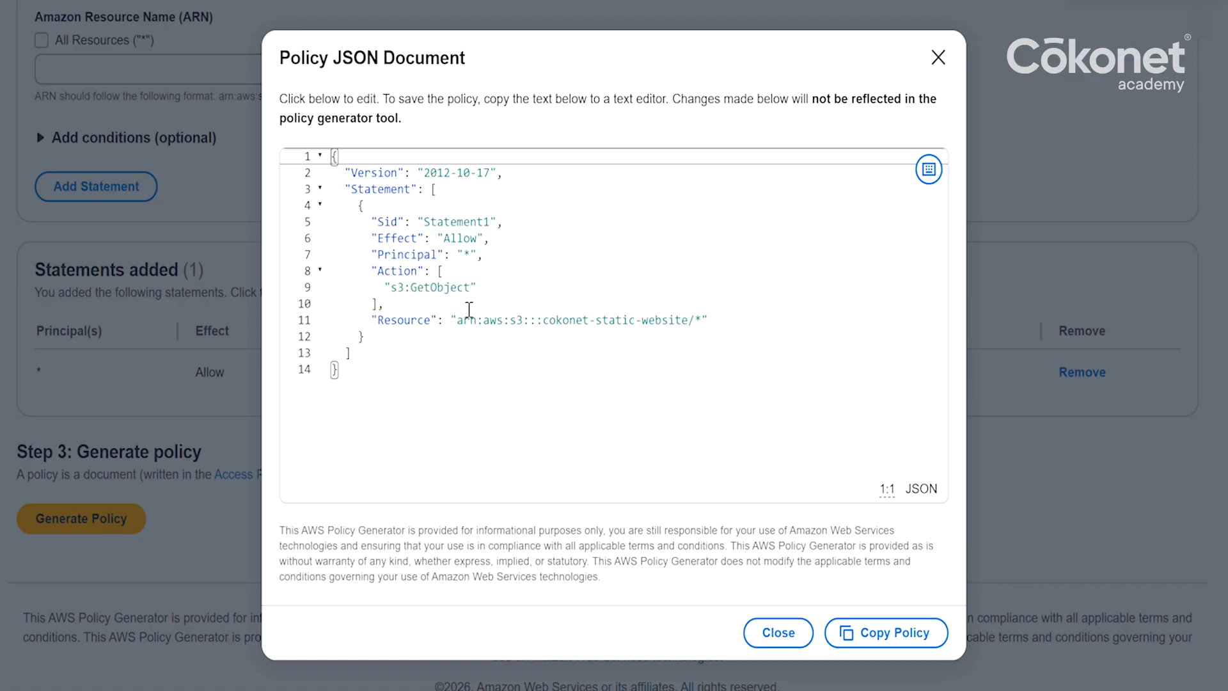
left_click(894, 630)
left_click(879, 633)
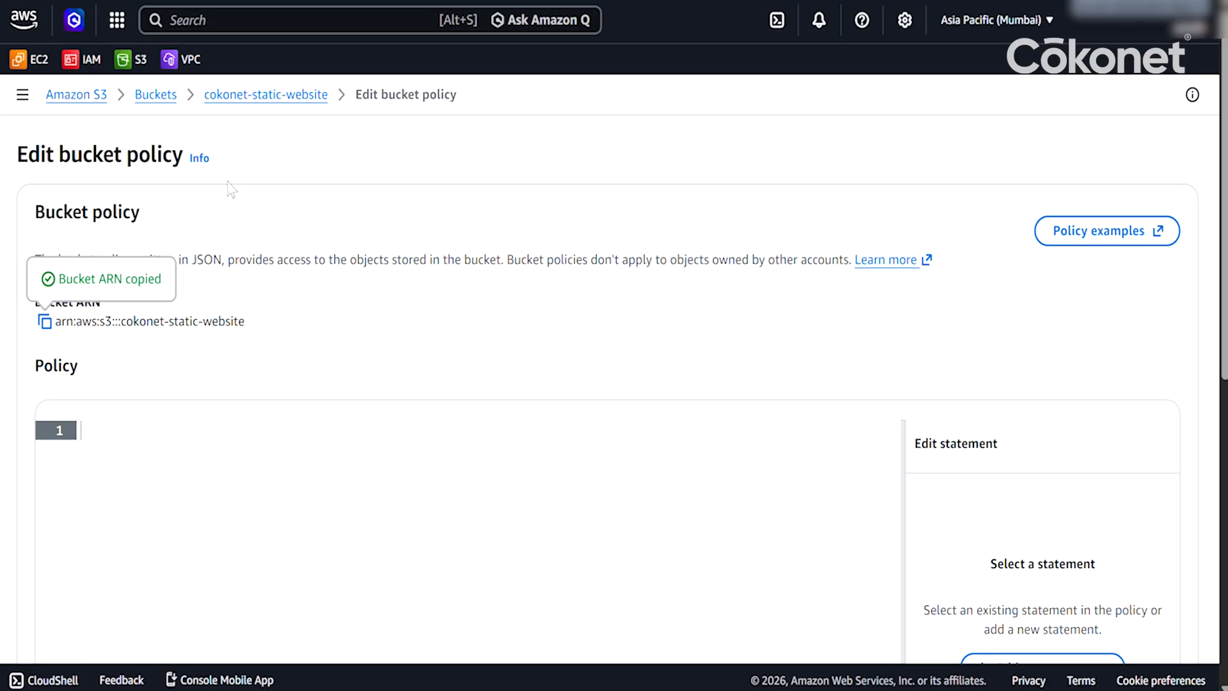
Step: Paste the generated JSON into the bucket policy editor of cokonet-static-website in the S3 console and save the changes
scroll(317, 306, "down", 2)
left_click(213, 347)
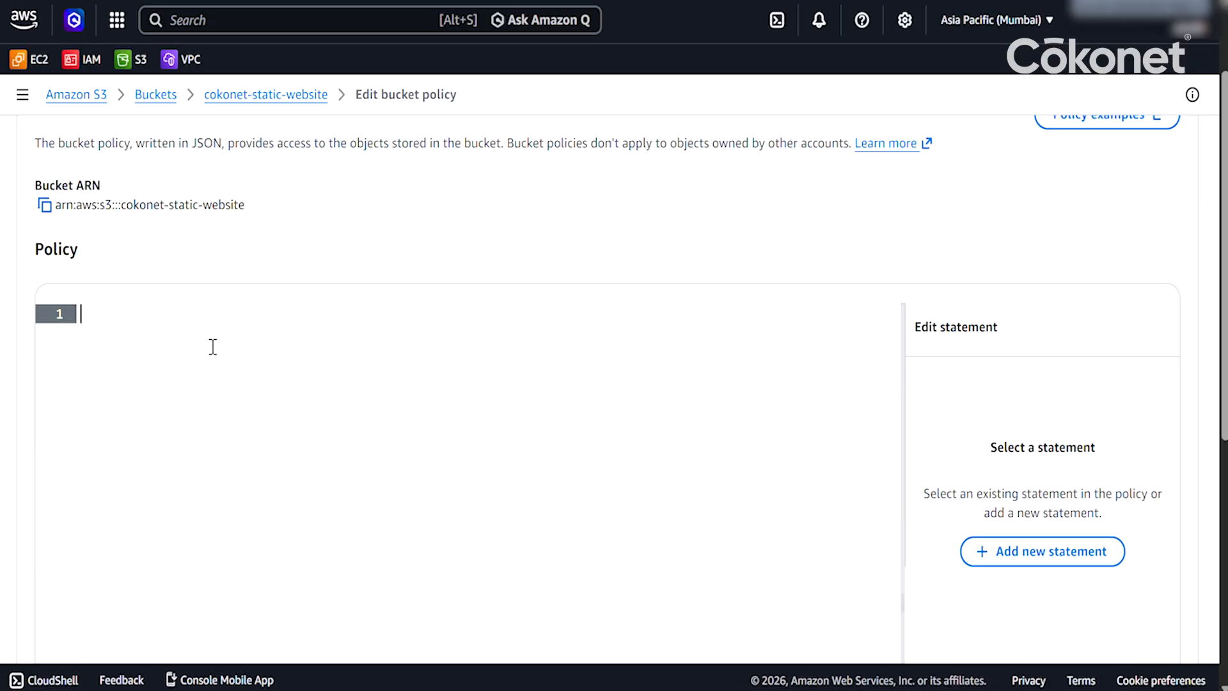
right_click(238, 404)
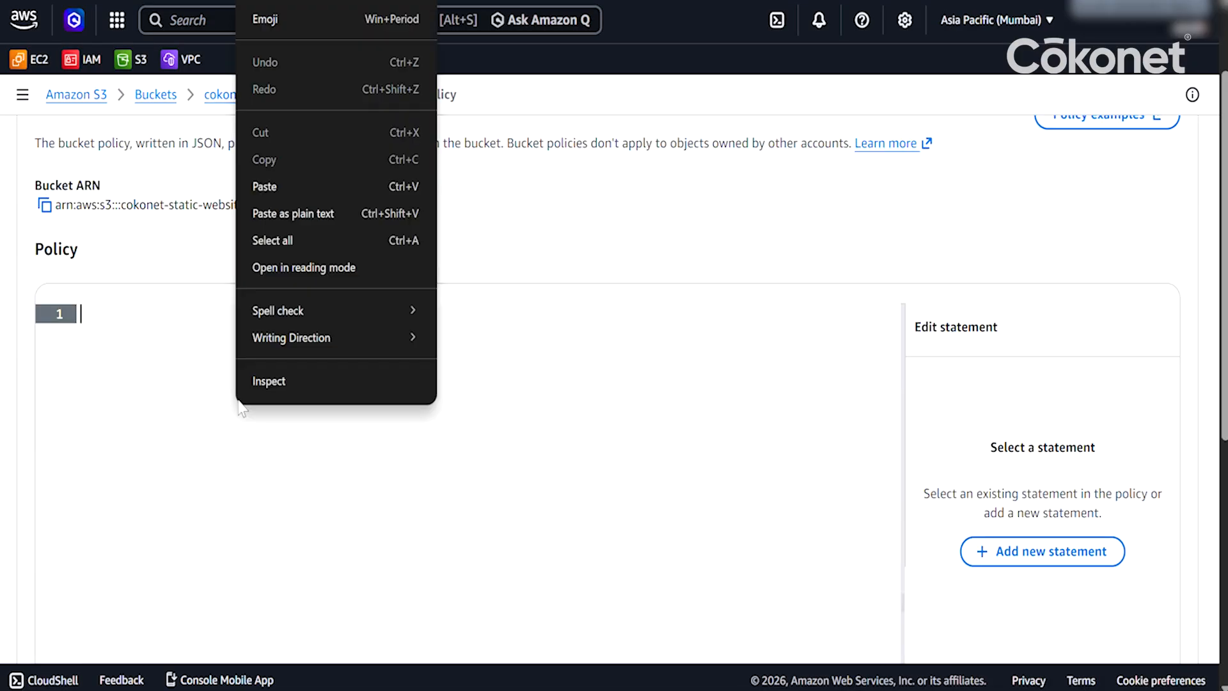
left_click(264, 186)
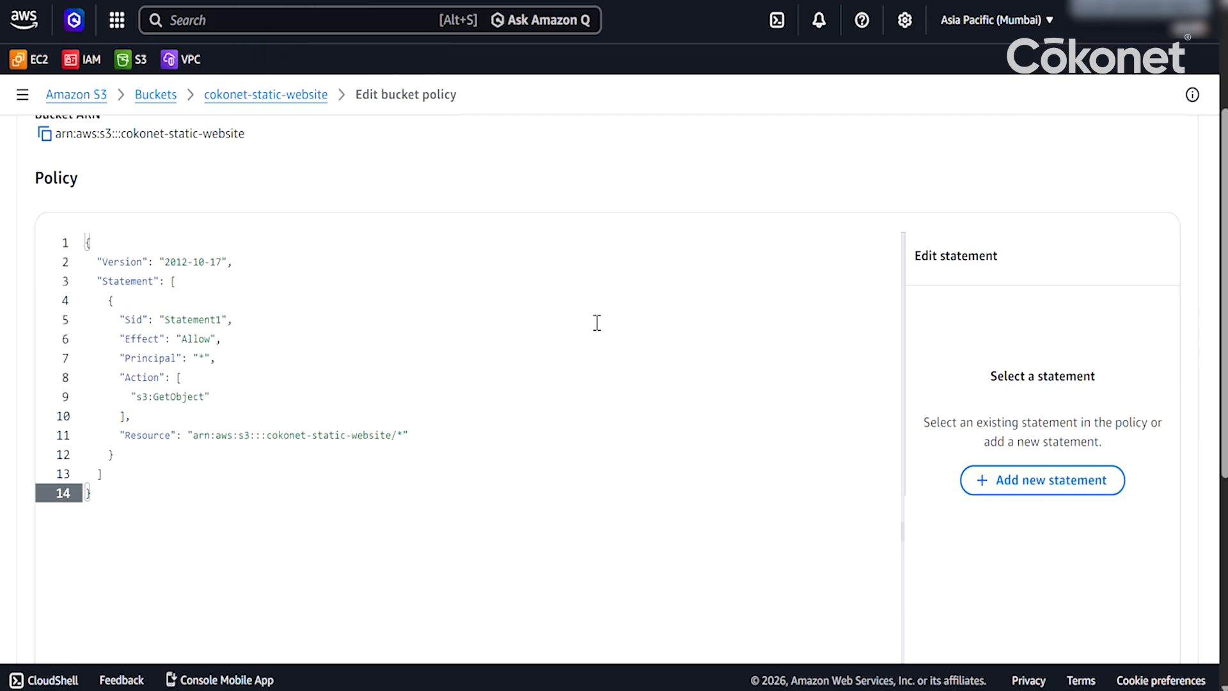
scroll(595, 323, "down", 6)
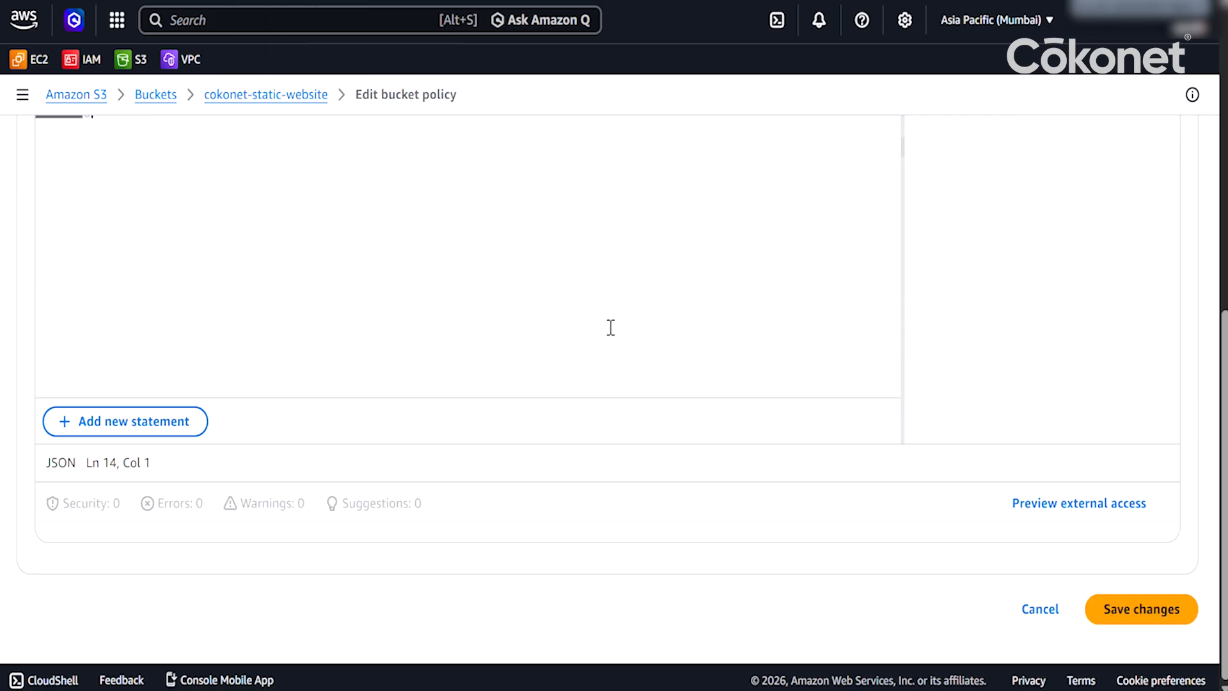
left_click(1143, 620)
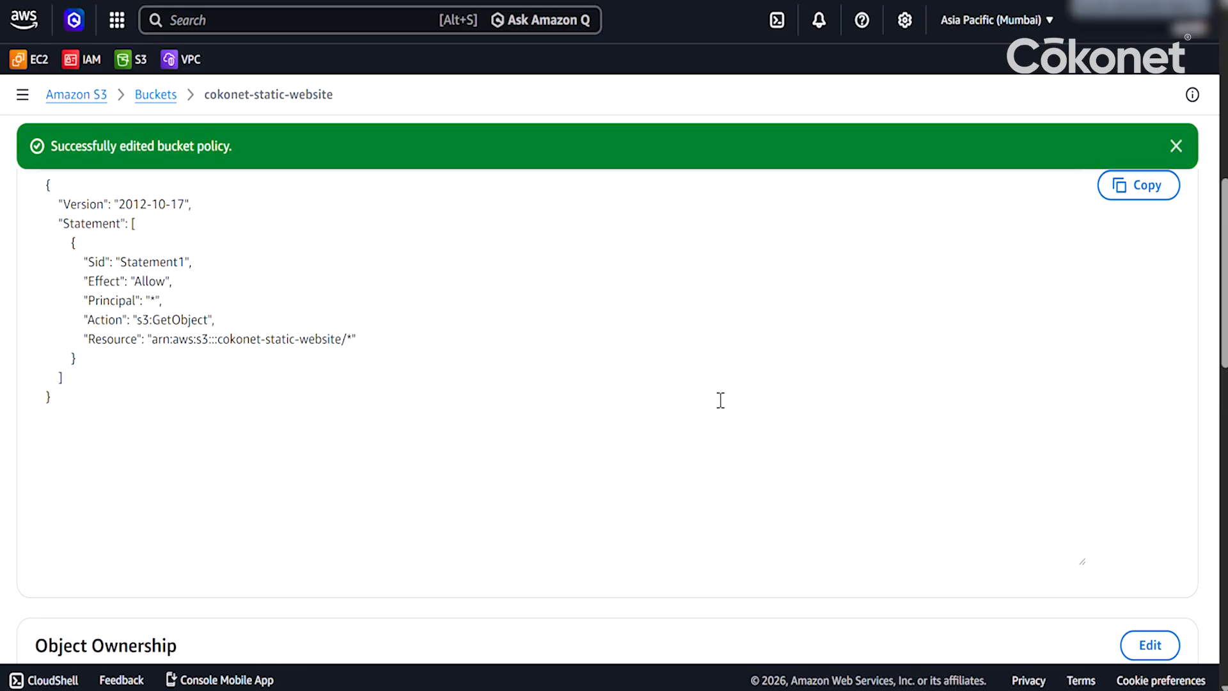
Step: Return to the list of objects in the cokonet-static-website bucket
scroll(720, 399, "up", 10)
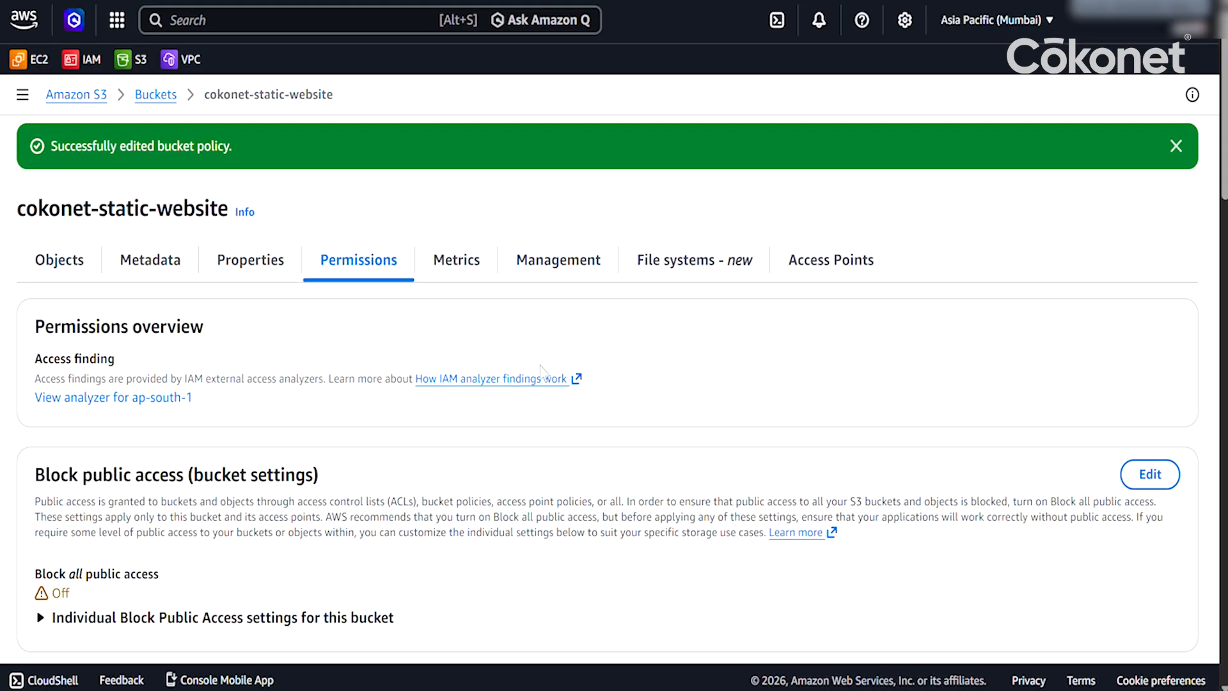
left_click(73, 264)
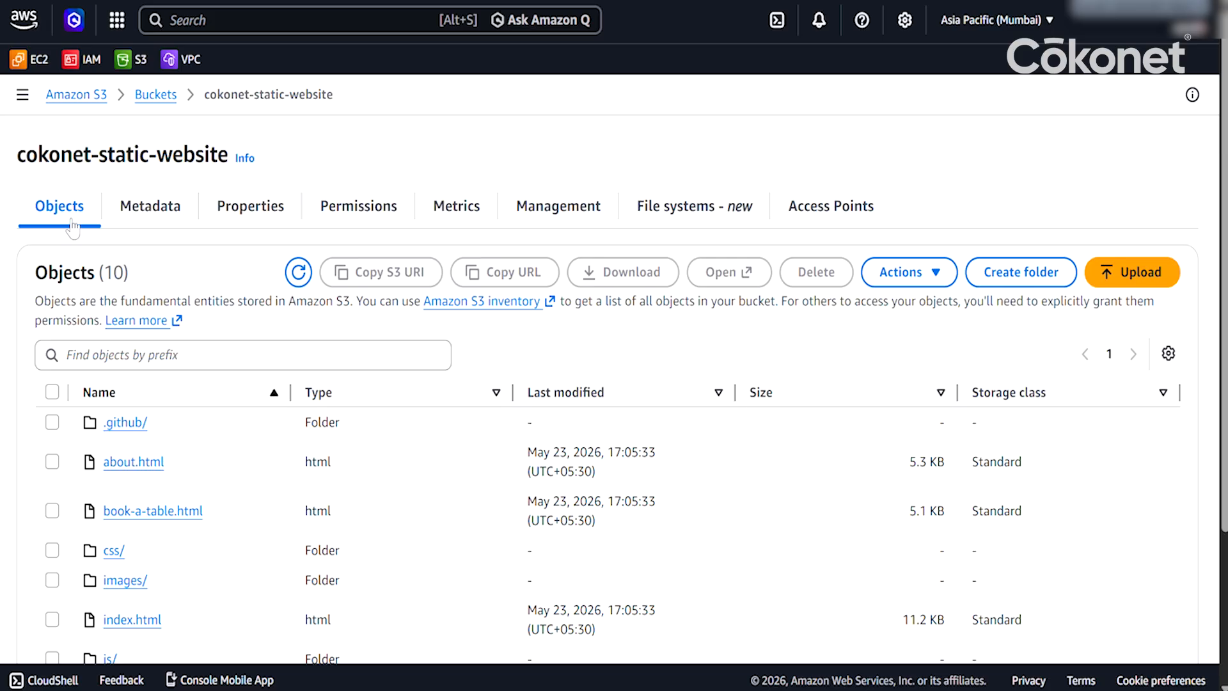
Step: Open the static website hosting settings in the properties of cokonet-static-website and enable static website hosting
left_click(260, 217)
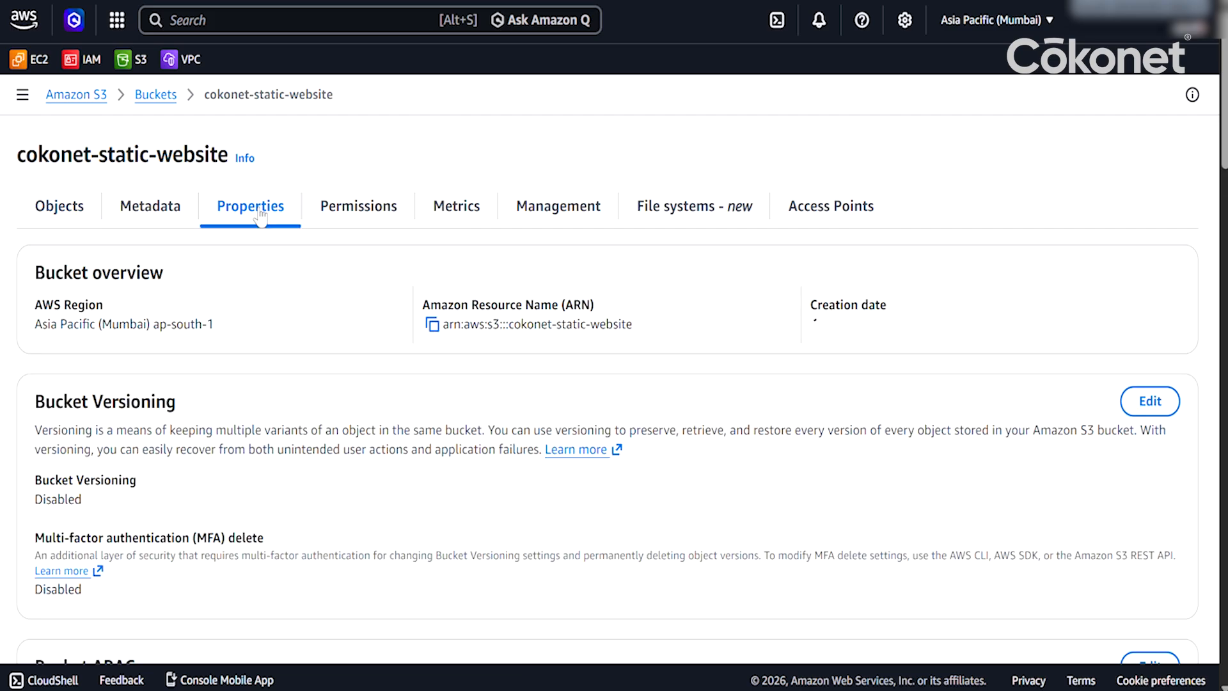
scroll(329, 397, "down", 1)
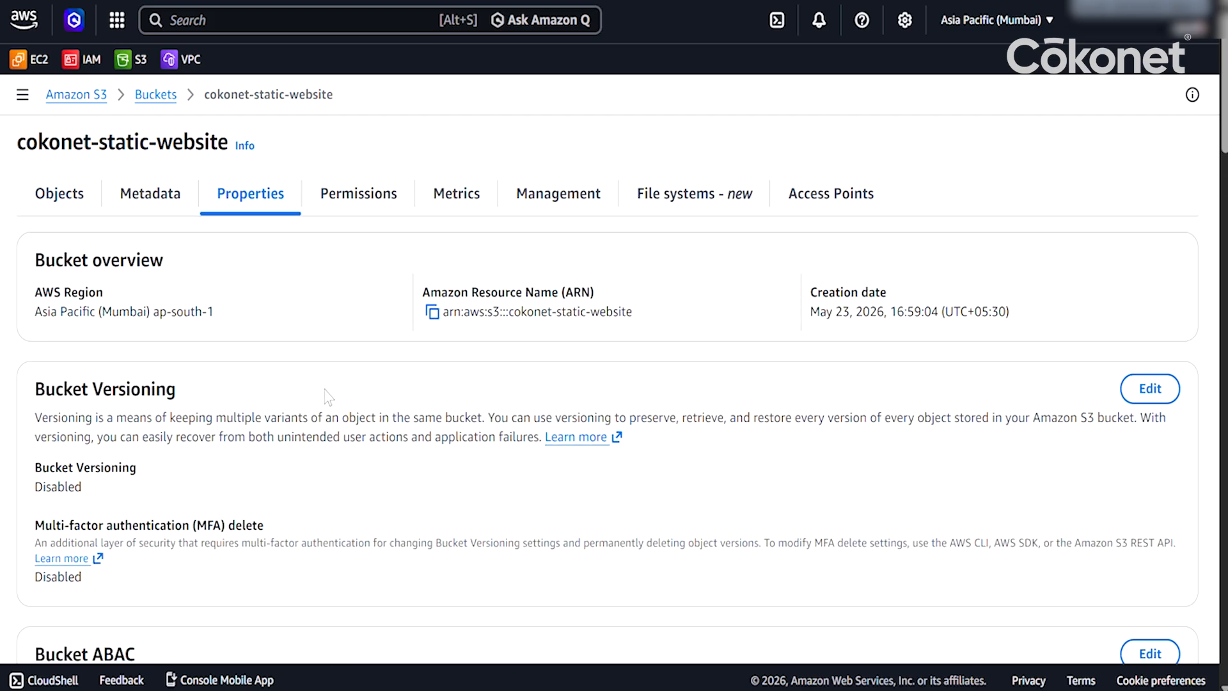
scroll(329, 397, "down", 10)
scroll(329, 397, "down", 3)
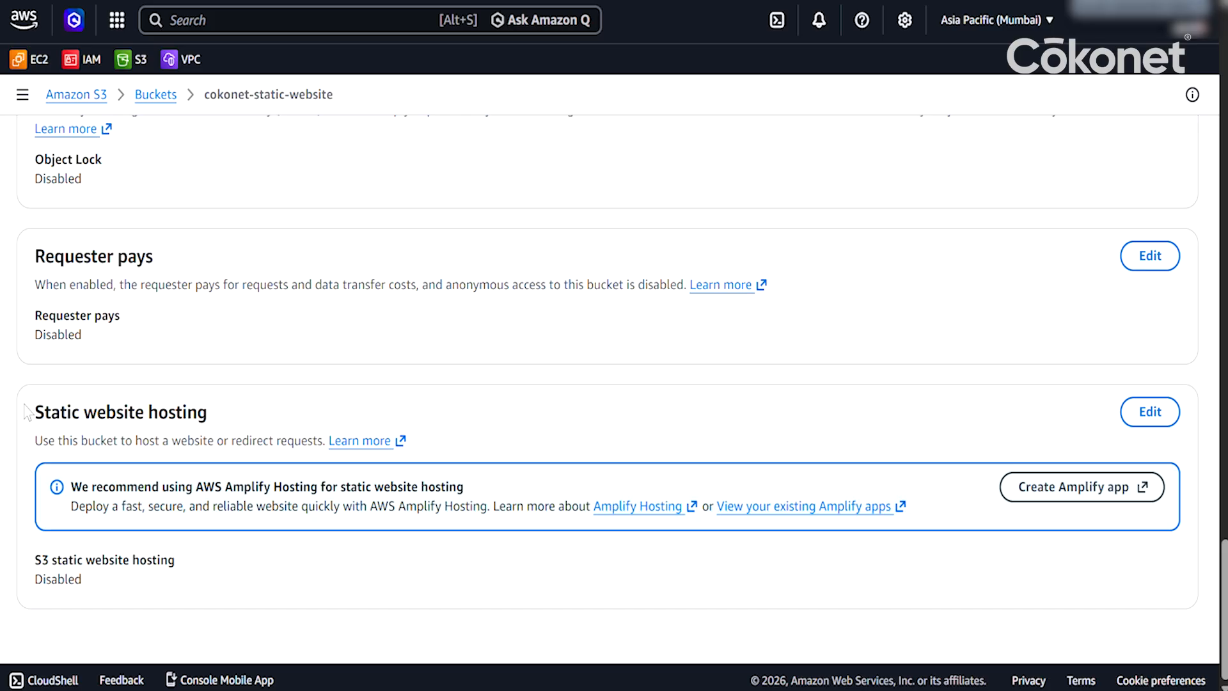
left_click_drag(25, 412, 240, 426)
left_click(240, 426)
left_click(1173, 422)
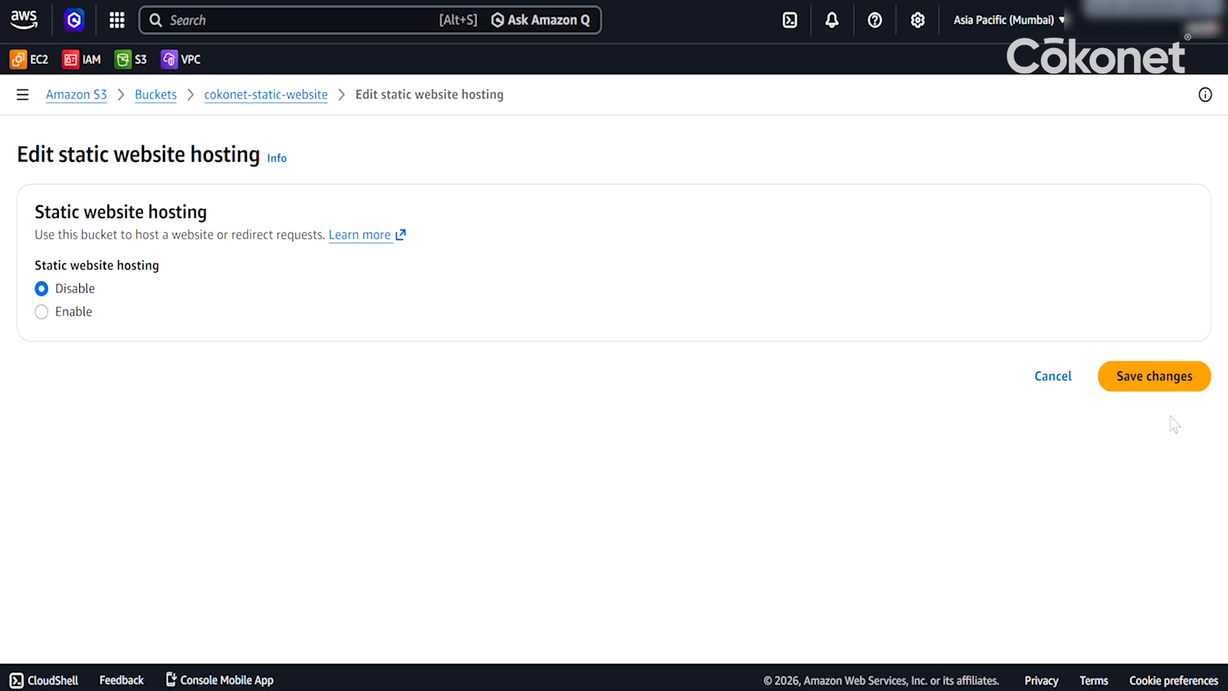
left_click(40, 312)
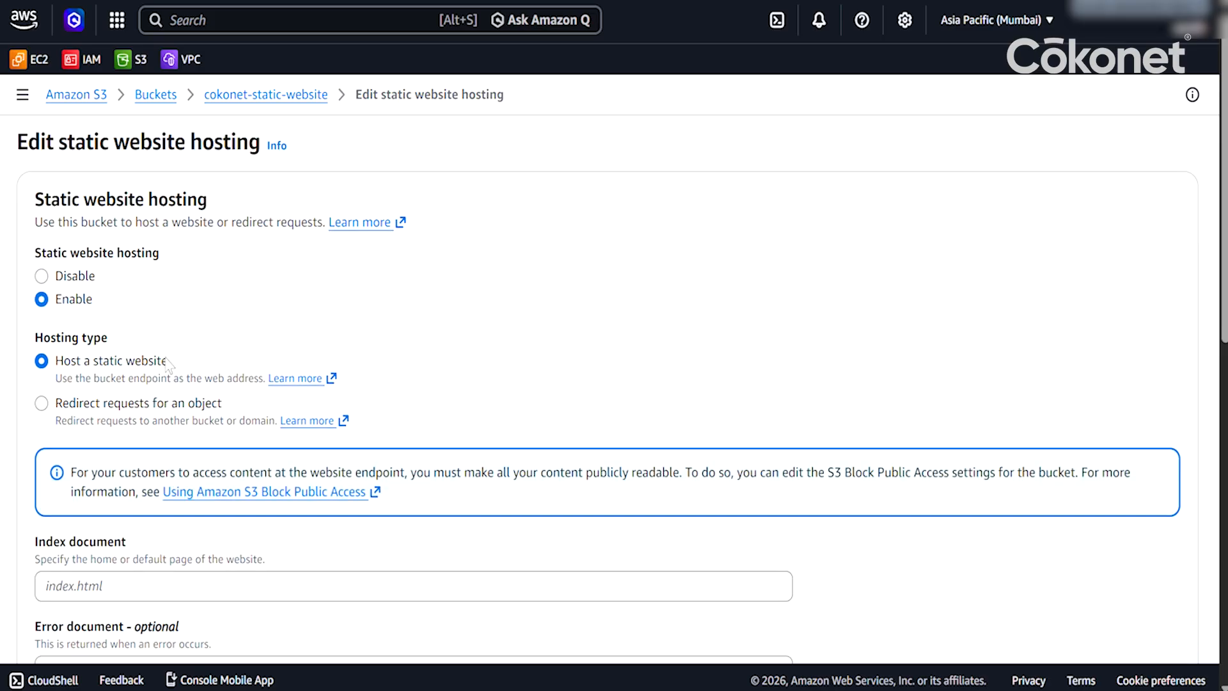
Step: Set the index document to index.html and save the static website hosting changes
scroll(107, 183, "down", 3)
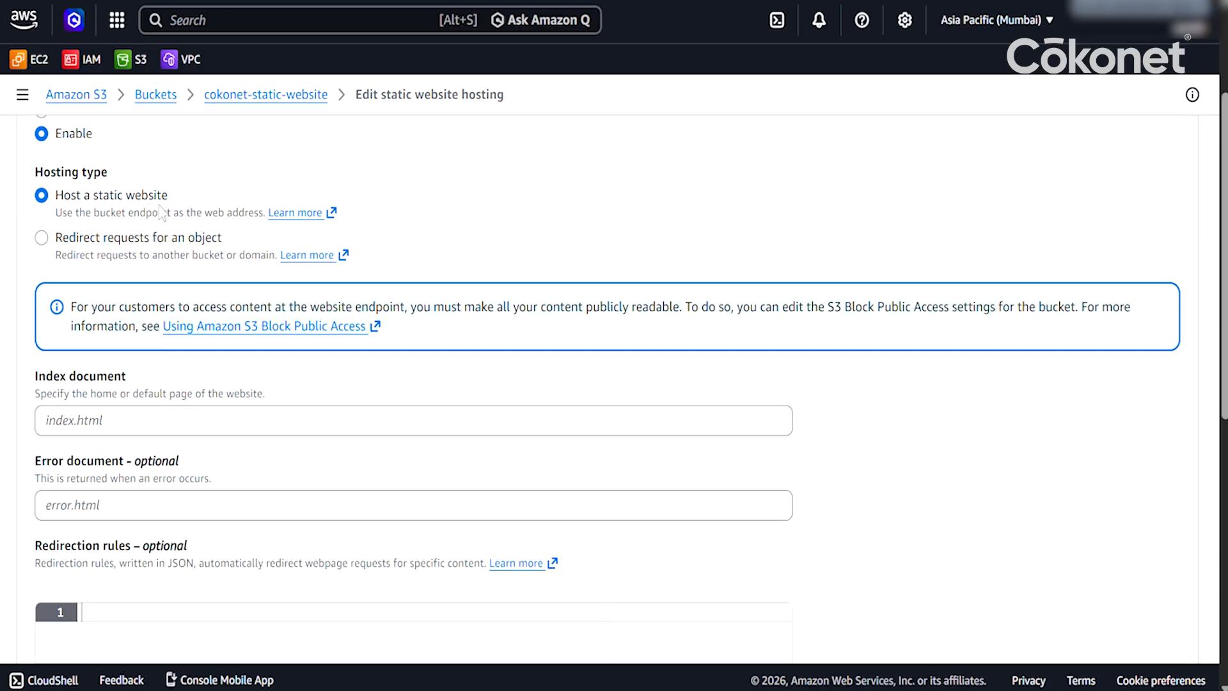
scroll(160, 211, "down", 3)
left_click(113, 217)
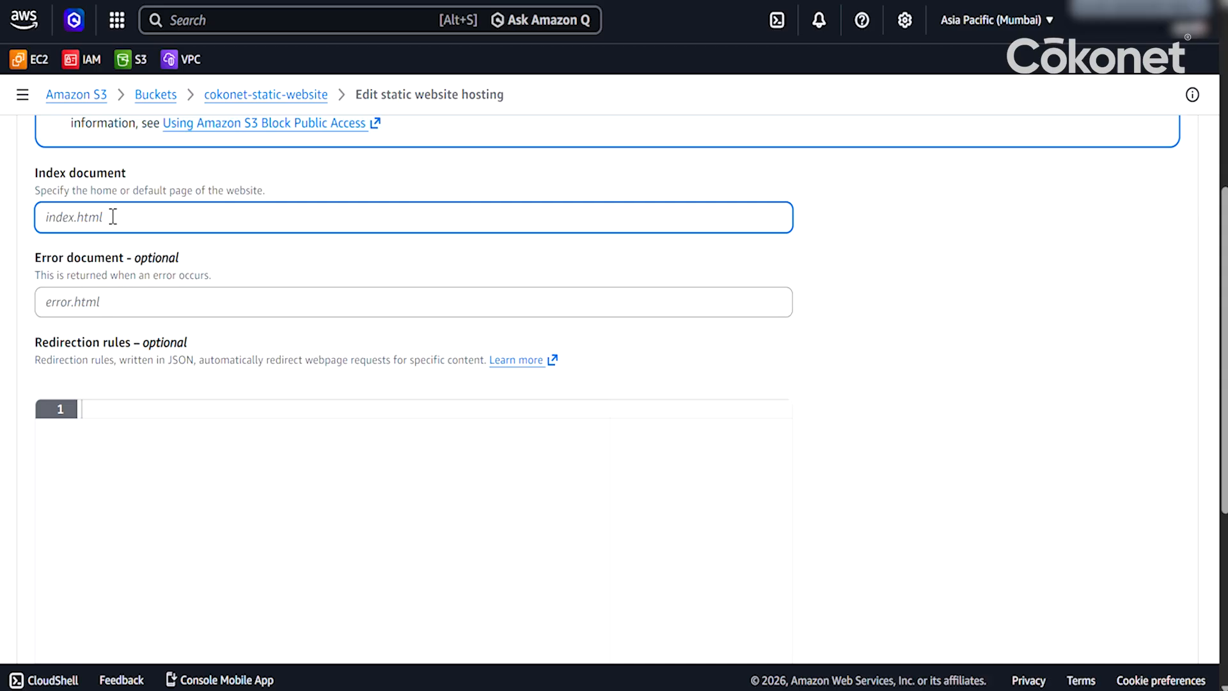
type("index.html")
left_click(251, 282)
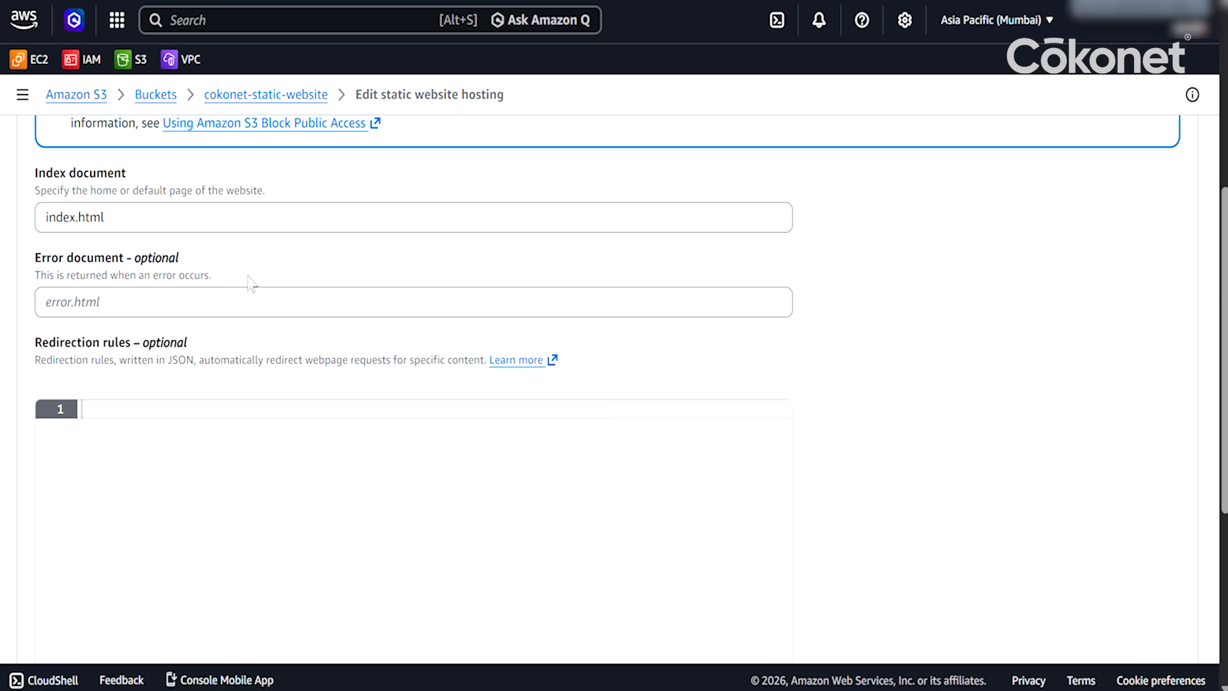
scroll(246, 284, "up", 5)
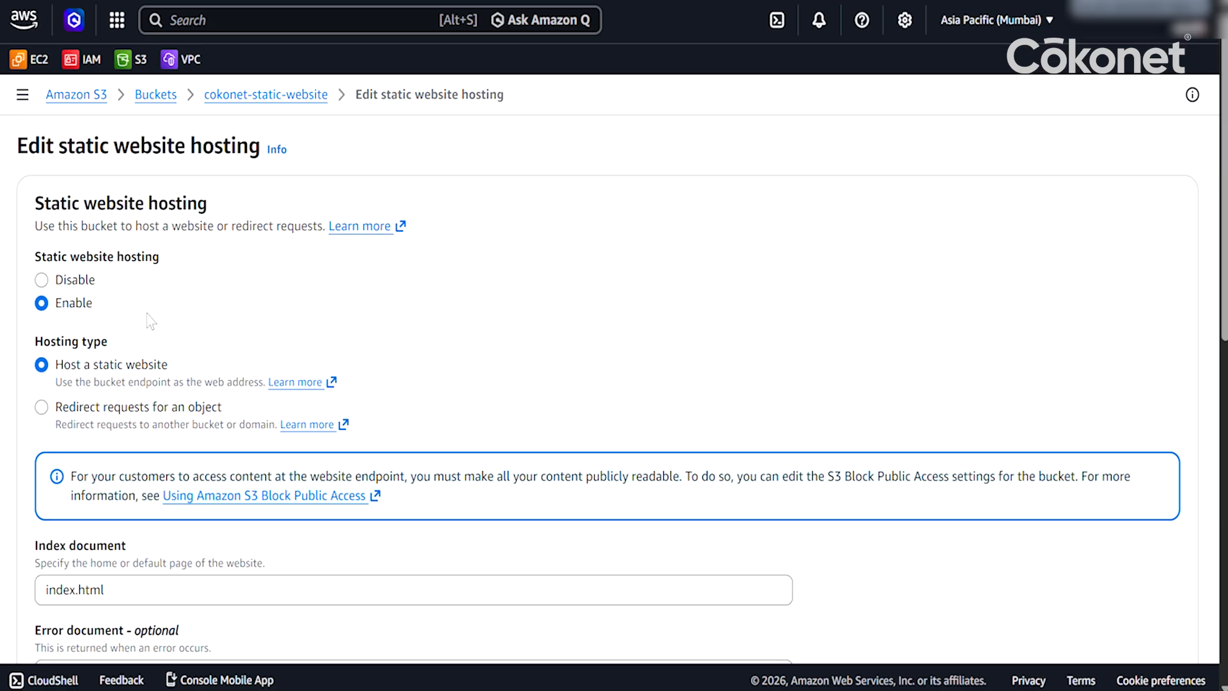
scroll(151, 318, "down", 4)
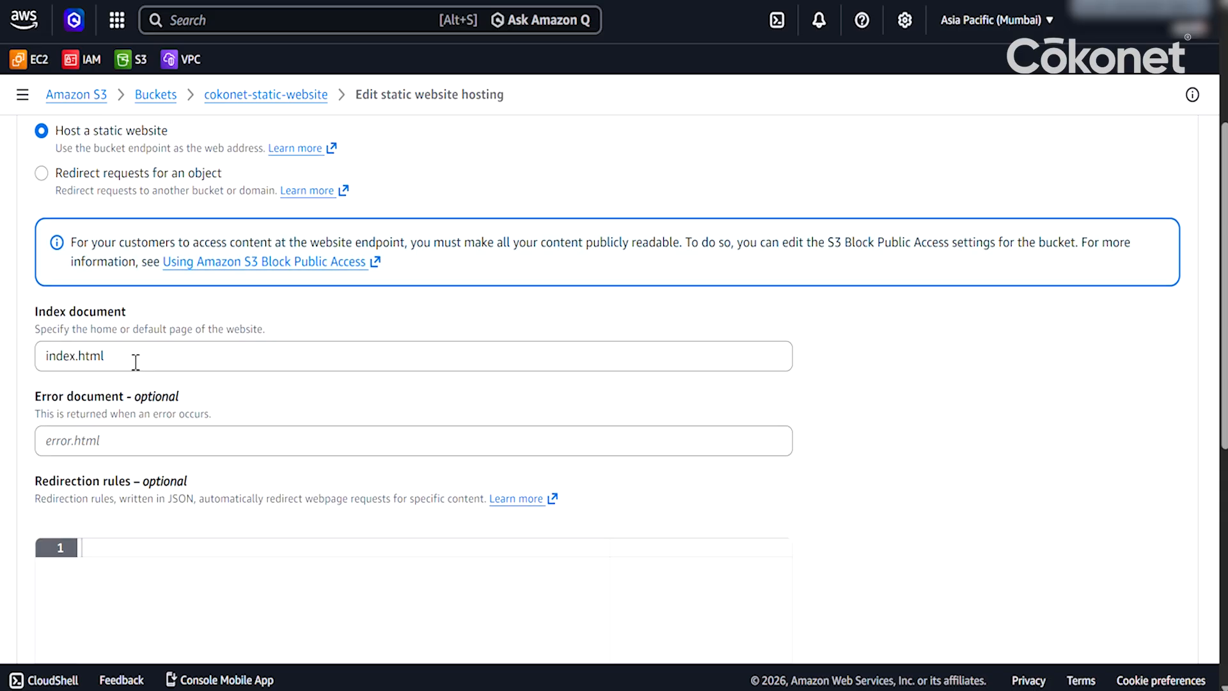
scroll(136, 360, "down", 7)
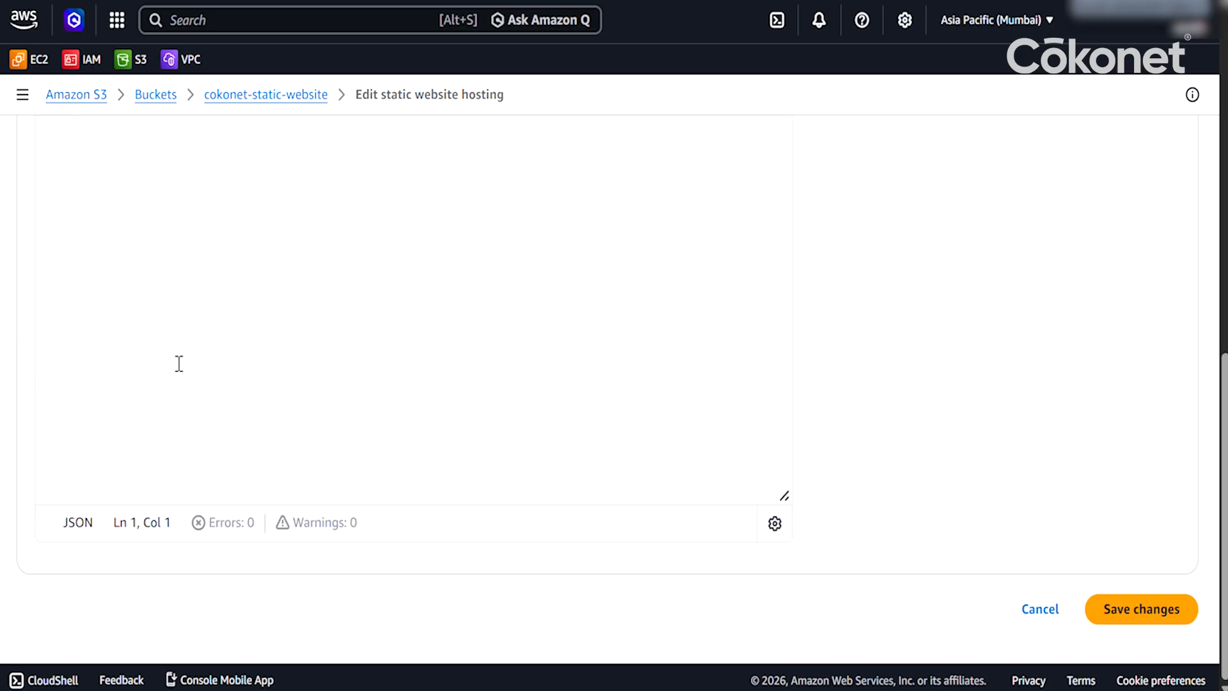
left_click(1127, 610)
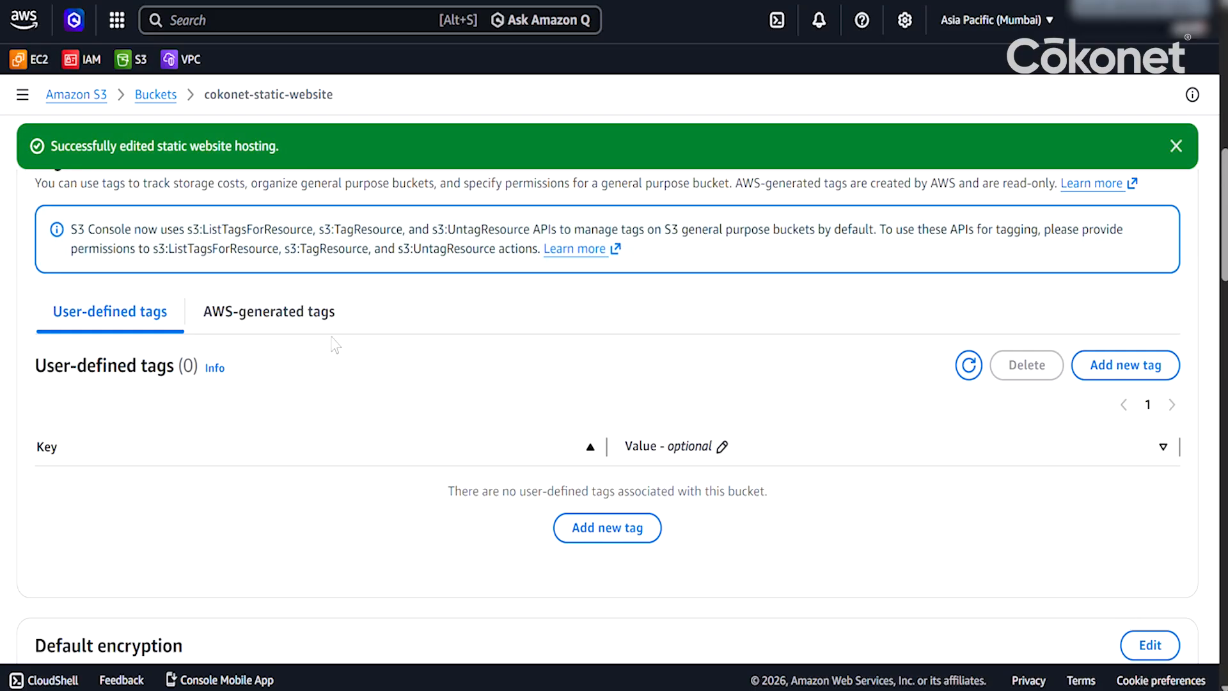
Step: Copy the bucket website endpoint URL from the static website hosting properties of cokonet-static-website
scroll(335, 346, "up", 8)
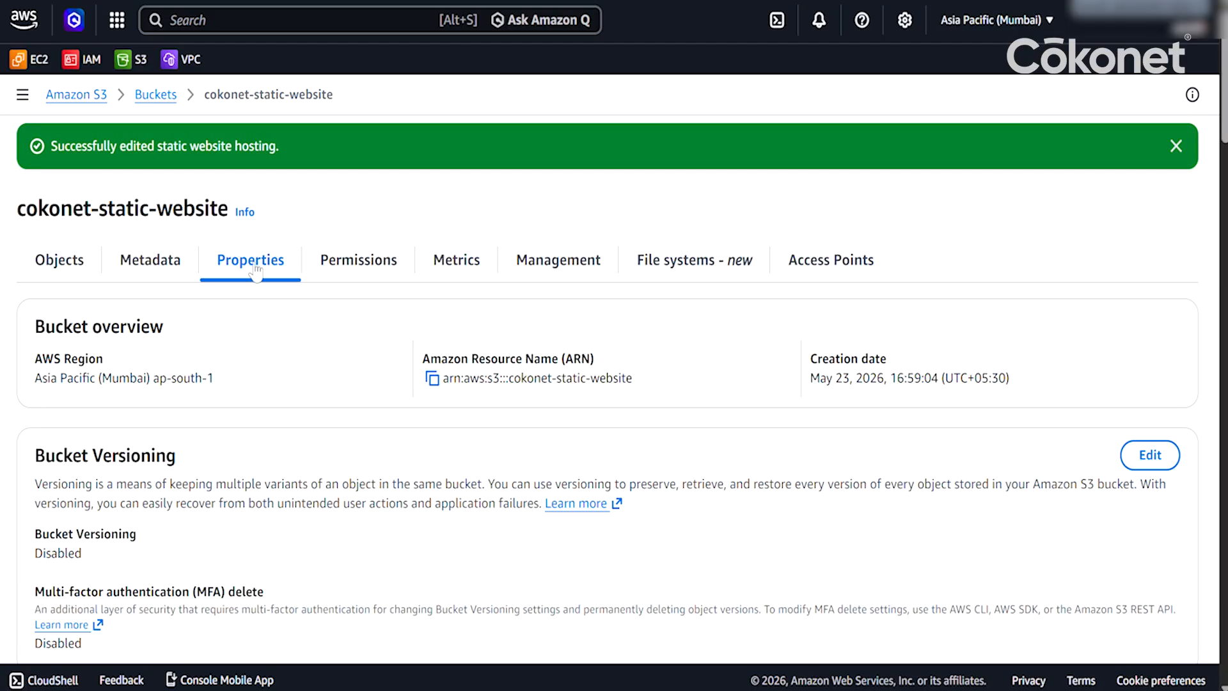
scroll(256, 288, "down", 20)
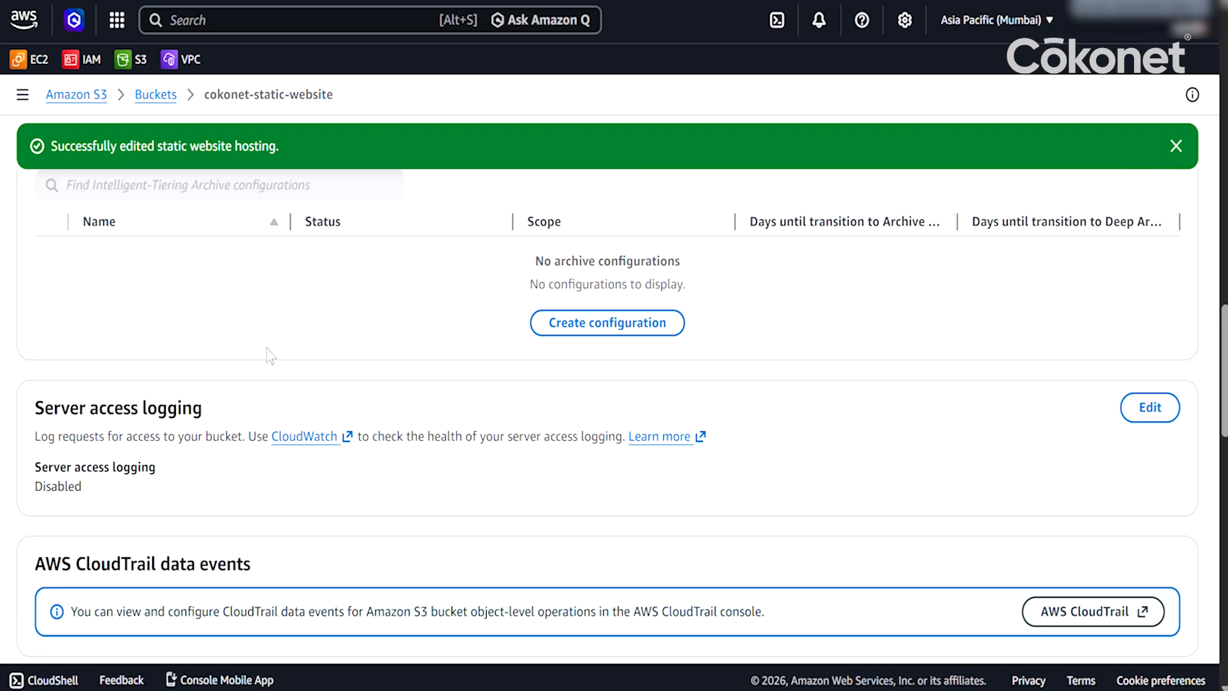
scroll(269, 355, "down", 1)
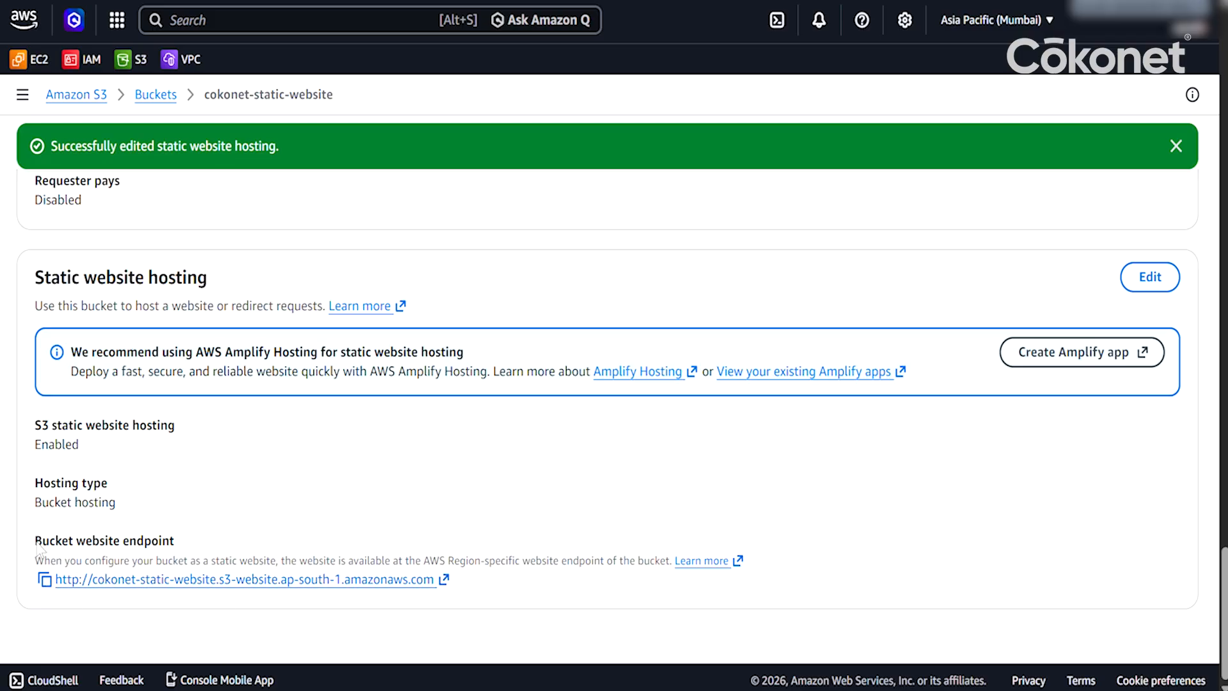
left_click(55, 578)
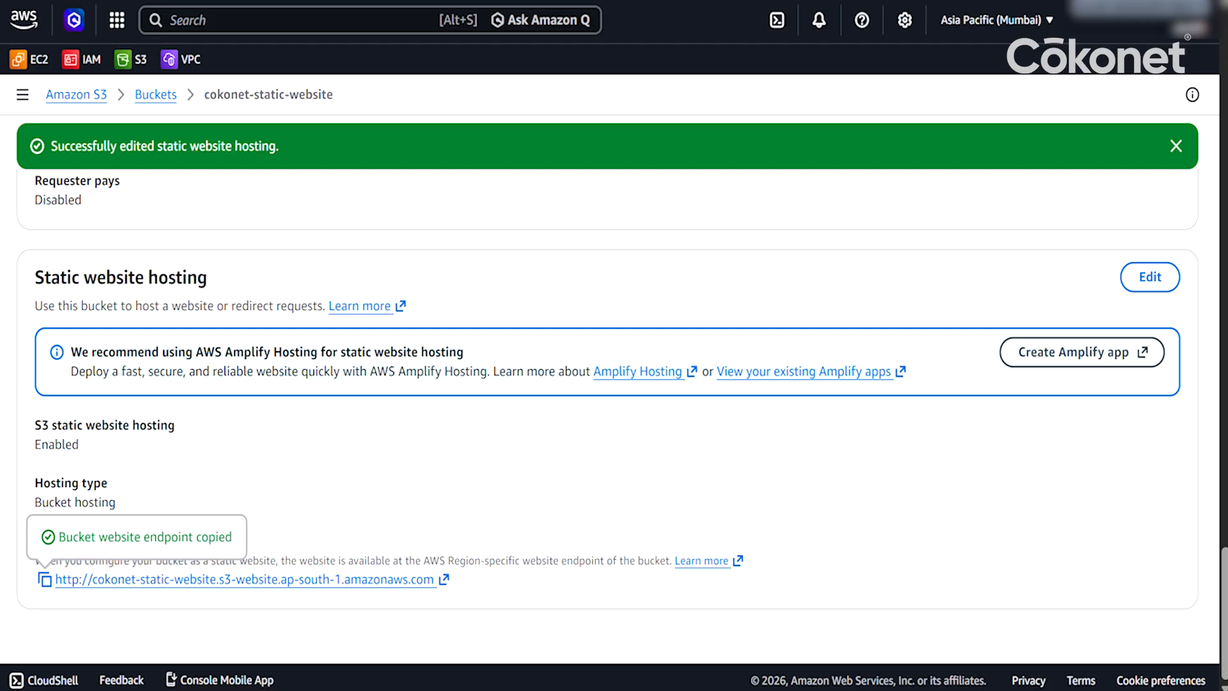
Step: Load the copied website endpoint in a new Incognito window and continue to the site despite the missing HTTPS support
key("ctrl+t")
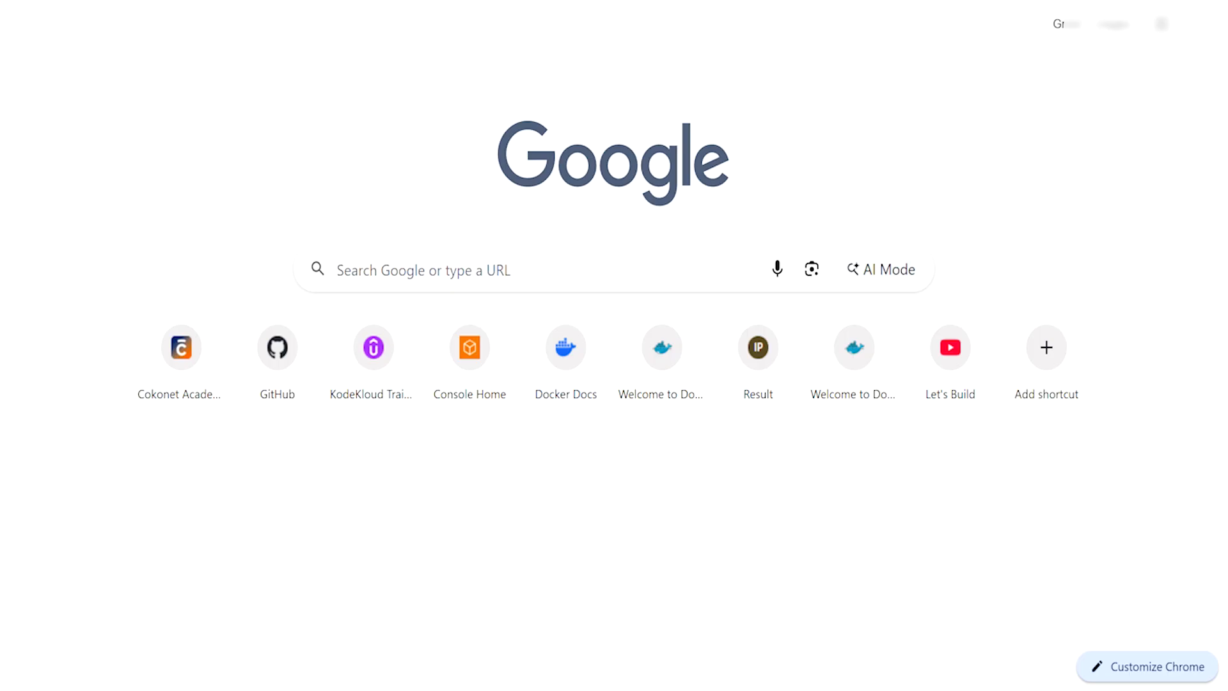
key("ctrl+shift+Tab")
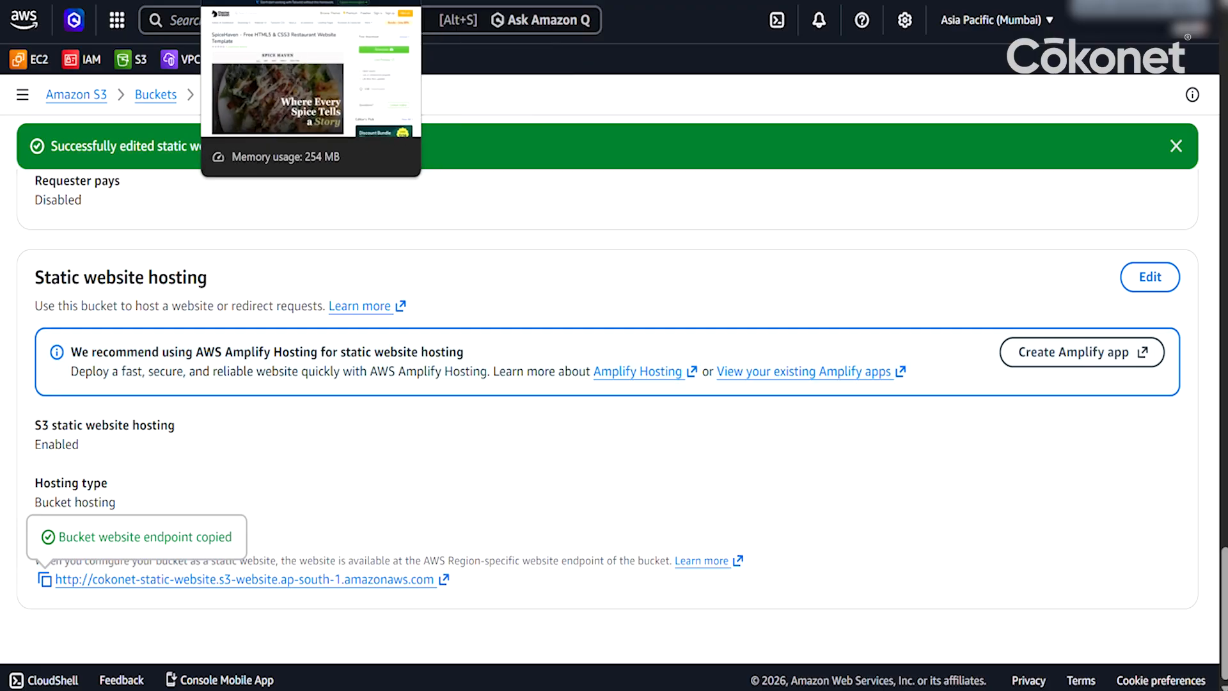
key("ctrl+shift+n")
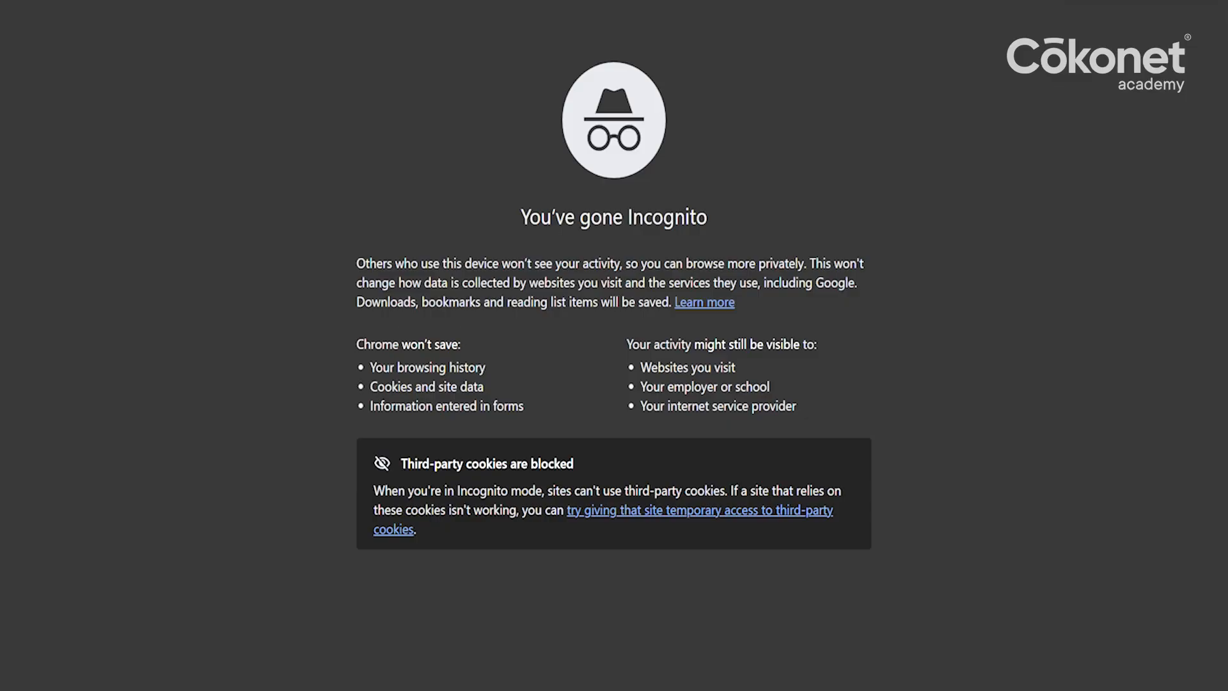
key("ctrl+v")
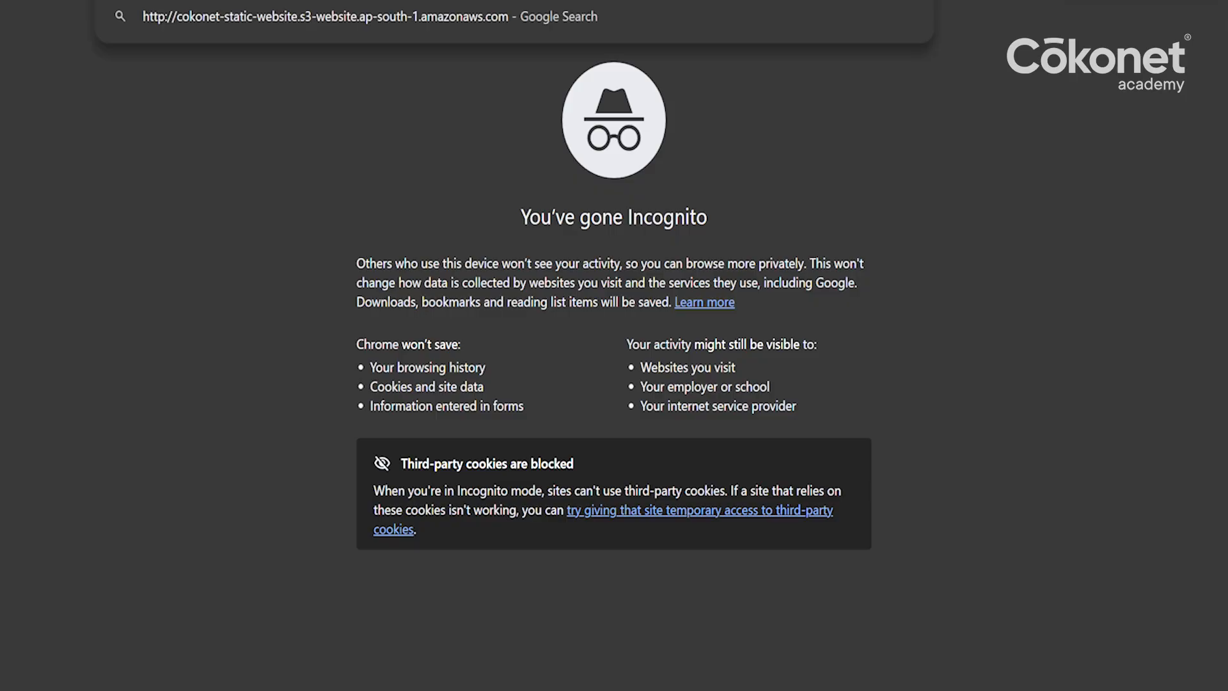
key("Return")
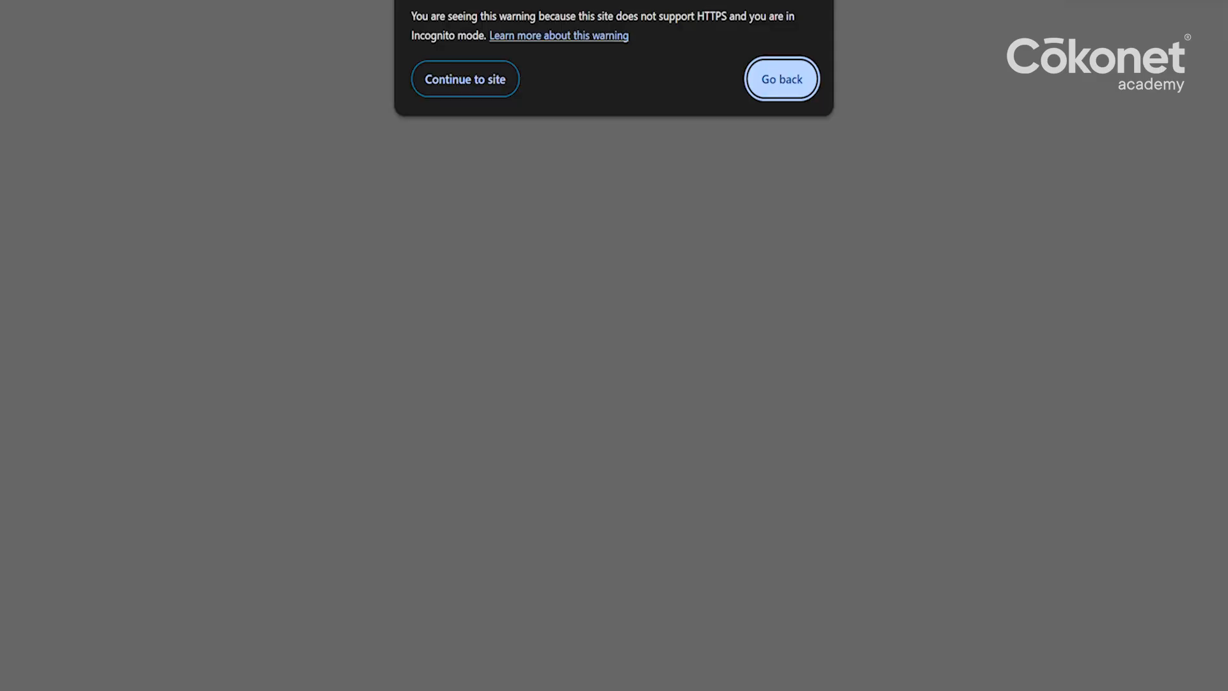
left_click(491, 82)
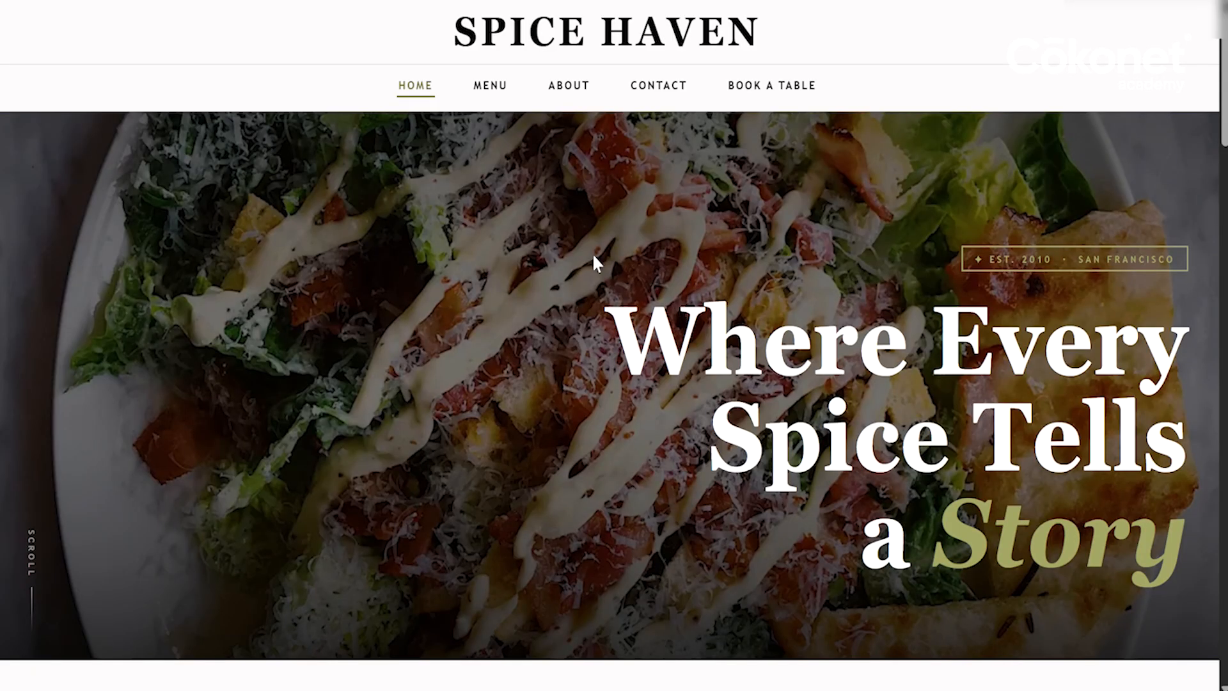
Step: Look through the hosted Spice Haven home page to check that its images and text sections load
scroll(357, 236, "down", 1)
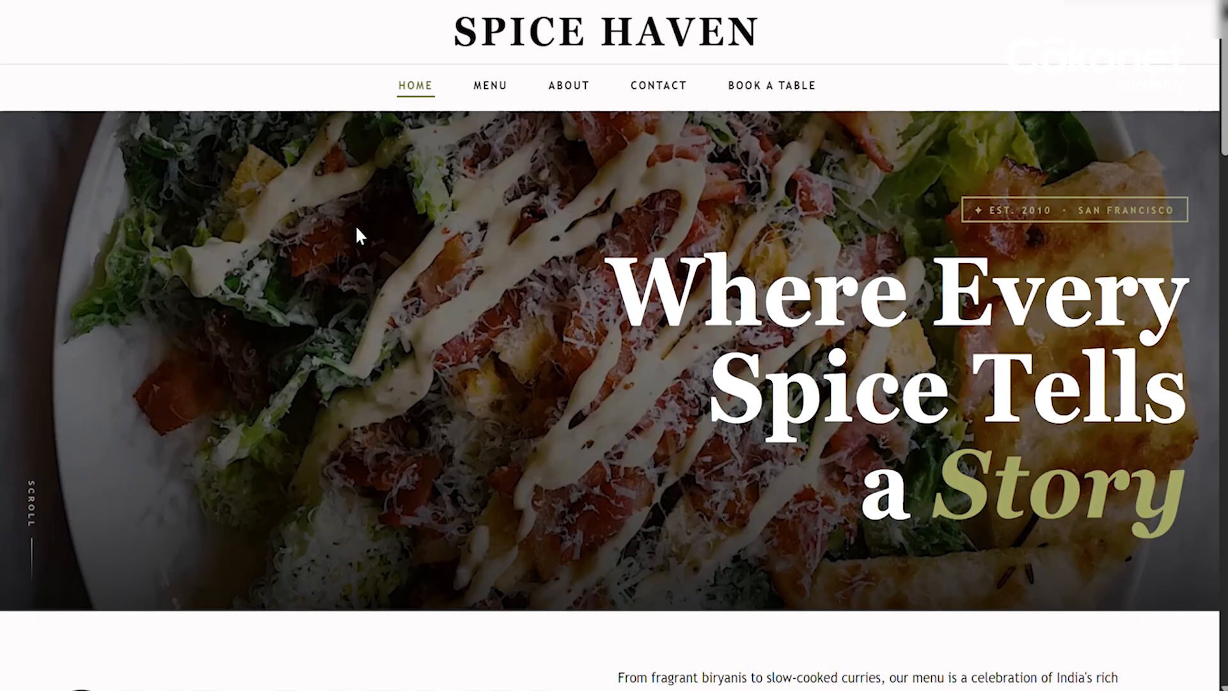
scroll(357, 235, "down", 12)
scroll(356, 235, "down", 15)
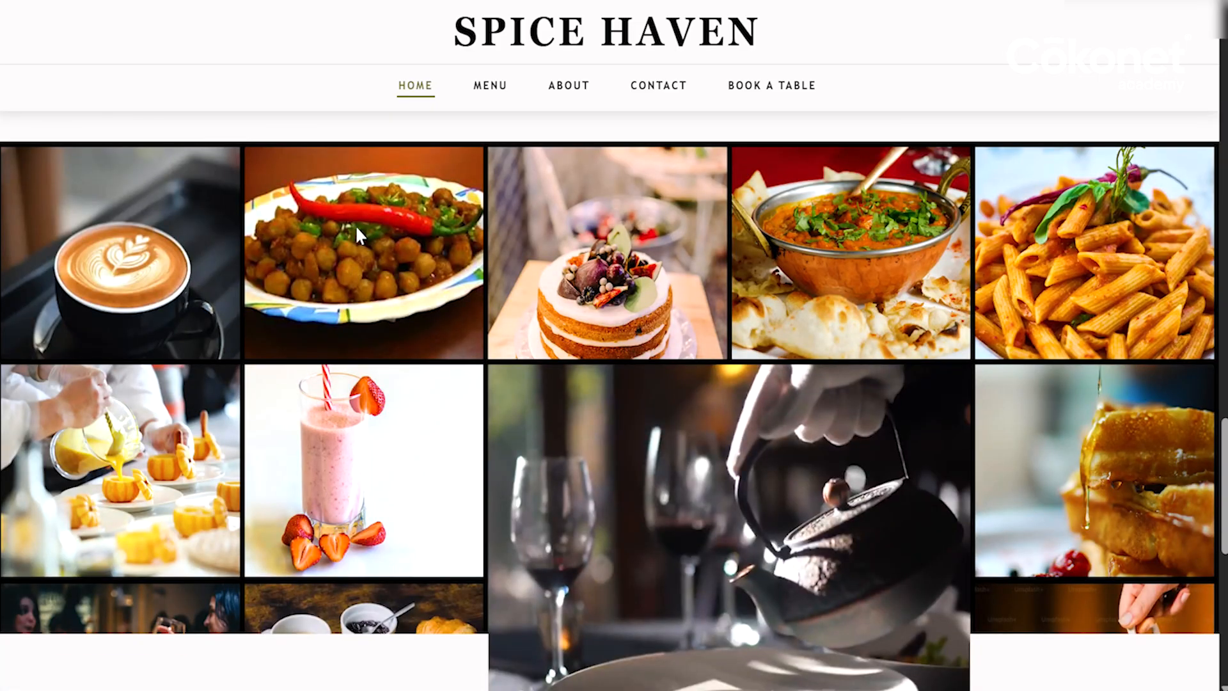
scroll(356, 234, "down", 8)
scroll(357, 235, "up", 5)
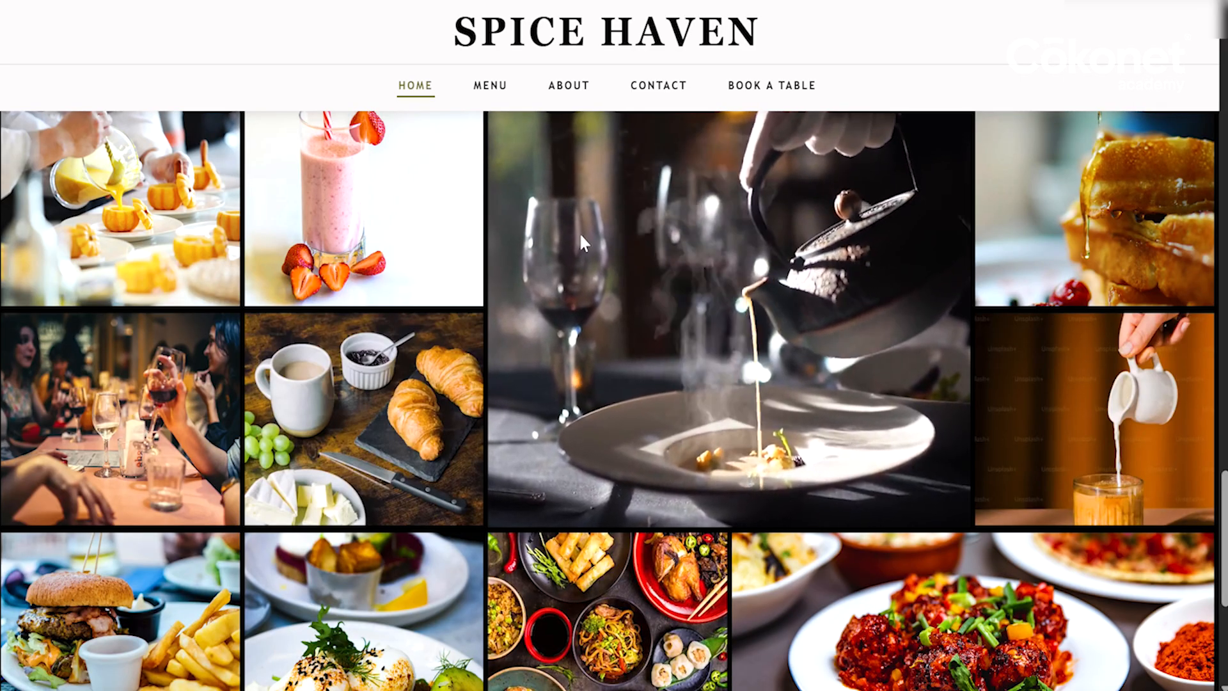
scroll(757, 328, "up", 5)
scroll(758, 334, "up", 10)
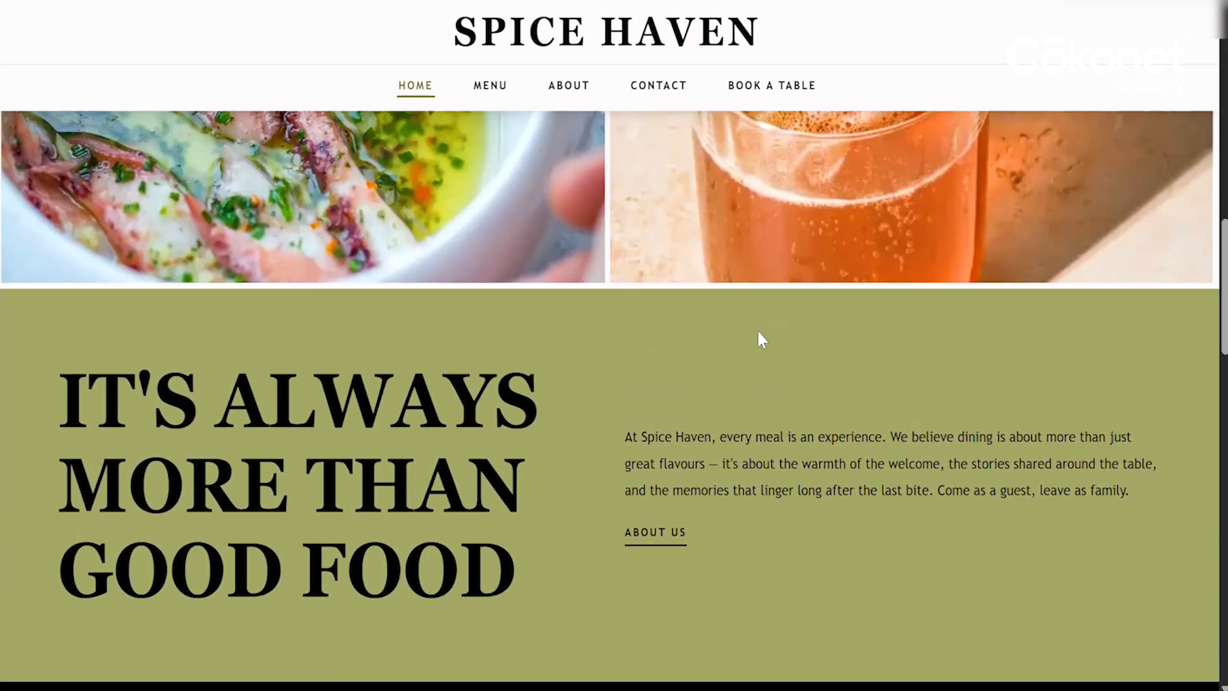
scroll(757, 329, "down", 10)
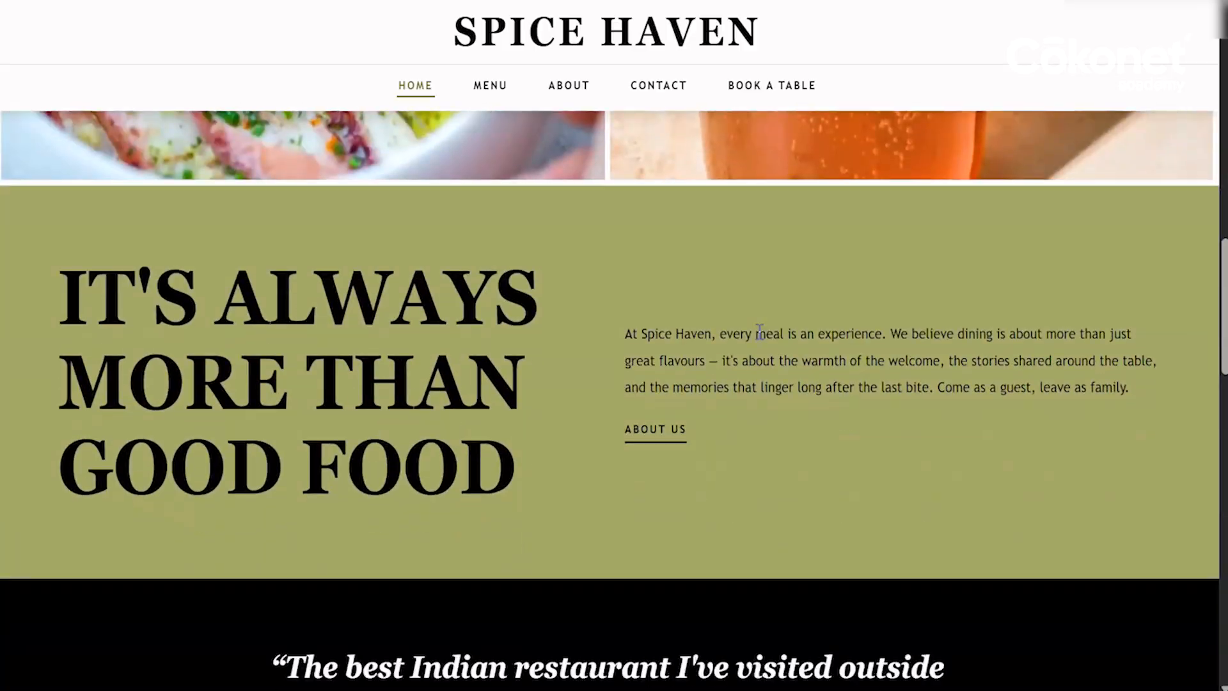
scroll(759, 333, "down", 8)
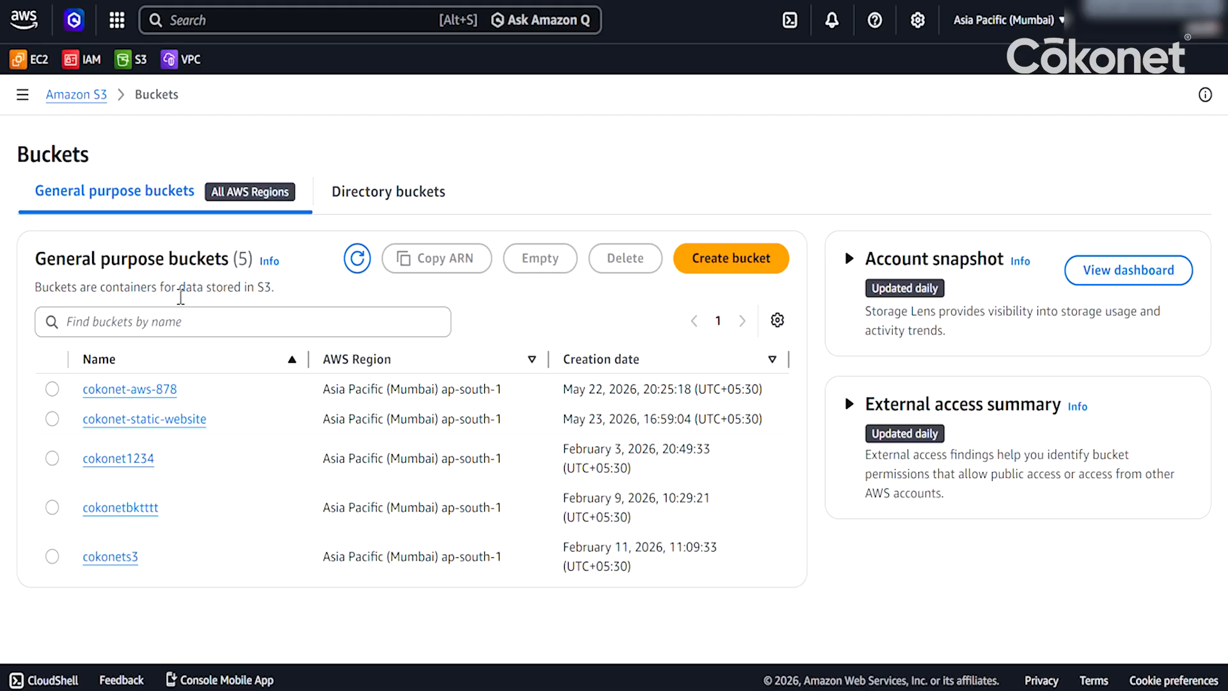
Step: Empty the cokonet-static-website bucket in the S3 console, confirming with the text "permanently delete"
left_click(52, 419)
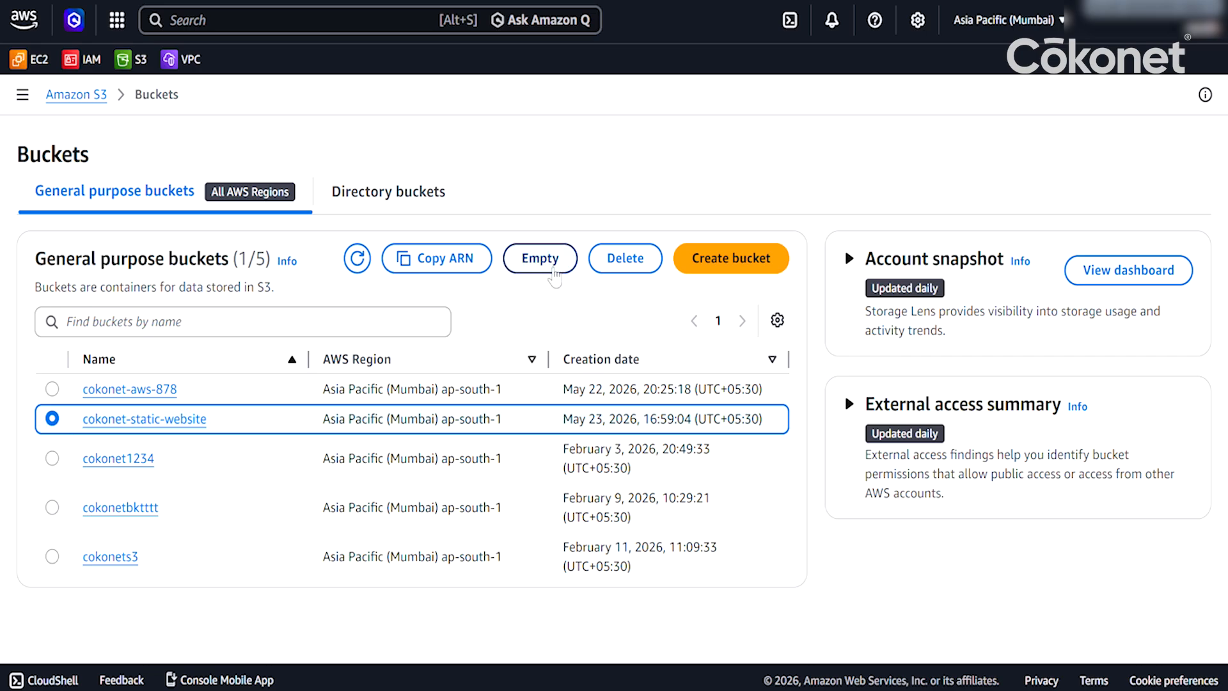
left_click(553, 275)
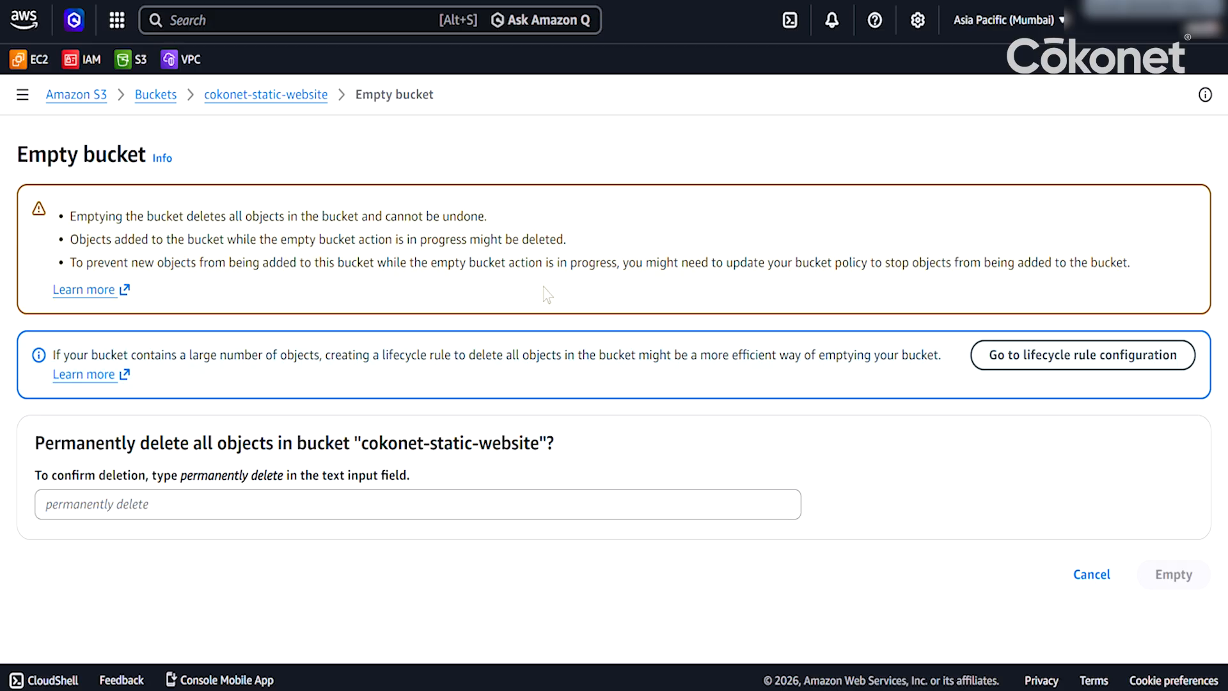
left_click(161, 505)
type("perman")
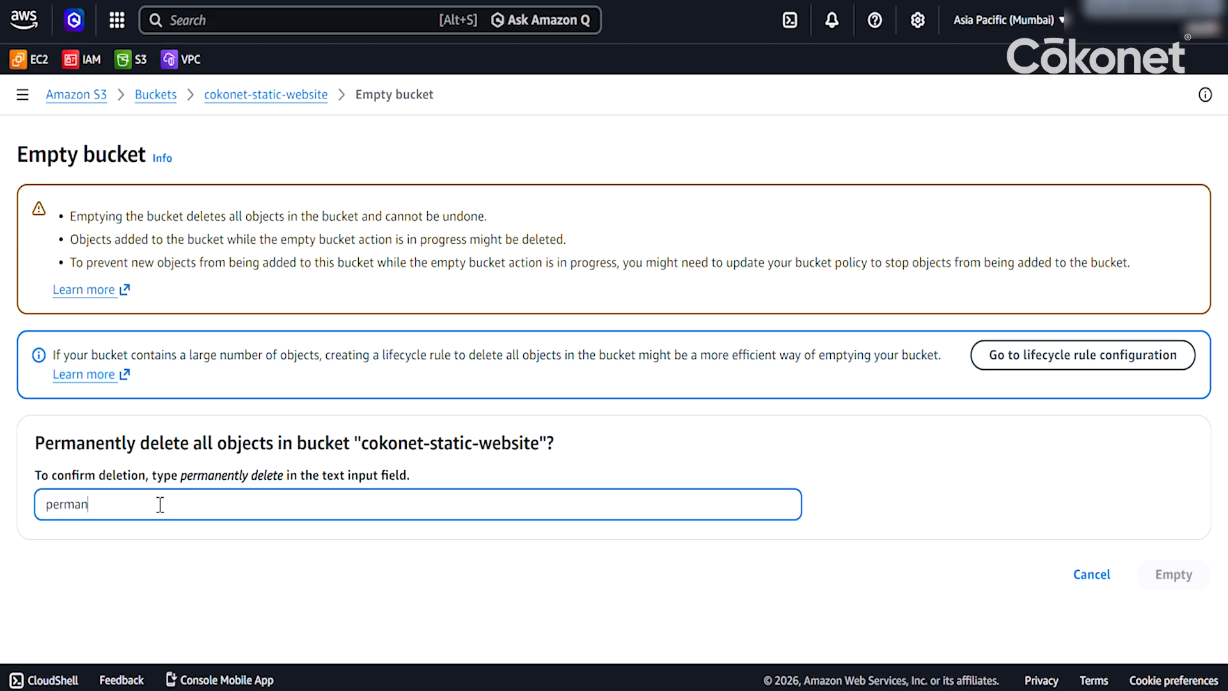
type("ently delete")
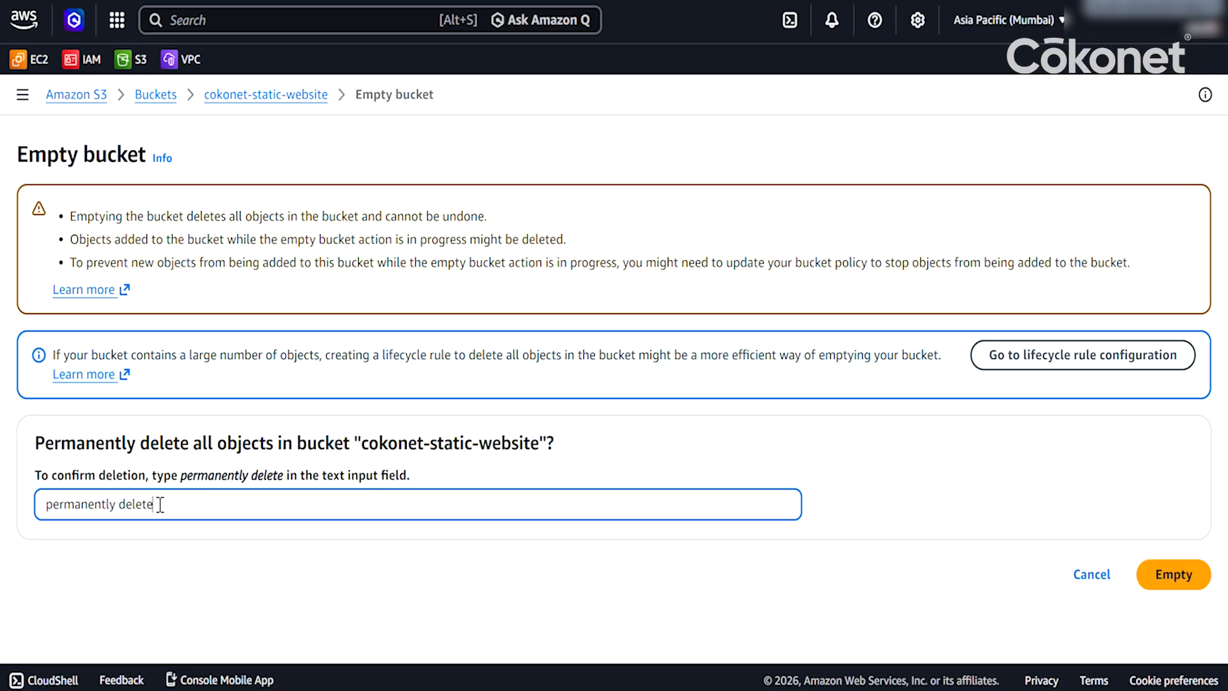
left_click(1180, 579)
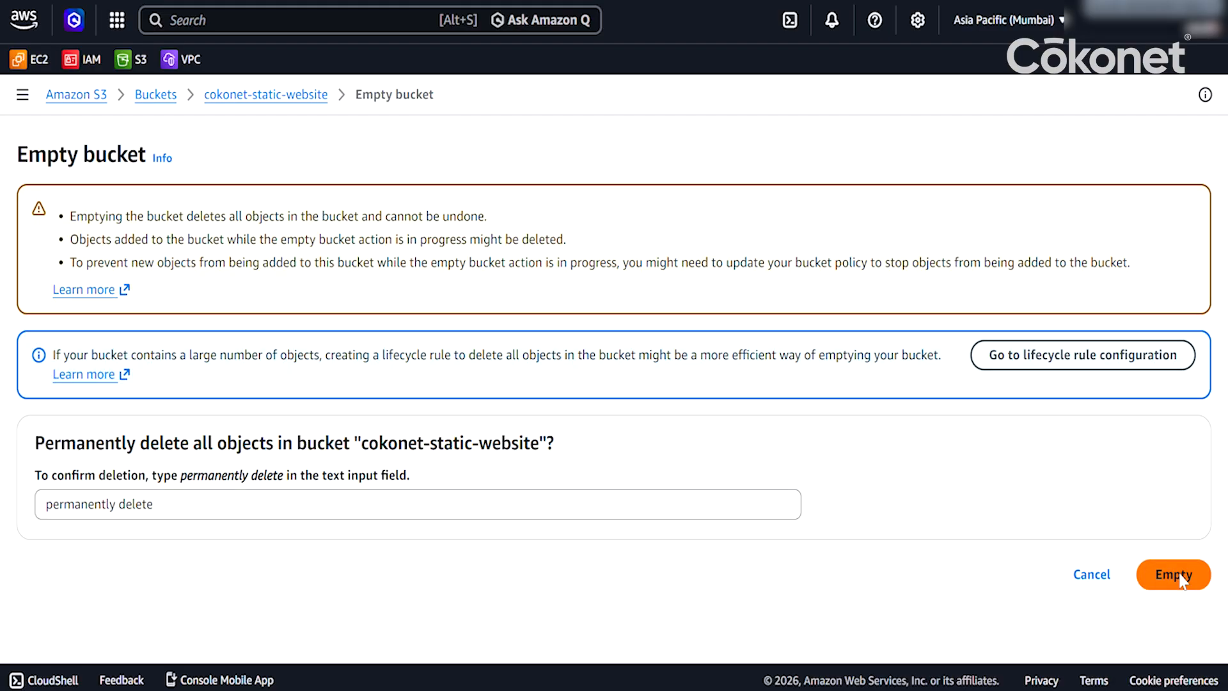